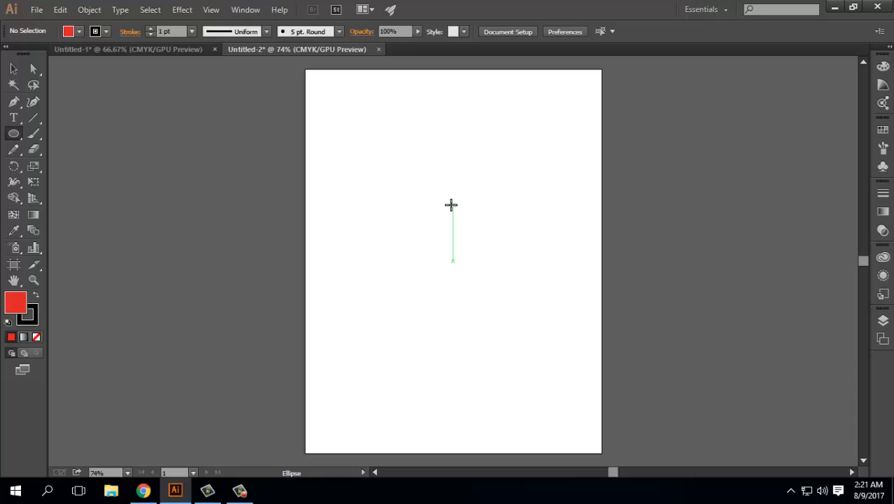
# Step: Draw a large circle on the upper half of the artboard with near-black fill #0A0909 and move it slightly down
pyautogui.moveTo(450, 209); pyautogui.dragTo(507, 252)
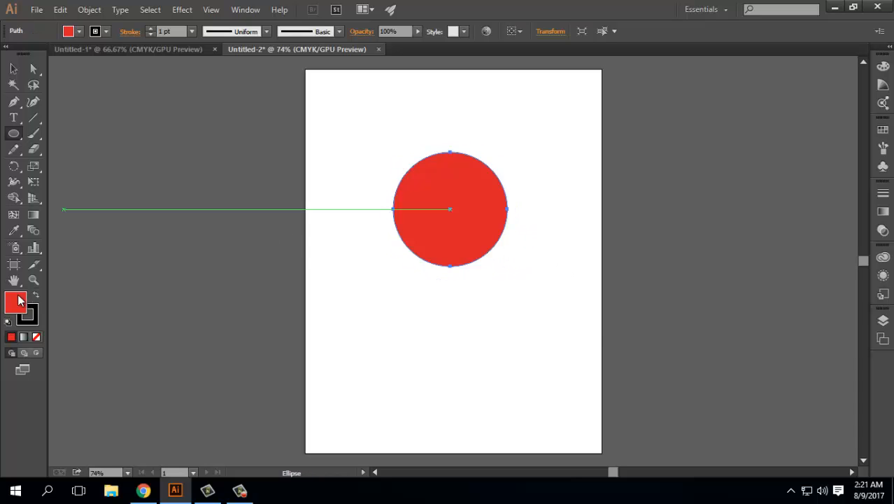
pyautogui.doubleClick(19, 300)
pyautogui.click(475, 283)
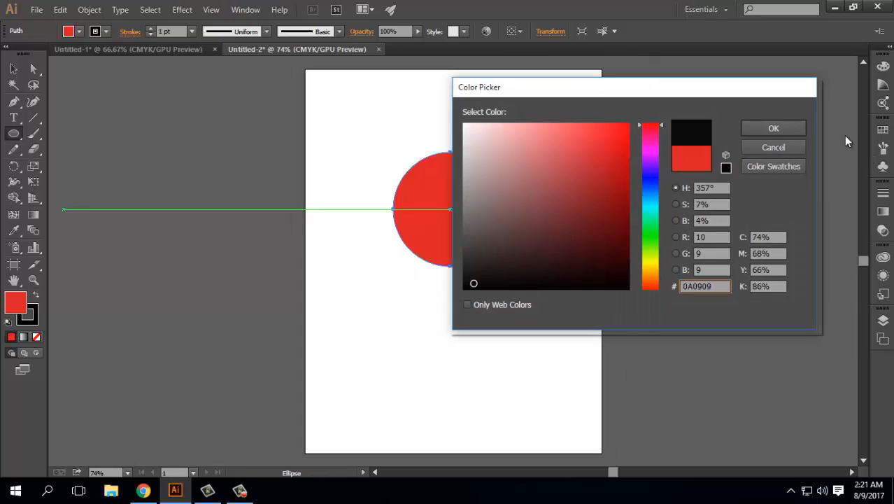
pyautogui.click(773, 129)
pyautogui.click(14, 69)
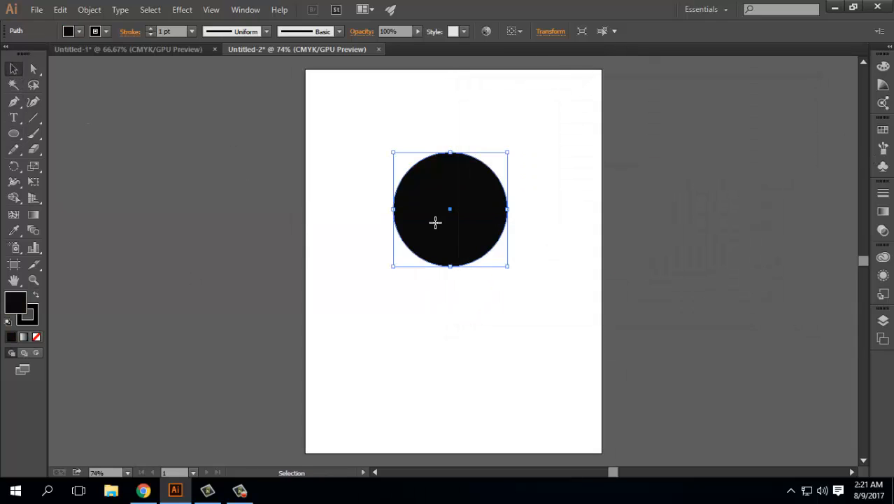
pyautogui.click(451, 306)
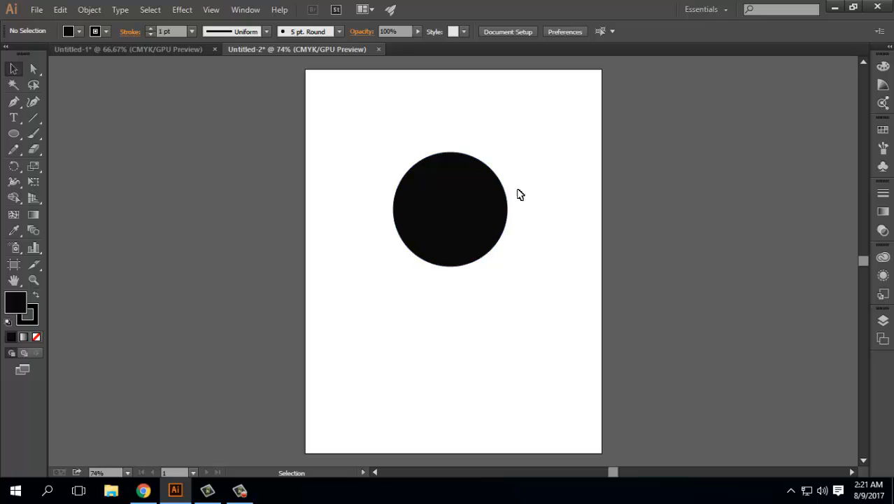
pyautogui.moveTo(482, 203); pyautogui.dragTo(479, 239)
# Step: Draw a small circle near the artboard's upper-left corner and fill it with bright red
pyautogui.moveTo(13, 133); pyautogui.dragTo(64, 166)
pyautogui.moveTo(358, 145)
pyautogui.mouseDown()
pyautogui.moveTo(385, 159)
pyautogui.moveTo(387, 176)
pyautogui.moveTo(367, 152)
pyautogui.mouseUp()
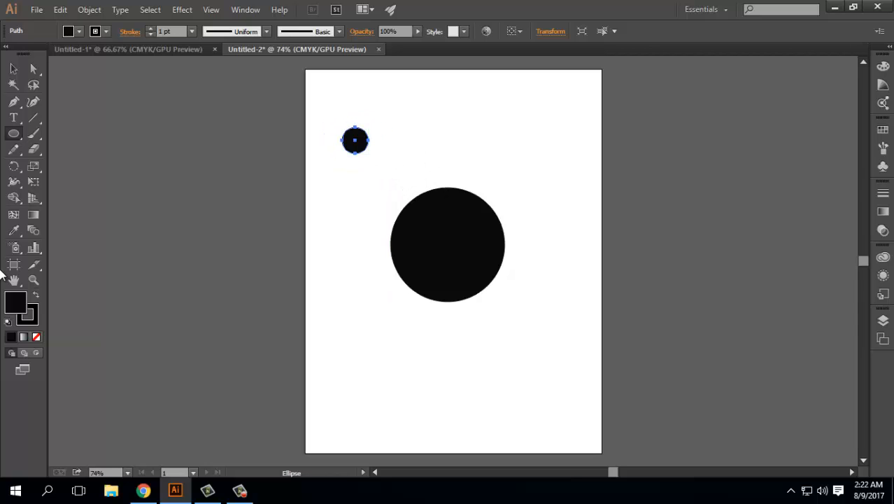
pyautogui.doubleClick(16, 303)
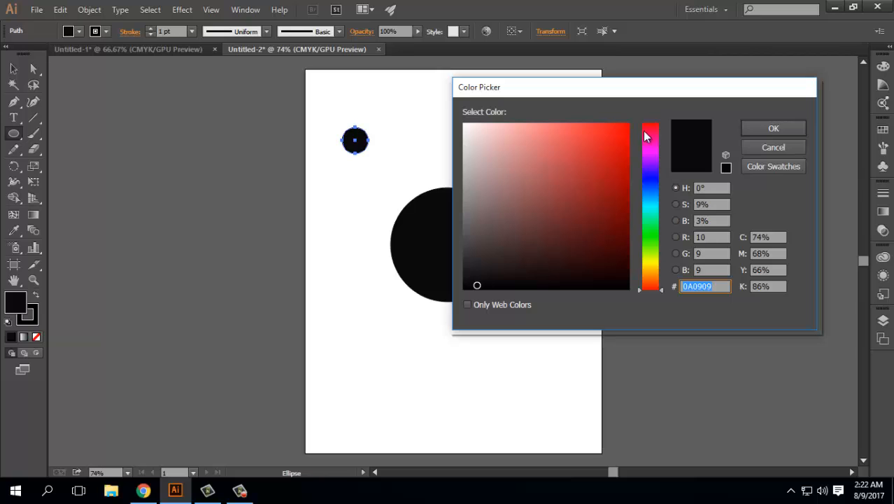
pyautogui.click(623, 130)
pyautogui.click(773, 128)
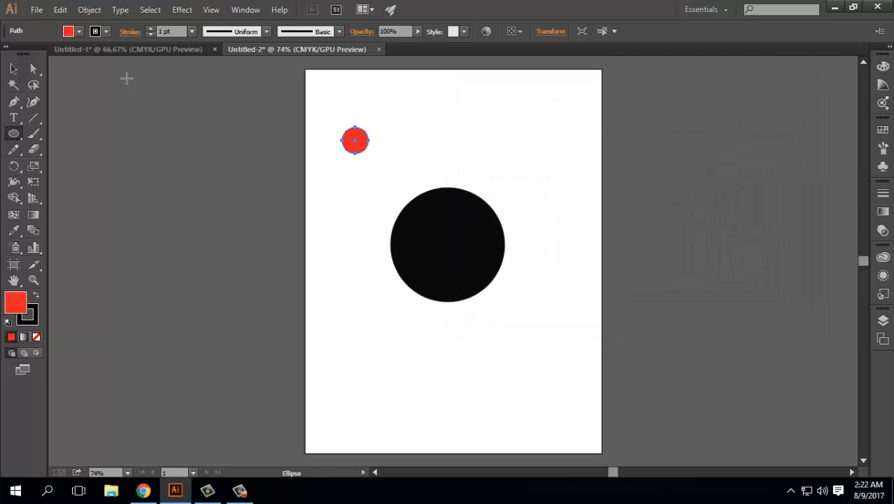
# Step: Arrange five copies of the small red circle around the edge of the large black circle
pyautogui.click(13, 69)
pyautogui.moveTo(355, 140); pyautogui.dragTo(496, 214)
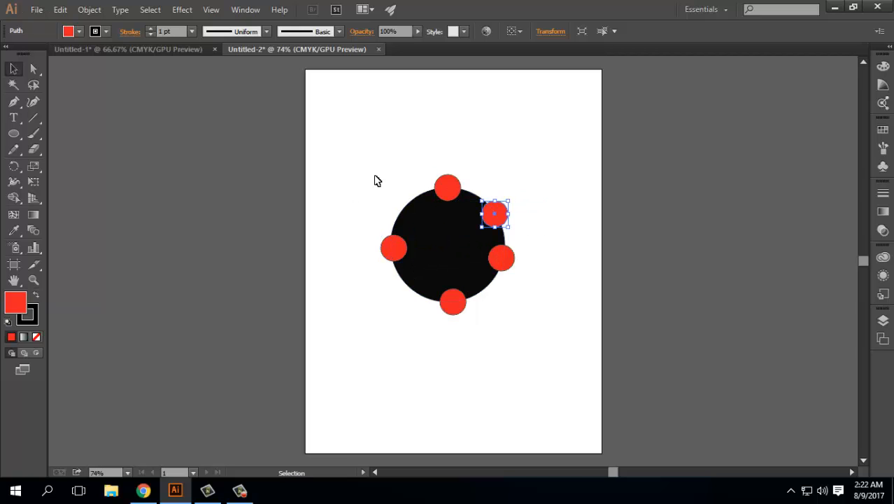
pyautogui.click(375, 180)
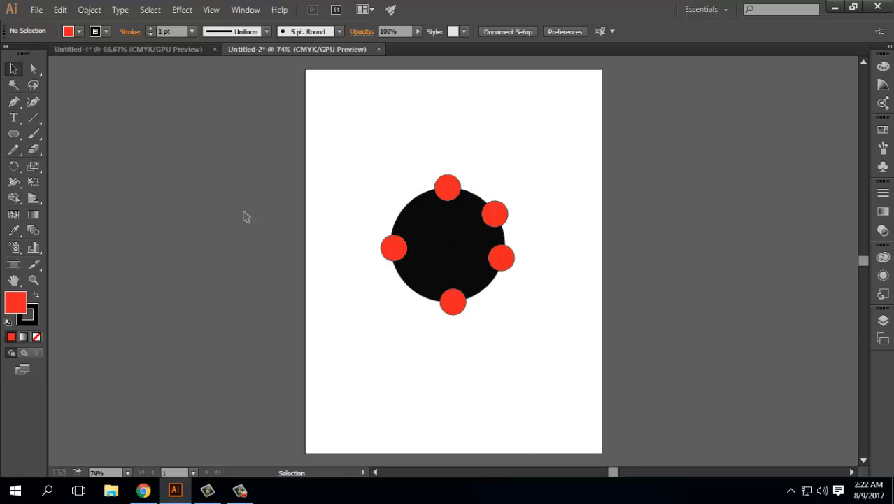
# Step: Open the Pathfinder options and place them beside the artboard, clear of the artwork
pyautogui.click(246, 9)
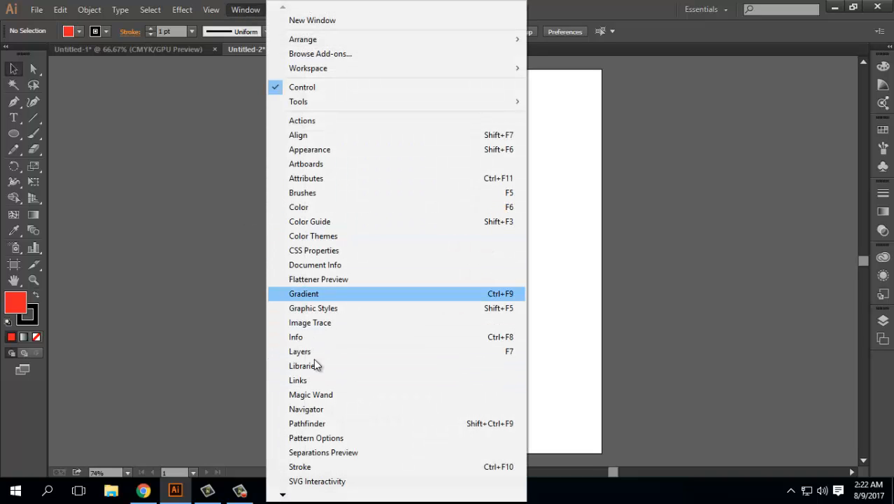
pyautogui.click(306, 423)
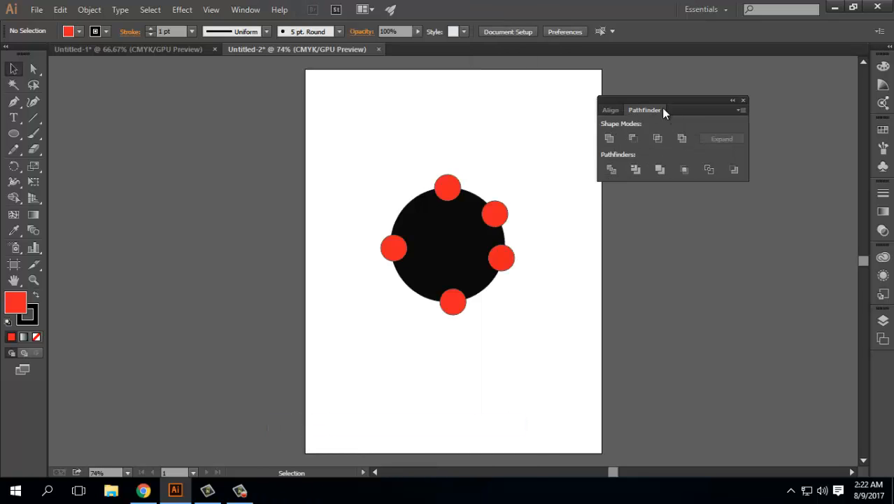
pyautogui.click(619, 110)
pyautogui.click(644, 111)
pyautogui.moveTo(667, 110); pyautogui.dragTo(683, 96)
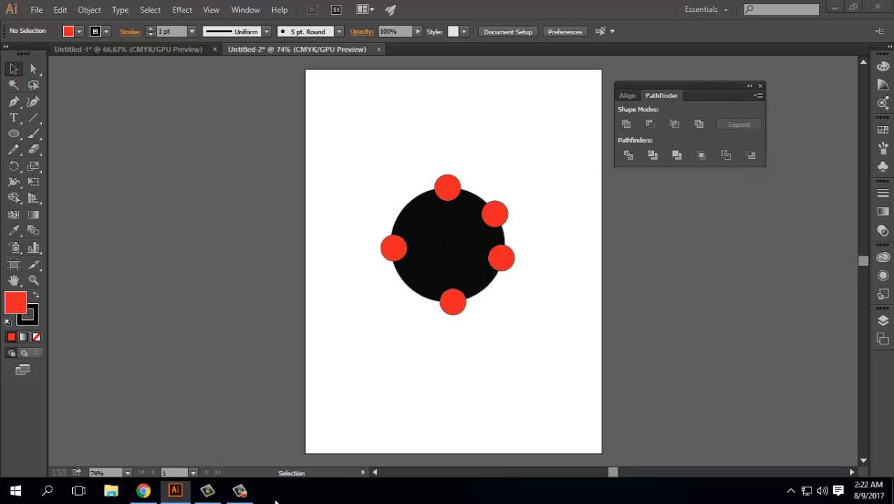
pyautogui.click(239, 490)
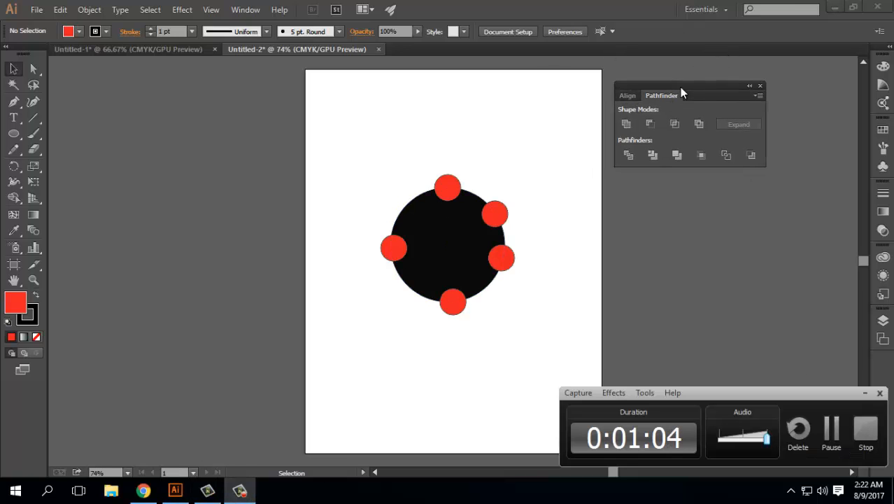
pyautogui.click(450, 234)
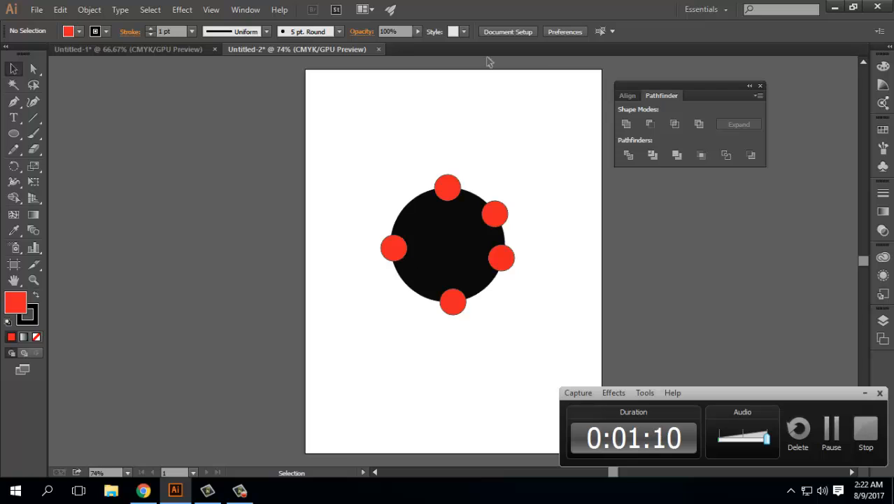
# Step: Subtract the five red circles from the large black circle with Minus Front
pyautogui.moveTo(480, 149); pyautogui.dragTo(351, 356)
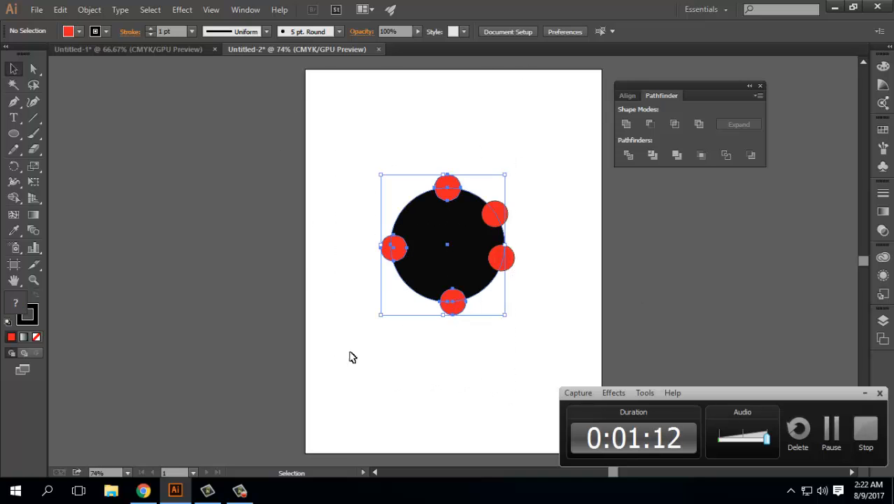
pyautogui.moveTo(333, 145); pyautogui.dragTo(550, 346)
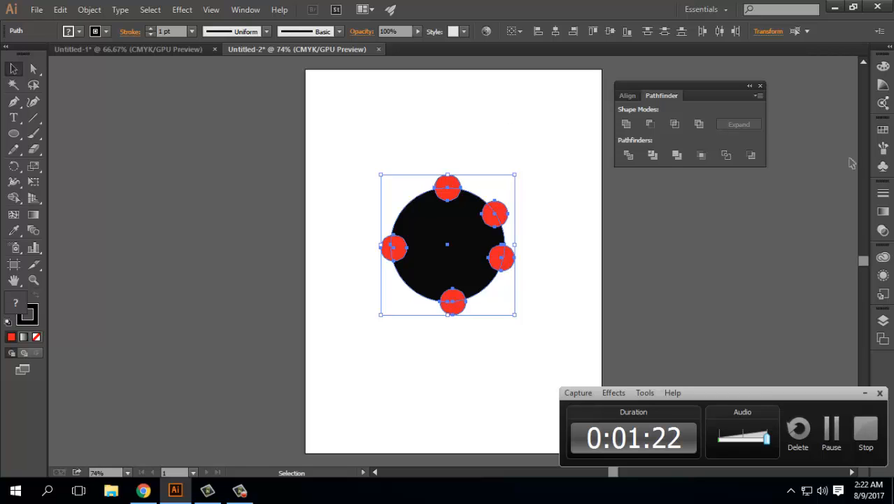
pyautogui.click(650, 125)
pyautogui.click(509, 148)
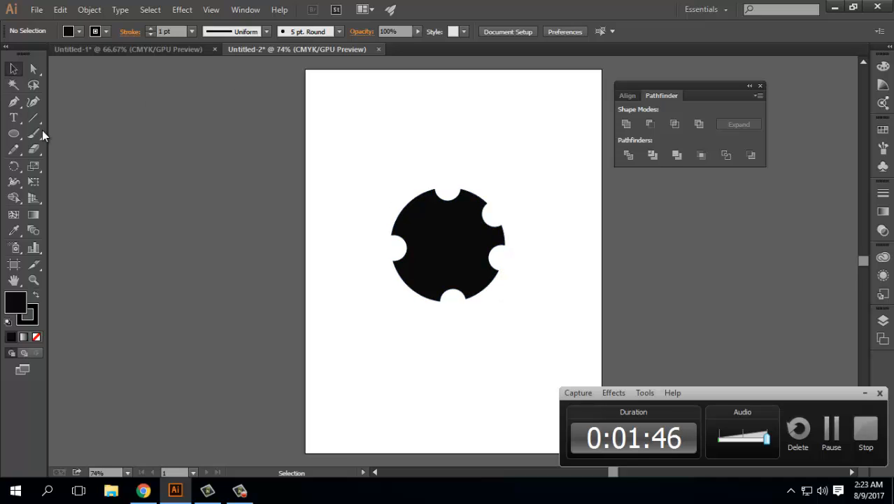
# Step: Draw a new small circle above and to the left of the notched shape and fill it with bright red
pyautogui.click(14, 133)
pyautogui.moveTo(14, 134); pyautogui.dragTo(68, 166)
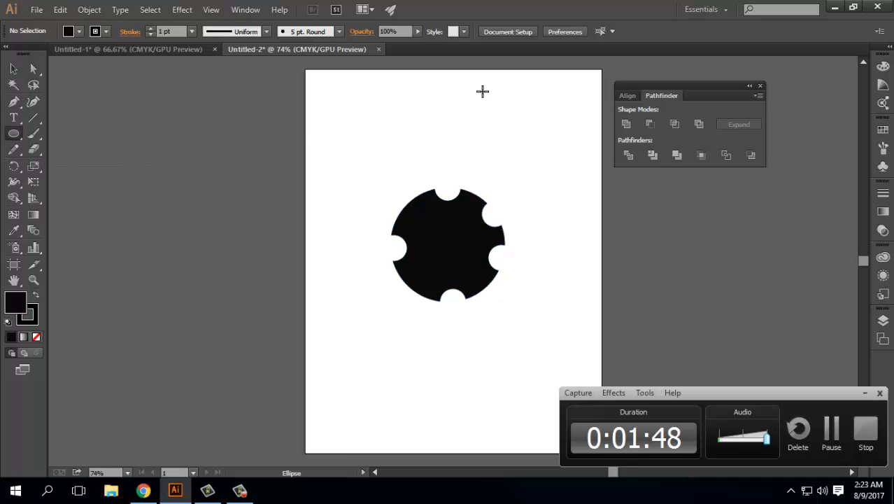
pyautogui.moveTo(383, 124)
pyautogui.mouseDown()
pyautogui.moveTo(399, 143)
pyautogui.moveTo(369, 132)
pyautogui.moveTo(379, 141)
pyautogui.mouseUp()
pyautogui.hotkey('ctrl', 'z')
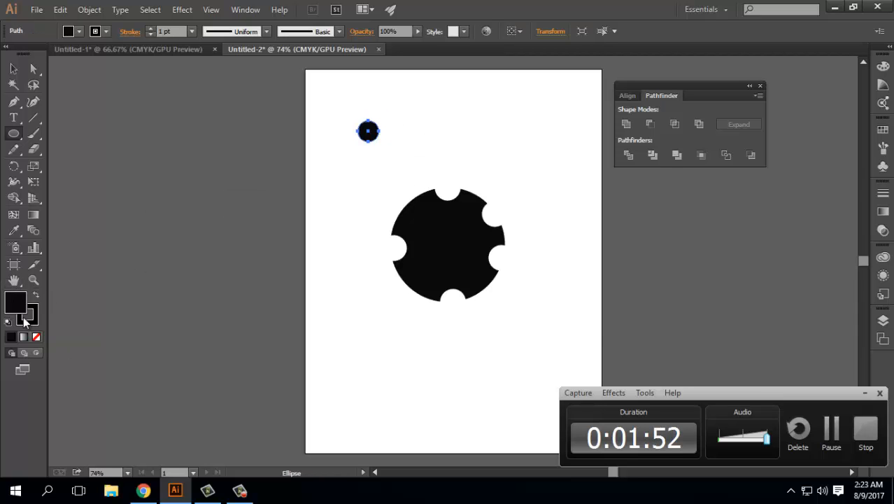
pyautogui.doubleClick(16, 303)
pyautogui.moveTo(615, 134); pyautogui.dragTo(632, 129)
pyautogui.click(803, 132)
# Step: Place three small red circles on the notched shape's edge: upper left, lower left and lower right
pyautogui.click(14, 69)
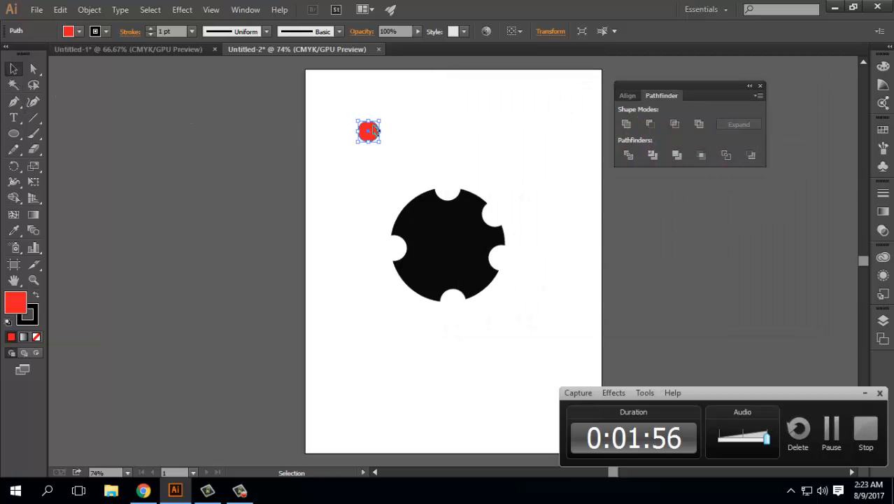
pyautogui.moveTo(368, 131); pyautogui.dragTo(413, 287)
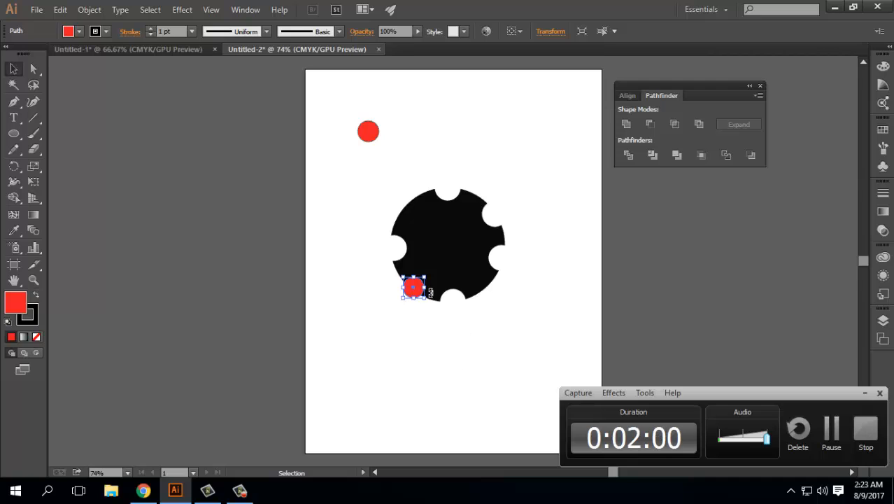
pyautogui.press('Delete')
pyautogui.click(367, 132)
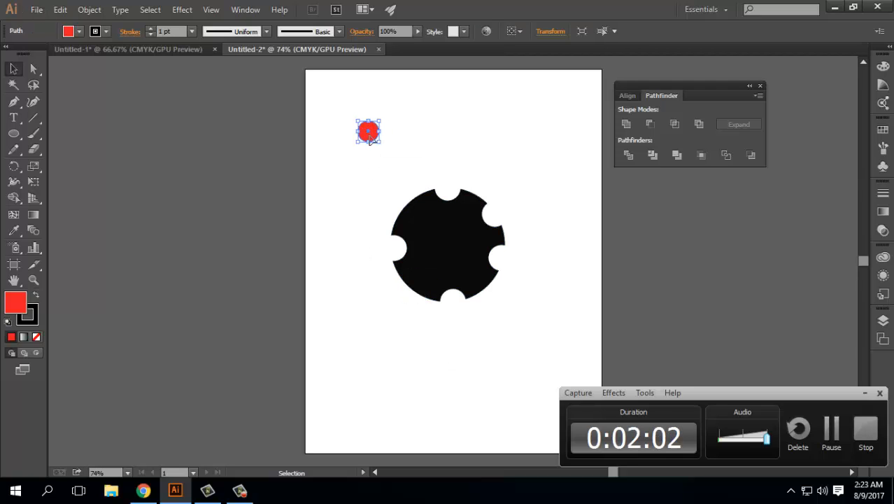
pyautogui.moveTo(368, 132); pyautogui.dragTo(492, 298)
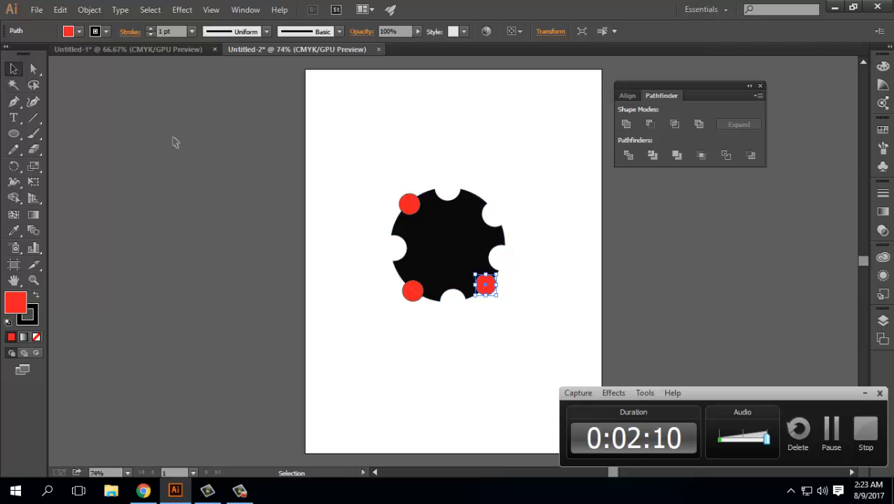
pyautogui.click(560, 341)
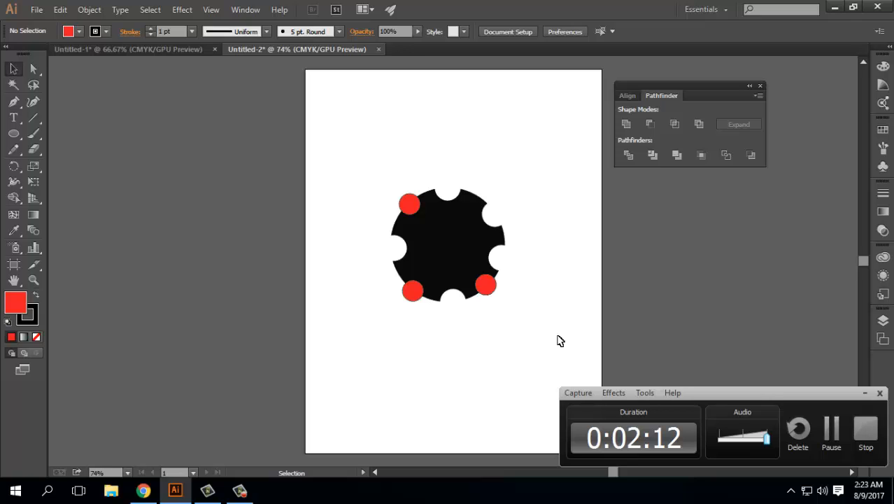
# Step: Try the Unite mode on the notched black shape and the three red circles, and undo it
pyautogui.hotkey('ctrl', 'a')
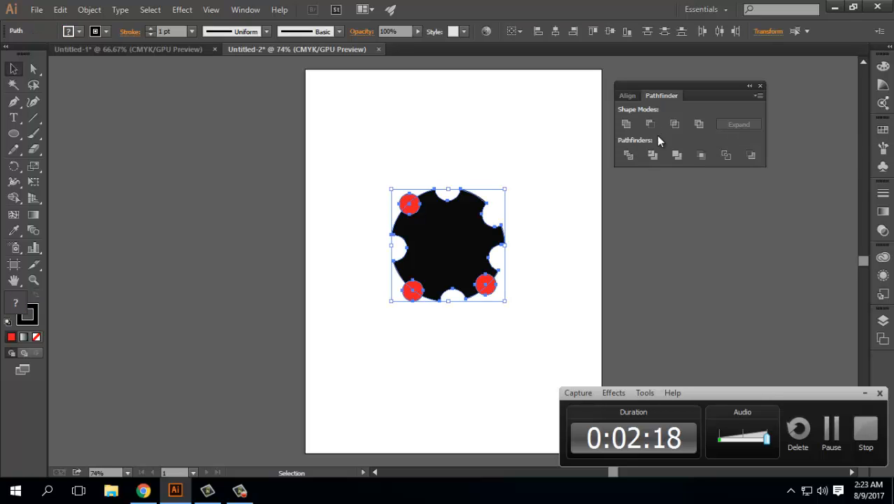
pyautogui.moveTo(651, 85); pyautogui.dragTo(570, 91)
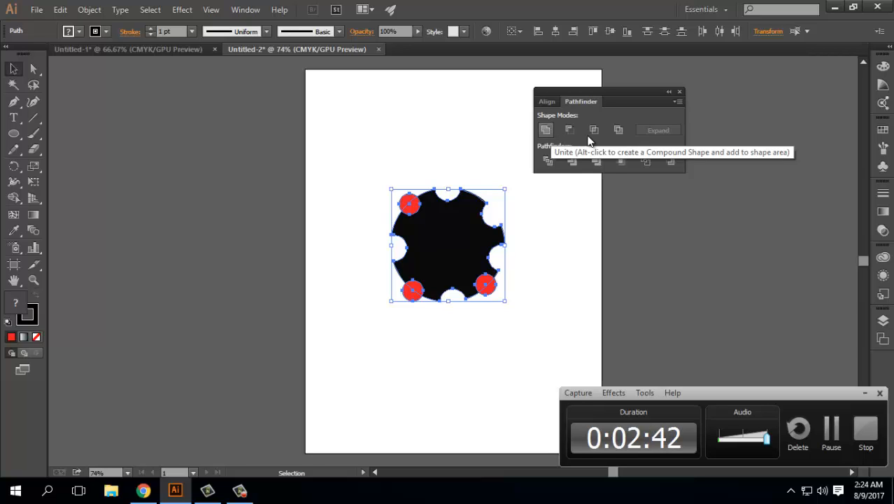
pyautogui.moveTo(345, 143); pyautogui.dragTo(521, 333)
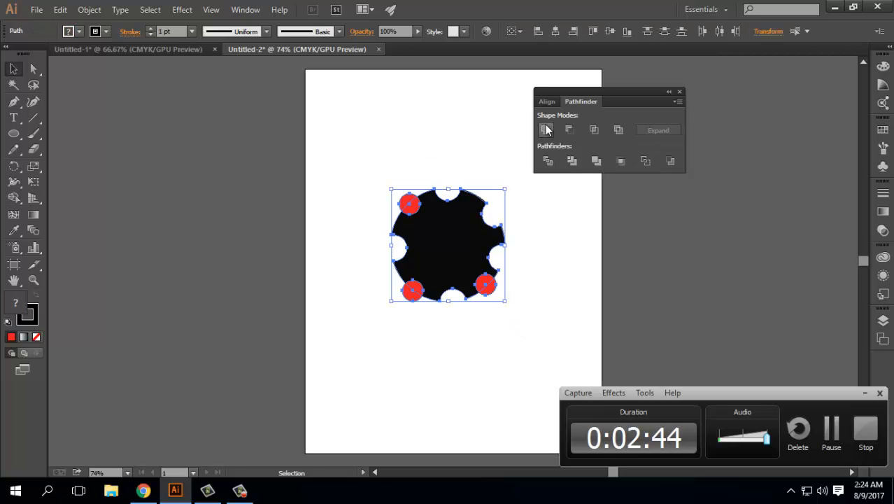
pyautogui.click(546, 129)
pyautogui.click(455, 348)
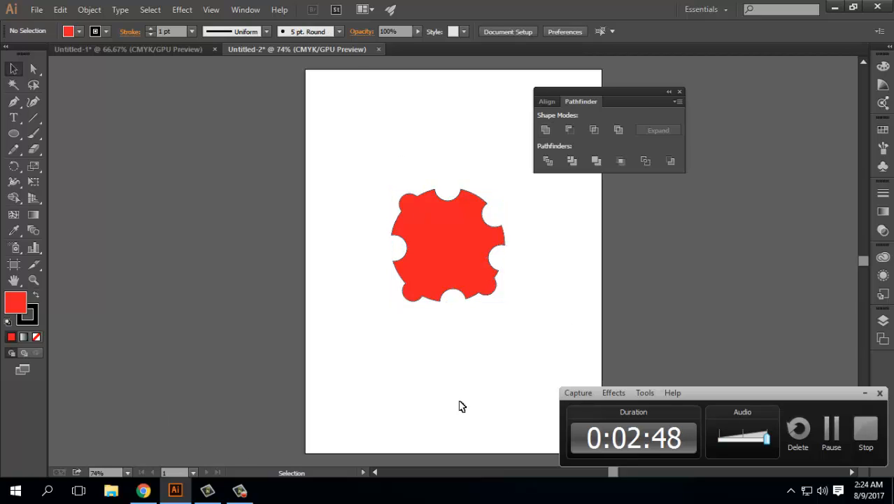
pyautogui.click(461, 253)
pyautogui.hotkey('ctrl', 'z')
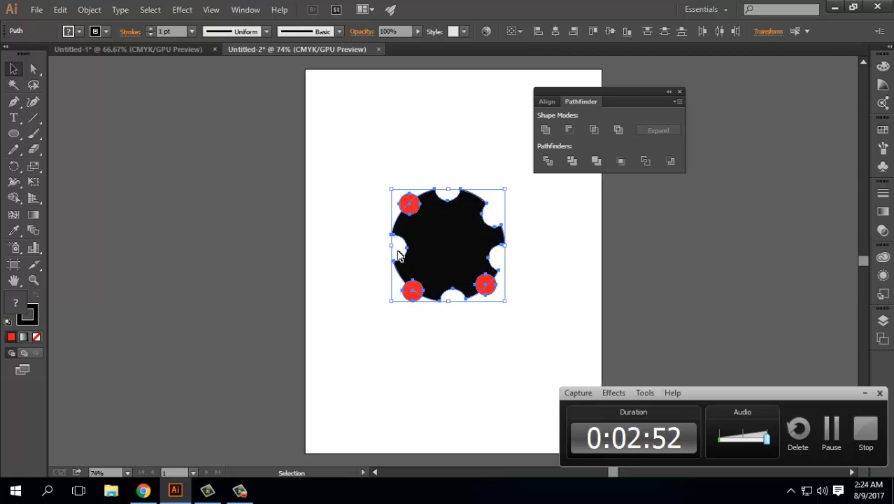
# Step: Try uniting all the shapes again and filling the result with near-black #070707, and undo both changes
pyautogui.moveTo(338, 122); pyautogui.dragTo(494, 265)
pyautogui.click(545, 130)
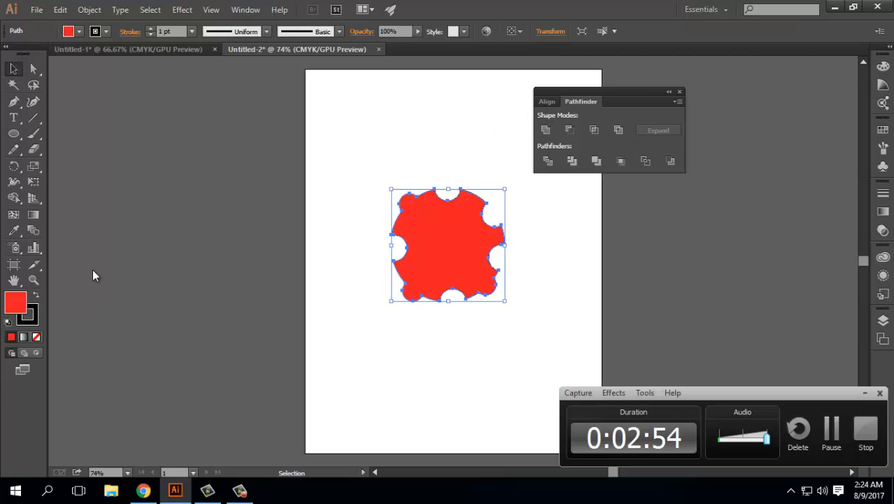
pyautogui.doubleClick(23, 306)
pyautogui.click(463, 284)
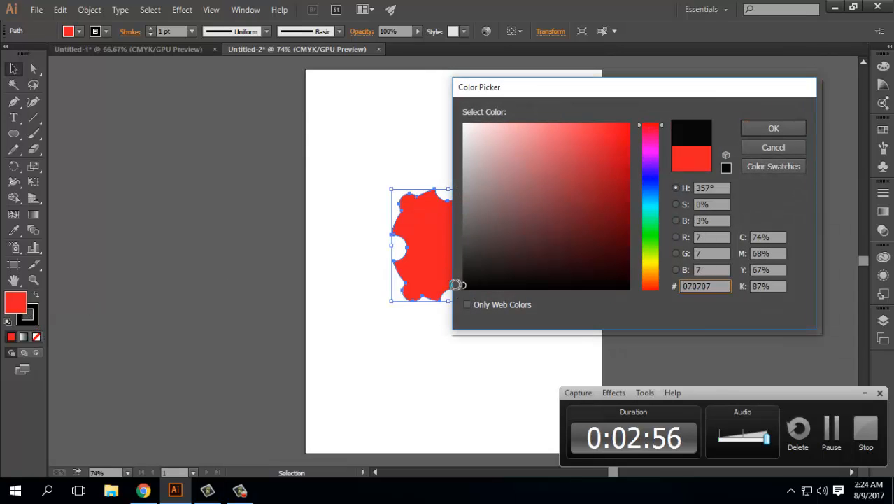
pyautogui.click(764, 130)
pyautogui.click(526, 342)
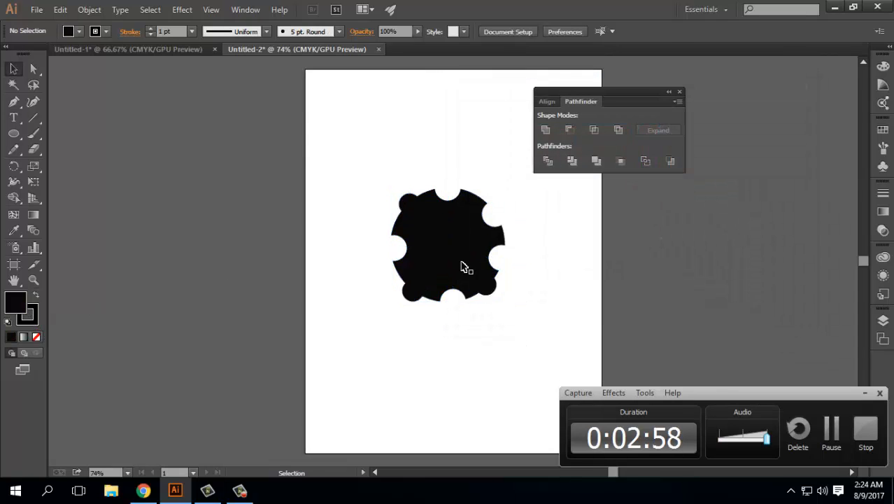
pyautogui.hotkey('ctrl', 'z')
pyautogui.hotkey('ctrl', 'z')
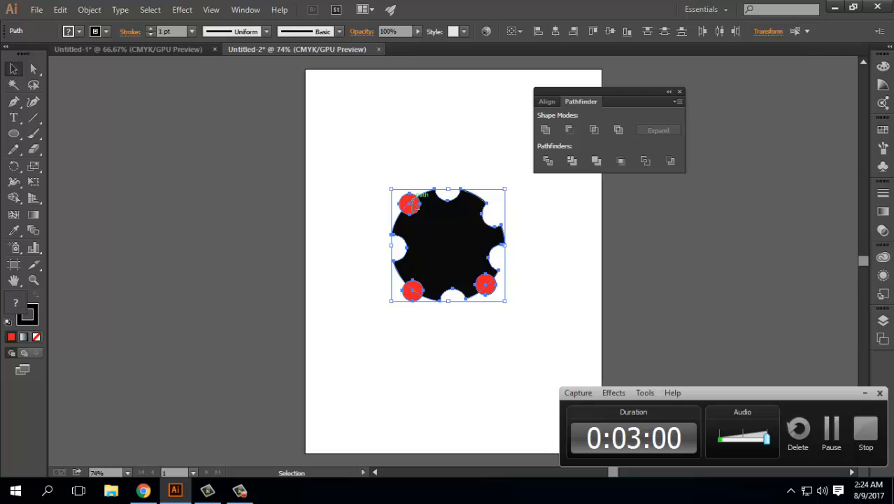
# Step: Fill the upper-left red circle on the notched shape with near-black #020202
pyautogui.click(390, 175)
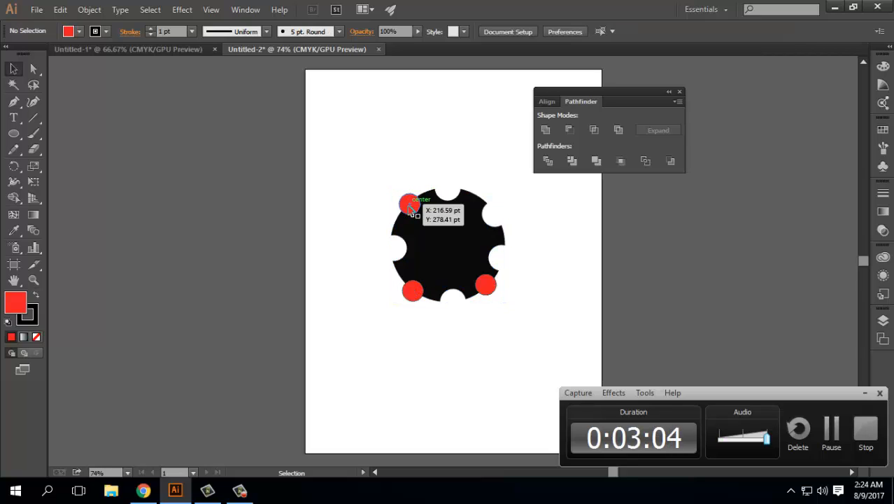
pyautogui.moveTo(411, 207)
pyautogui.mouseDown()
pyautogui.moveTo(405, 175)
pyautogui.moveTo(414, 174)
pyautogui.moveTo(420, 210)
pyautogui.moveTo(411, 205)
pyautogui.mouseUp()
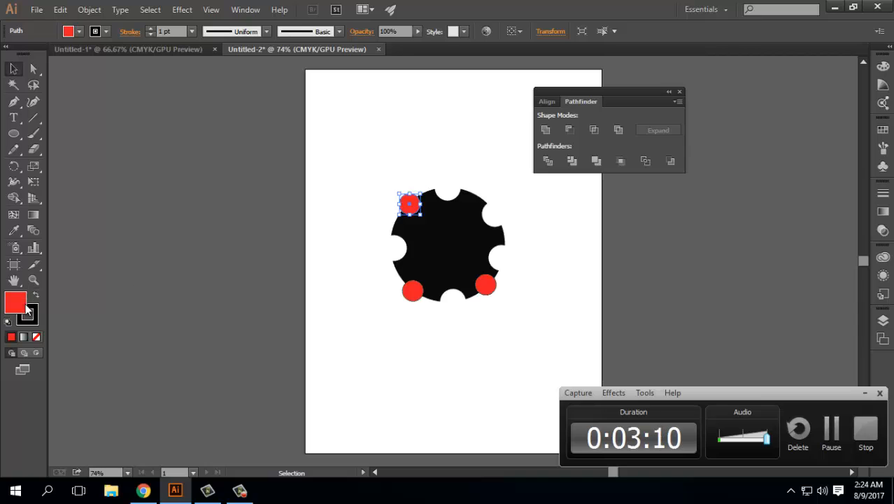
pyautogui.doubleClick(13, 305)
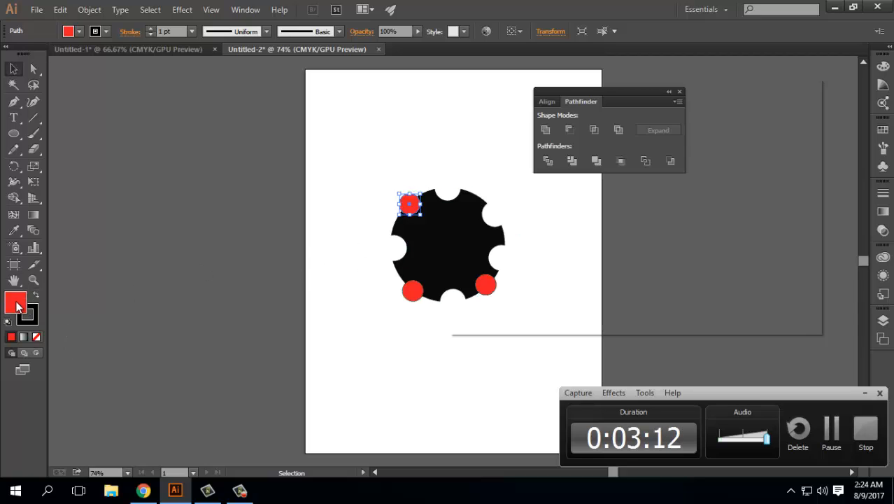
pyautogui.click(463, 288)
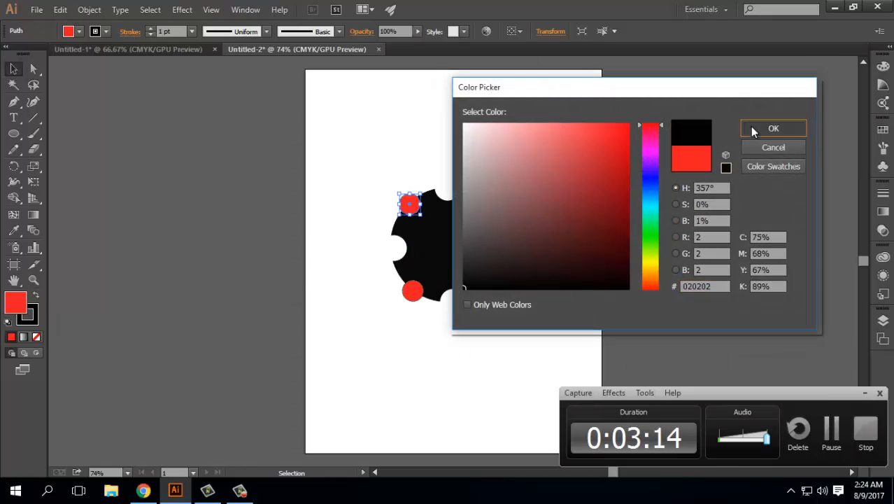
pyautogui.click(773, 128)
# Step: Replace the lower-left and lower-right red circles with copies of the black upper-left circle
pyautogui.keyDown('shift'); pyautogui.click(413, 291); pyautogui.keyUp('shift')
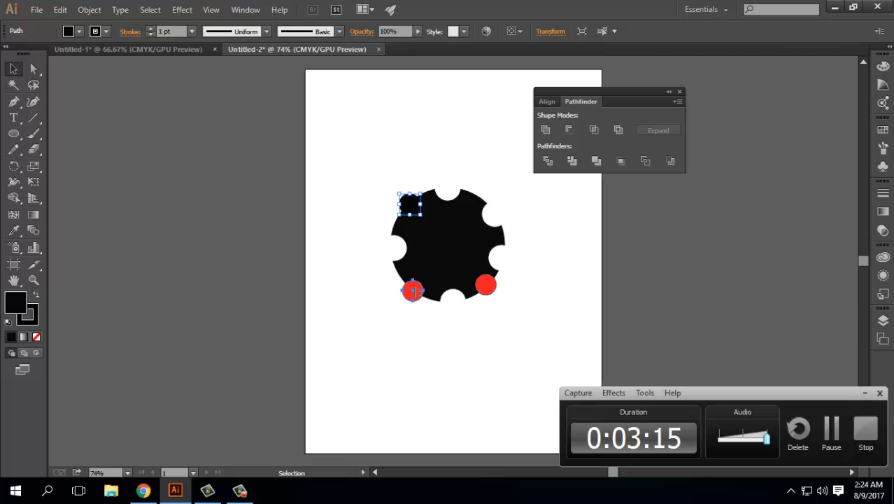
pyautogui.press('Delete')
pyautogui.click(487, 287)
pyautogui.press('Delete')
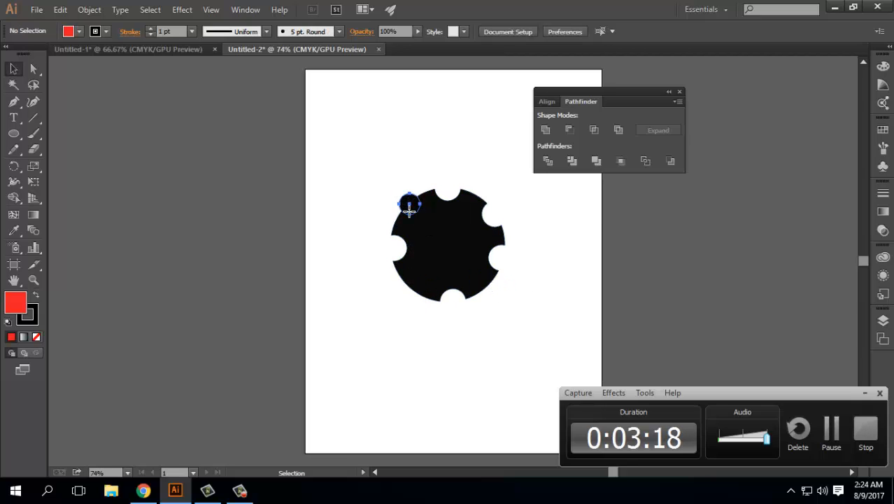
pyautogui.moveTo(410, 203); pyautogui.dragTo(488, 283)
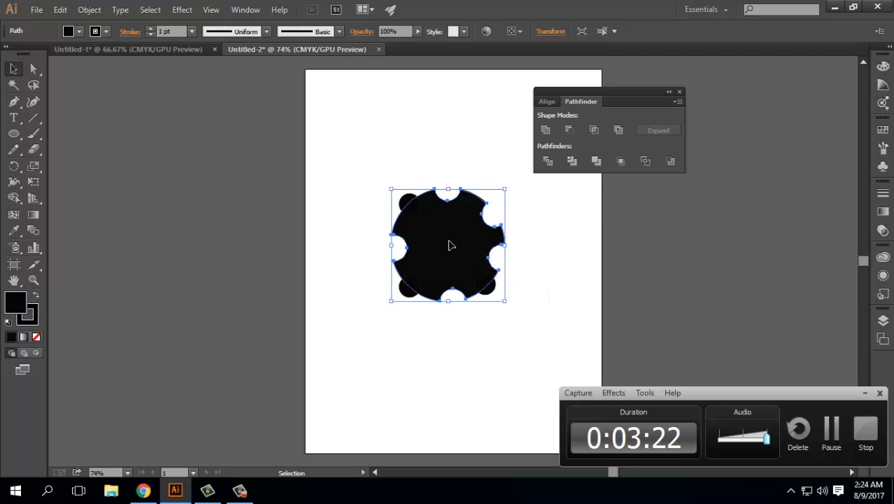
# Step: Unite the notched black shape and the three black circles into one shape, and deselect it
pyautogui.moveTo(356, 155); pyautogui.dragTo(577, 347)
pyautogui.click(545, 130)
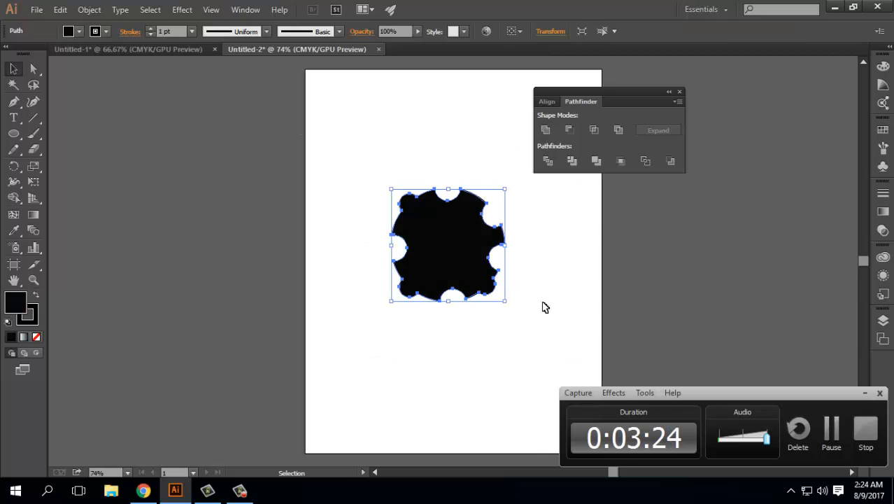
pyautogui.click(544, 306)
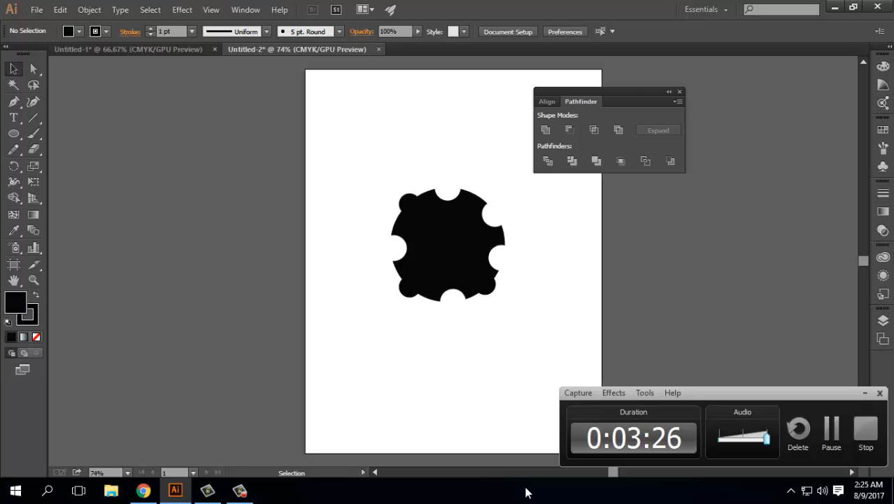
pyautogui.moveTo(143, 490)
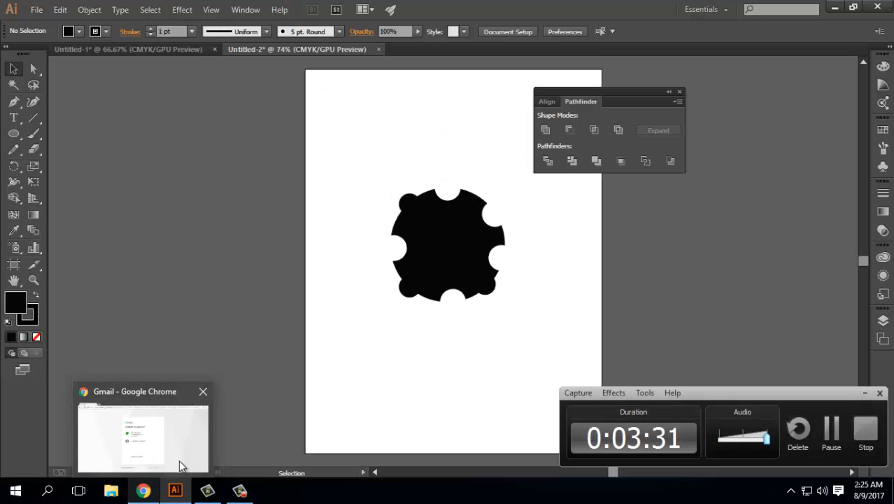
pyautogui.click(253, 494)
pyautogui.click(828, 440)
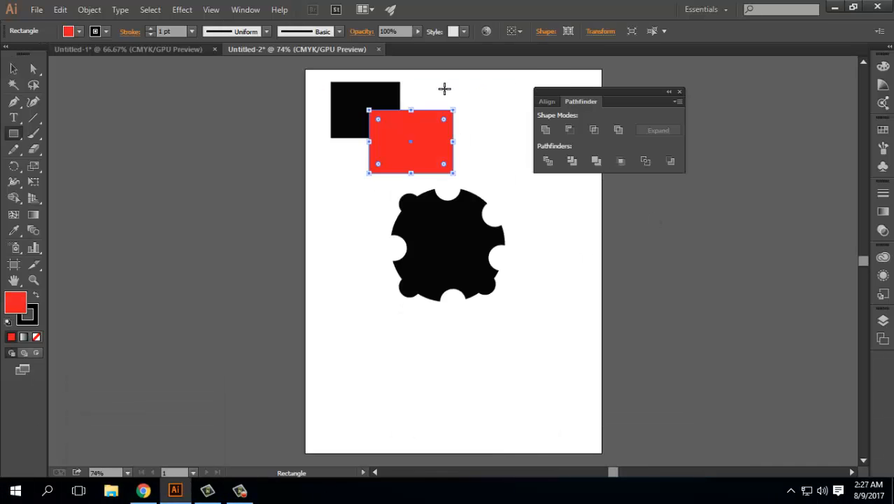
# Step: Try the Intersect shape mode on the overlapping black and red rectangles above the notched shape, and undo it
pyautogui.click(14, 70)
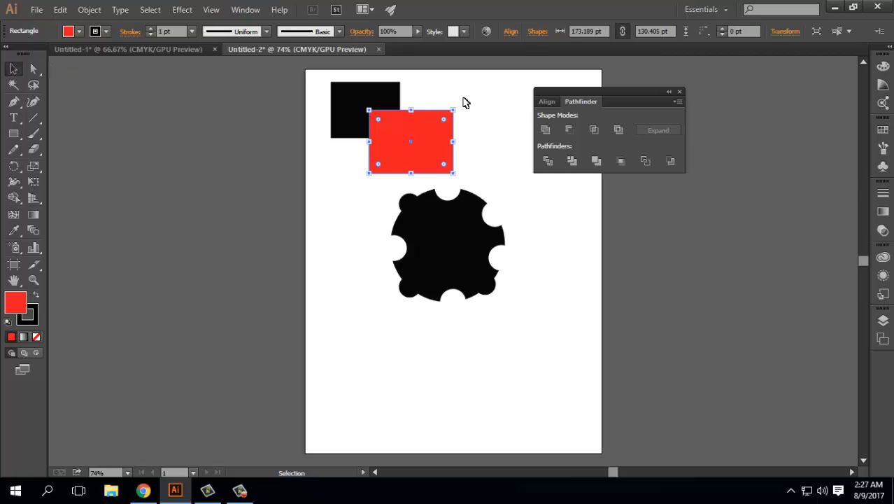
pyautogui.click(355, 100)
pyautogui.click(426, 161)
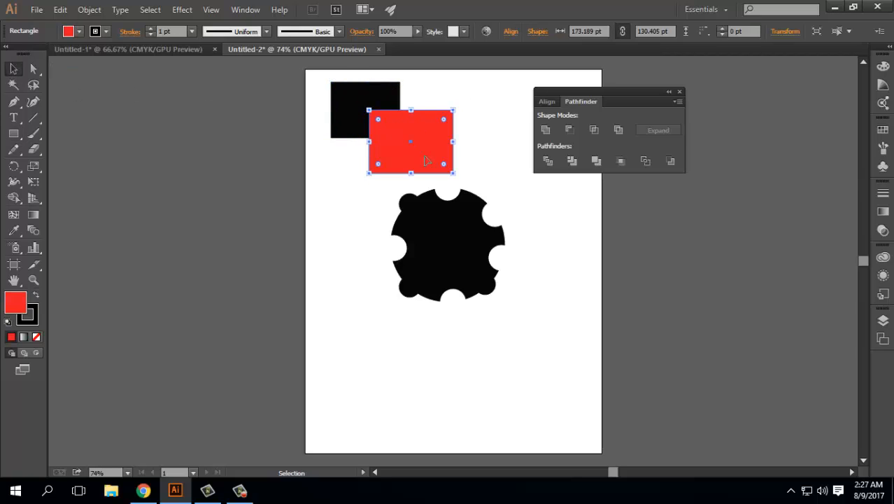
pyautogui.click(367, 110)
pyautogui.moveTo(319, 84); pyautogui.dragTo(459, 170)
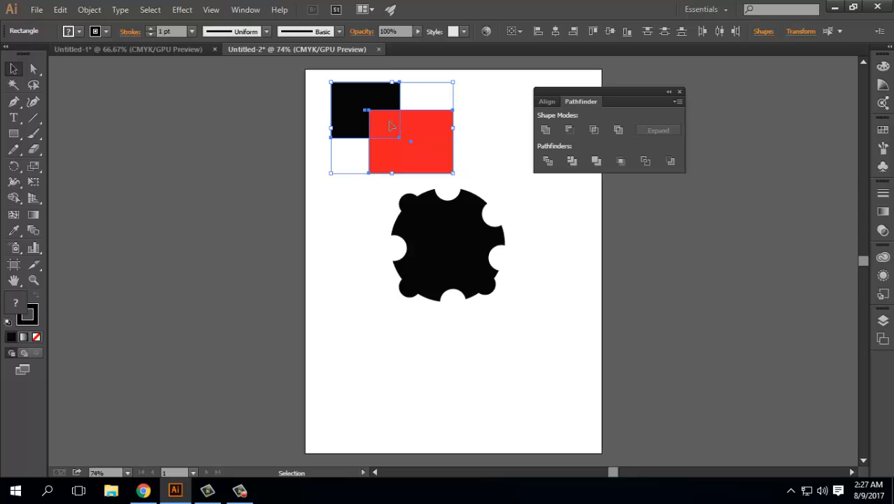
pyautogui.click(594, 129)
pyautogui.click(467, 138)
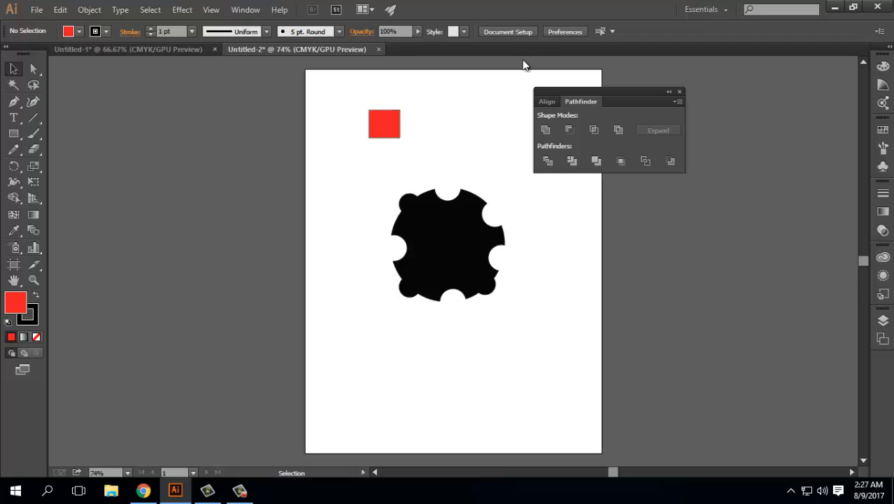
pyautogui.hotkey('ctrl', 'z')
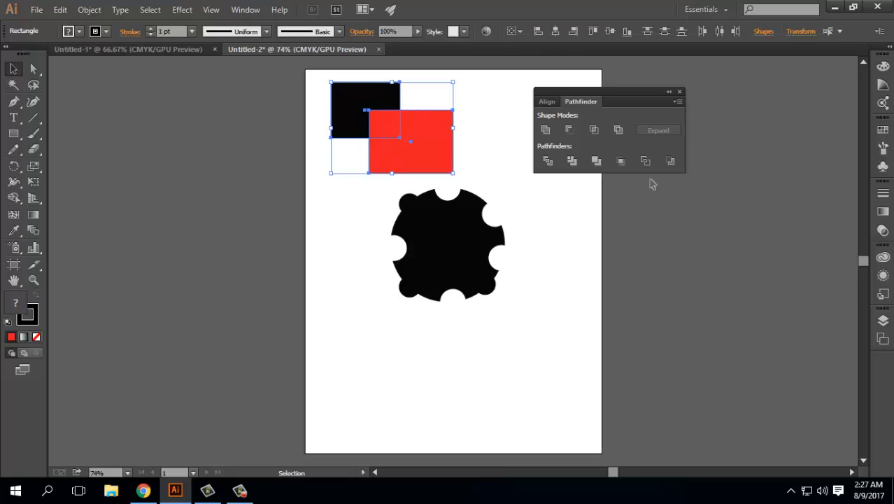
# Step: Reduce the black and red rectangles to their overlapping area with the Intersect shape mode, and deselect the result
pyautogui.click(463, 106)
pyautogui.click(413, 140)
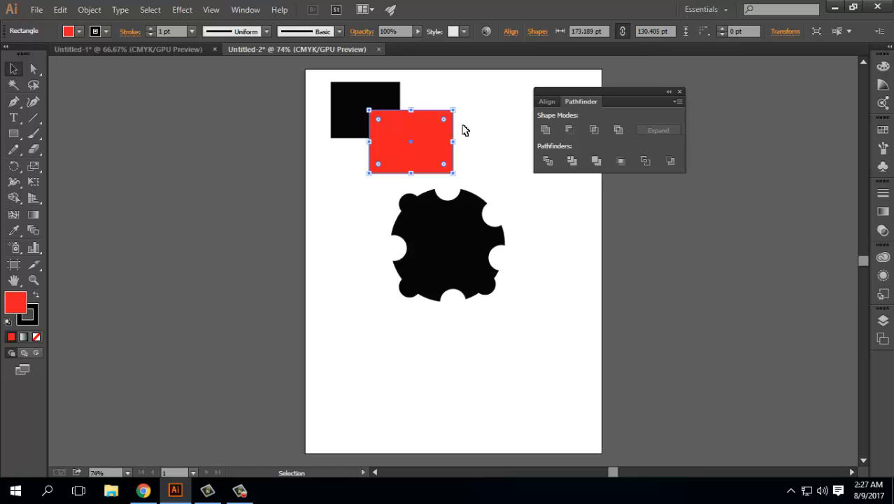
pyautogui.click(357, 156)
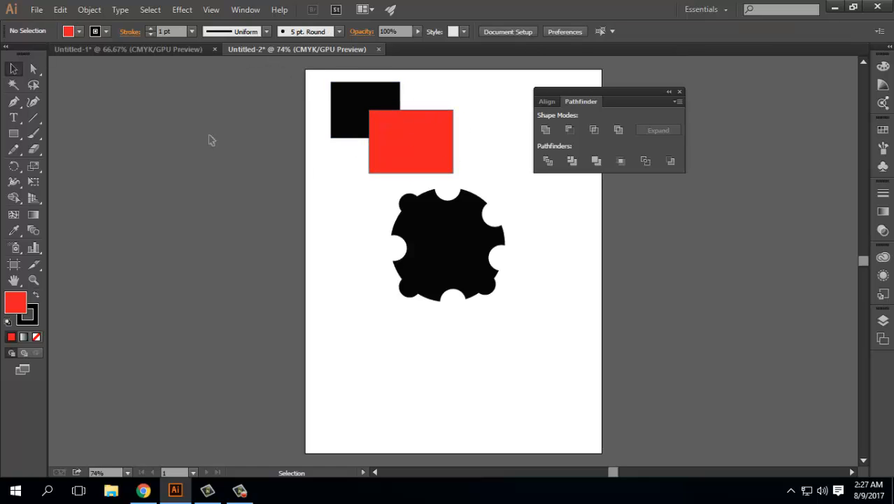
pyautogui.moveTo(314, 70); pyautogui.dragTo(455, 179)
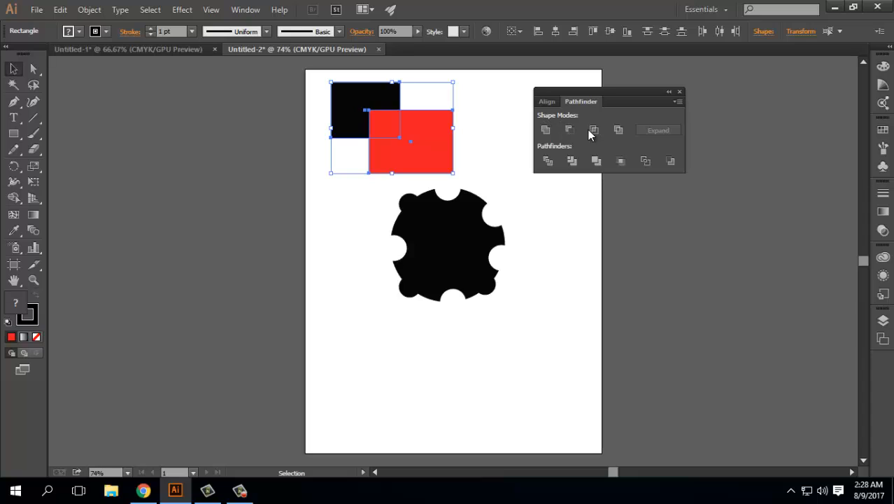
pyautogui.click(591, 132)
pyautogui.click(331, 145)
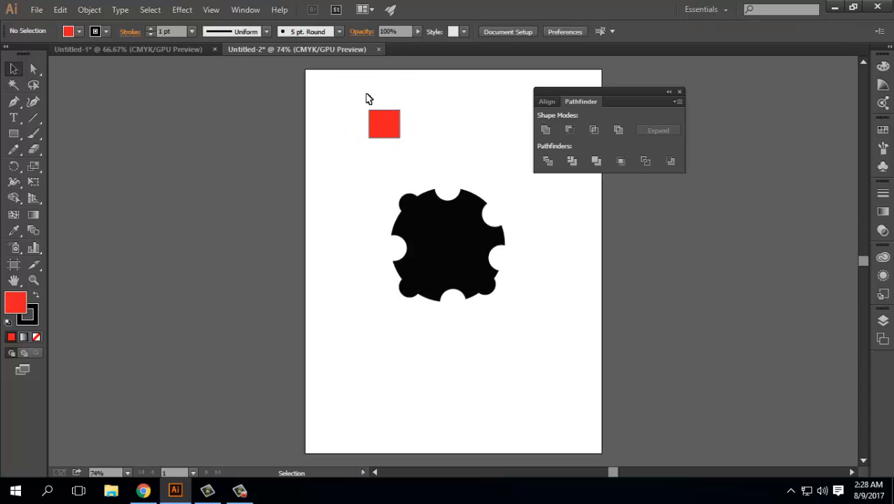
# Step: Delete the small red piece and draw two overlapping red rectangles above the notched shape
pyautogui.click(375, 117)
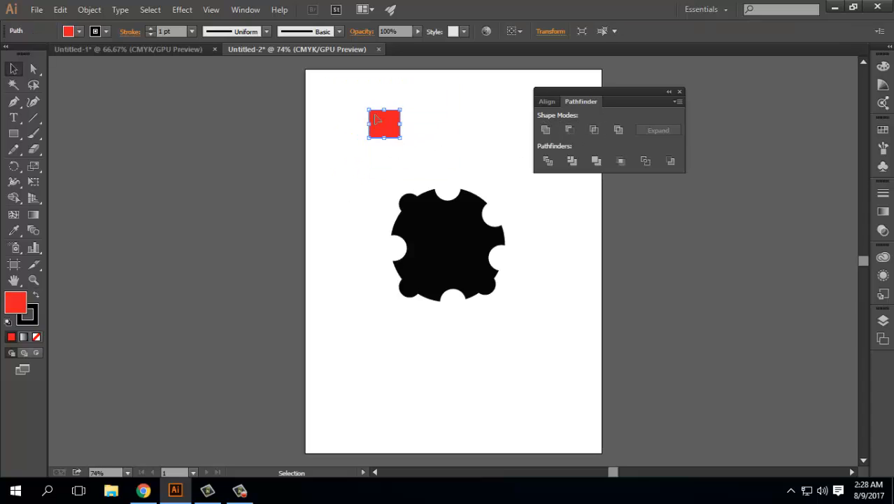
pyautogui.press('Delete')
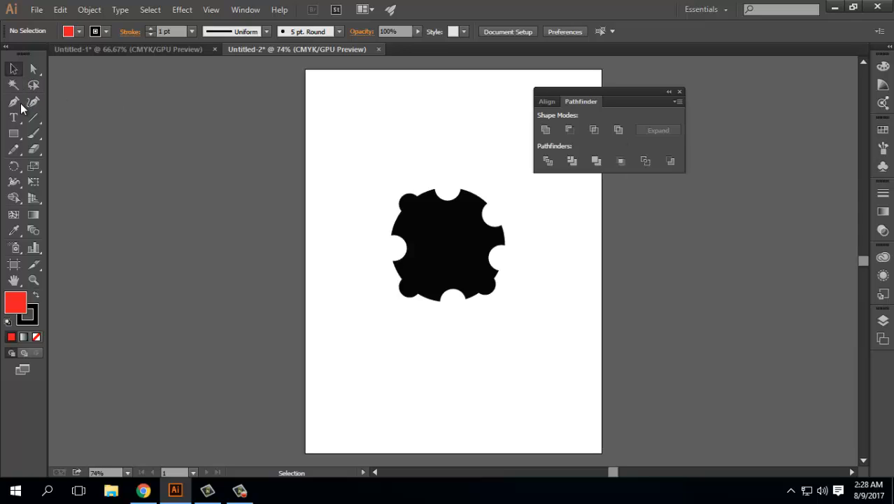
pyautogui.click(13, 133)
pyautogui.moveTo(330, 81); pyautogui.dragTo(411, 158)
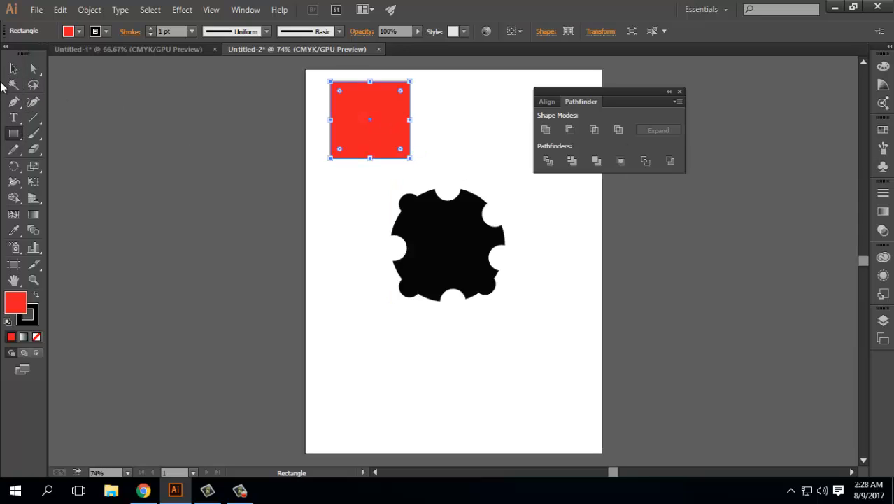
pyautogui.moveTo(364, 123)
pyautogui.mouseDown()
pyautogui.moveTo(434, 184)
pyautogui.moveTo(427, 188)
pyautogui.mouseUp()
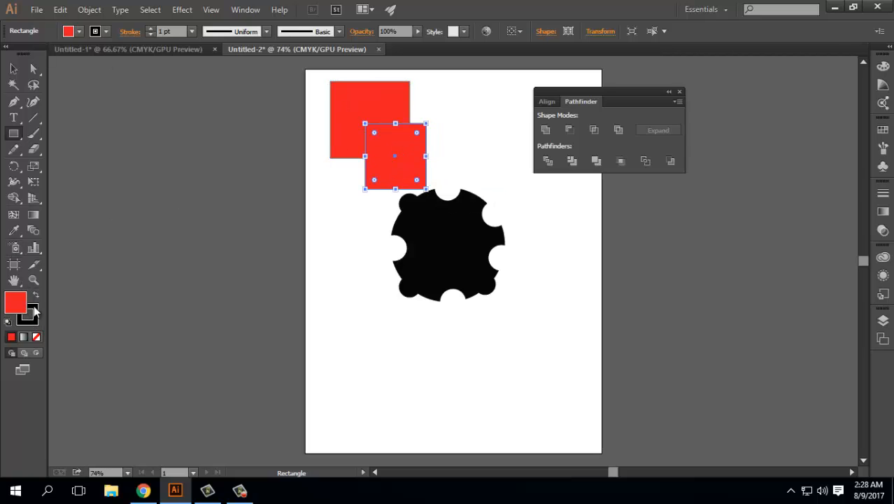
# Step: Fill the front rectangle with dark brown-black #261C1D and deselect it
pyautogui.doubleClick(16, 303)
pyautogui.click(508, 263)
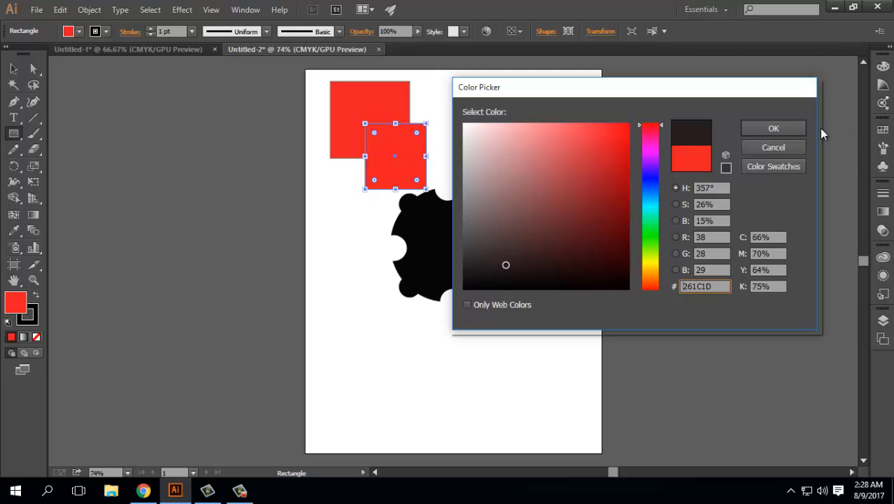
pyautogui.click(773, 128)
pyautogui.press('v')
pyautogui.click(374, 222)
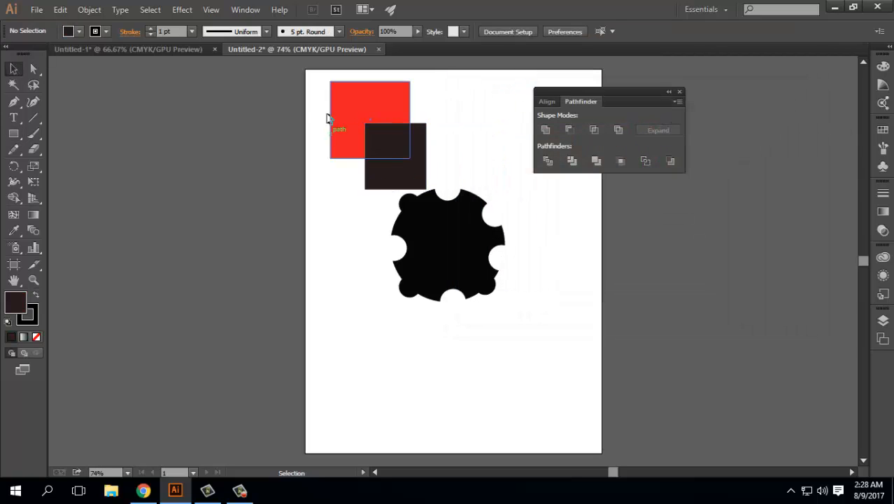
# Step: Cut the overlap out of the red and dark rectangles with the Exclude shape mode, and deselect the result
pyautogui.moveTo(324, 90); pyautogui.dragTo(401, 159)
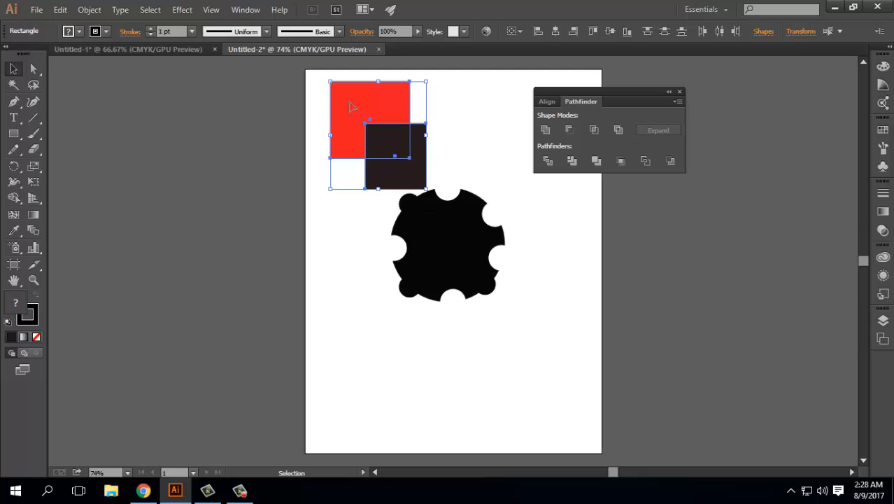
pyautogui.click(619, 133)
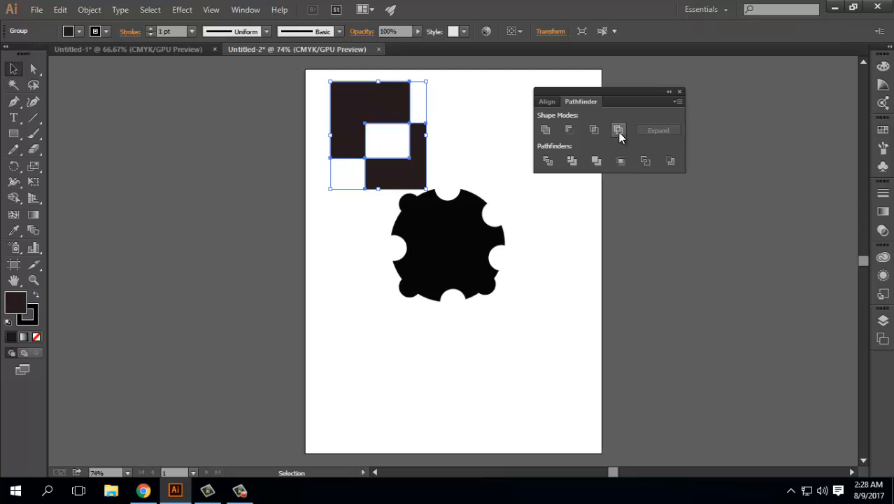
pyautogui.click(464, 102)
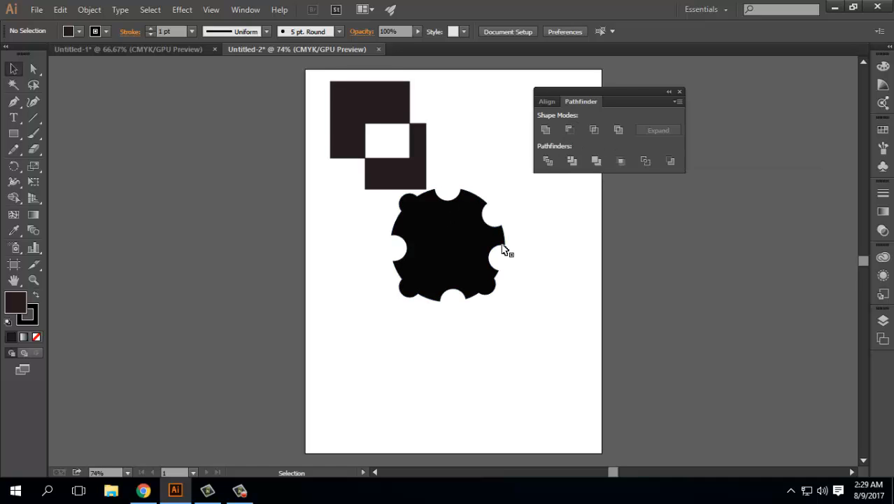
pyautogui.click(240, 490)
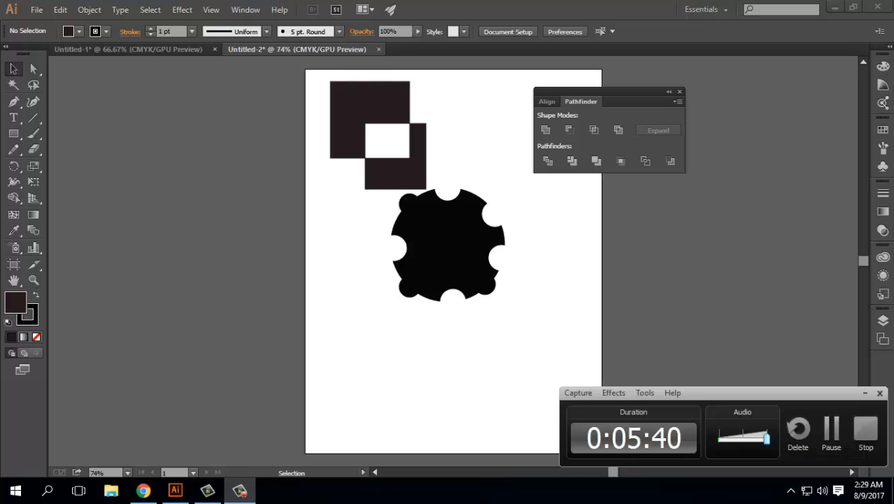
pyautogui.click(832, 431)
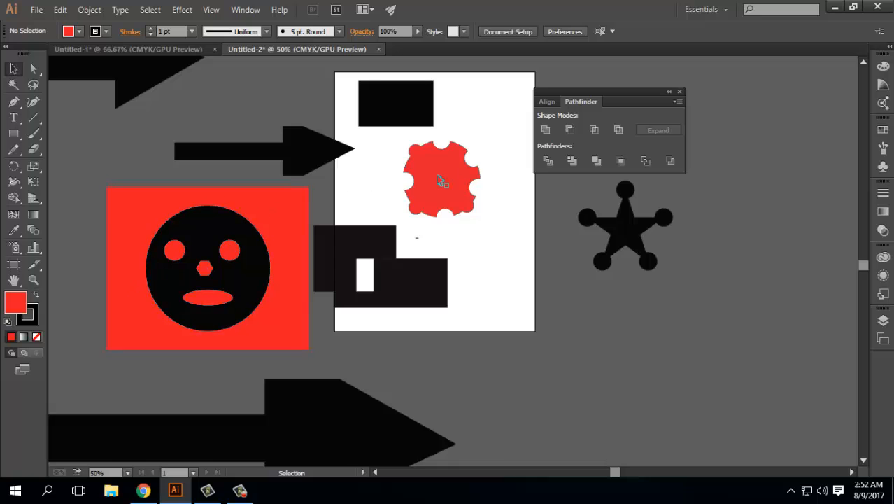
# Step: Draw a large red circle outside the artboard, in the empty area left of the face artwork
pyautogui.scroll(-2, 426, 180)
pyautogui.scroll(2, 424, 179)
pyautogui.moveTo(282, 280); pyautogui.dragTo(478, 241)
pyautogui.click(14, 133)
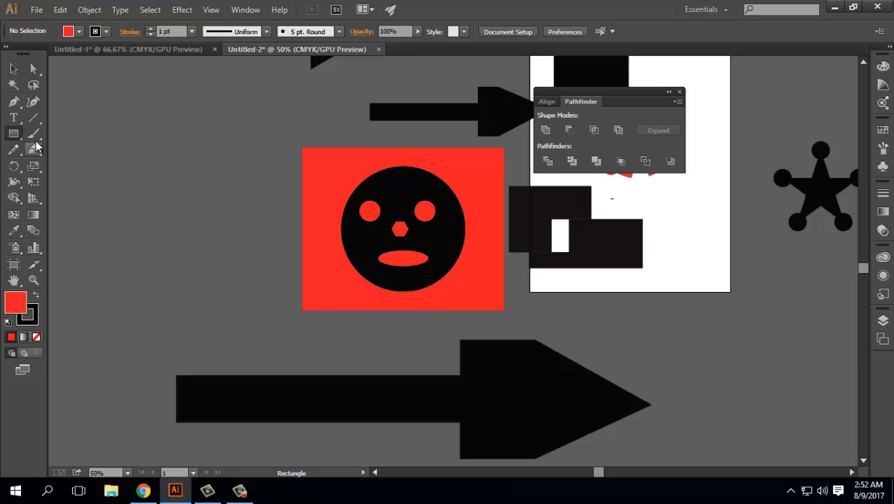
pyautogui.click(14, 133)
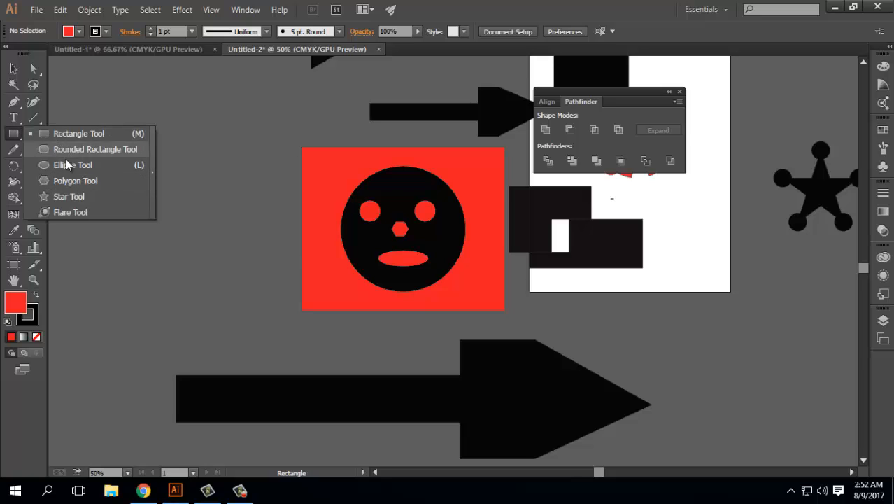
pyautogui.click(76, 166)
pyautogui.moveTo(98, 178); pyautogui.dragTo(180, 258)
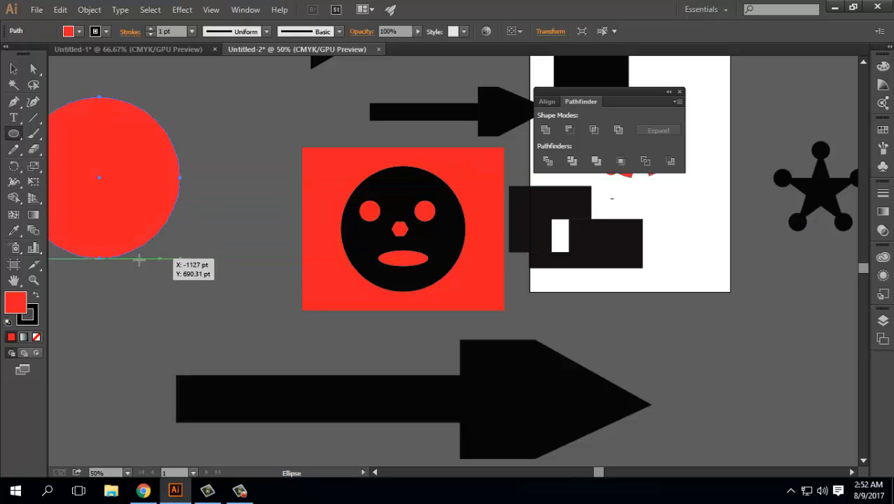
pyautogui.moveTo(192, 293); pyautogui.dragTo(369, 347)
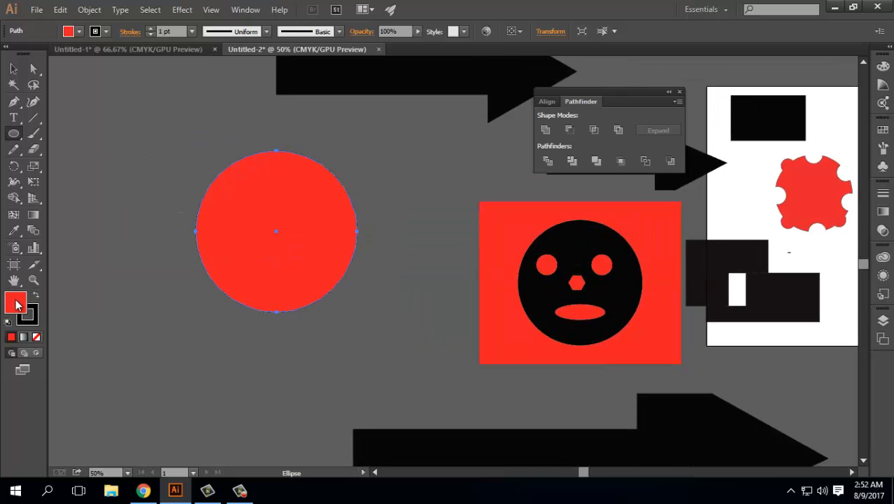
# Step: Fill the large circle with near-black #0C0C0C and deselect it
pyautogui.doubleClick(15, 301)
pyautogui.moveTo(504, 273); pyautogui.dragTo(465, 287)
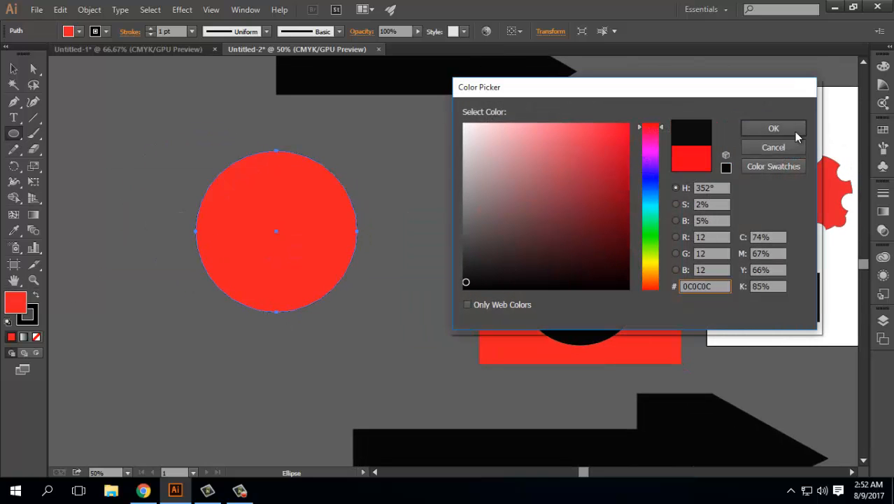
pyautogui.click(773, 128)
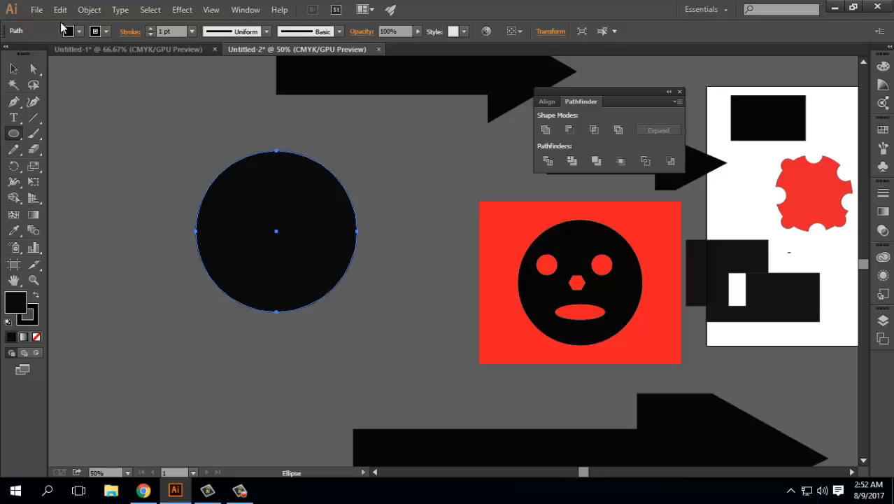
pyautogui.click(13, 69)
pyautogui.click(165, 196)
# Step: Draw a small circle outside the large black circle, to its upper left, and fill it red
pyautogui.click(14, 134)
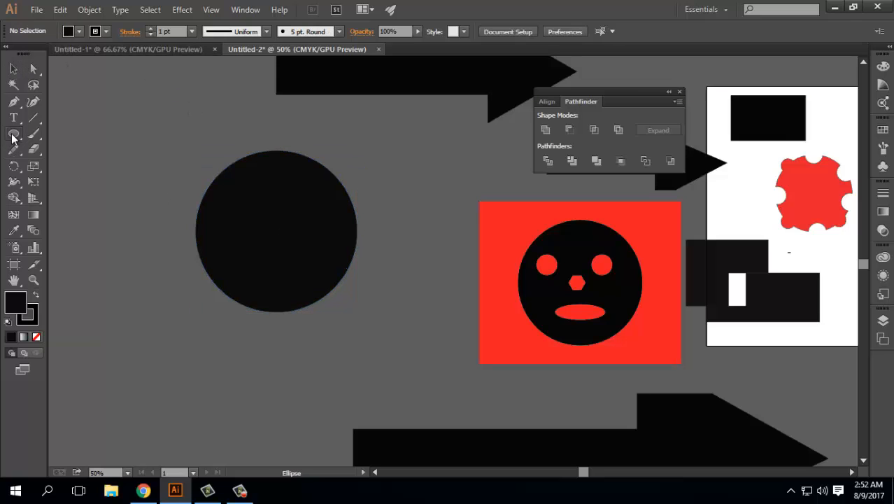
pyautogui.moveTo(98, 137); pyautogui.dragTo(130, 168)
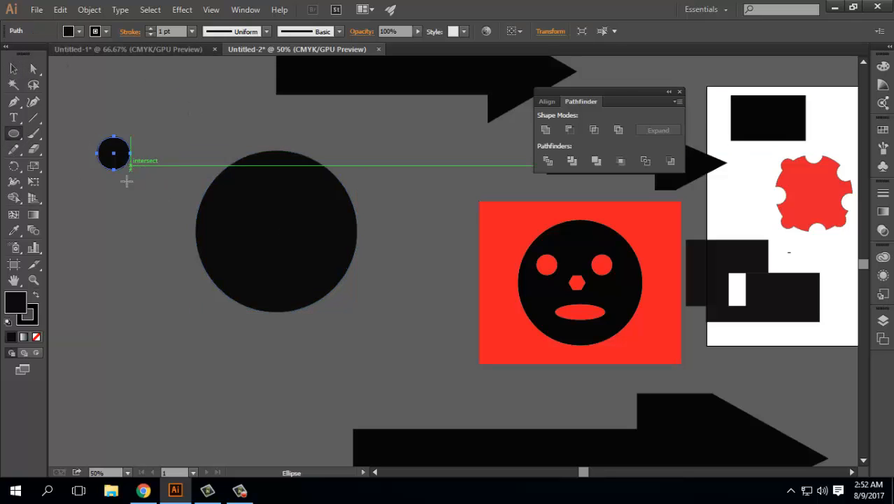
pyautogui.doubleClick(16, 299)
pyautogui.click(616, 131)
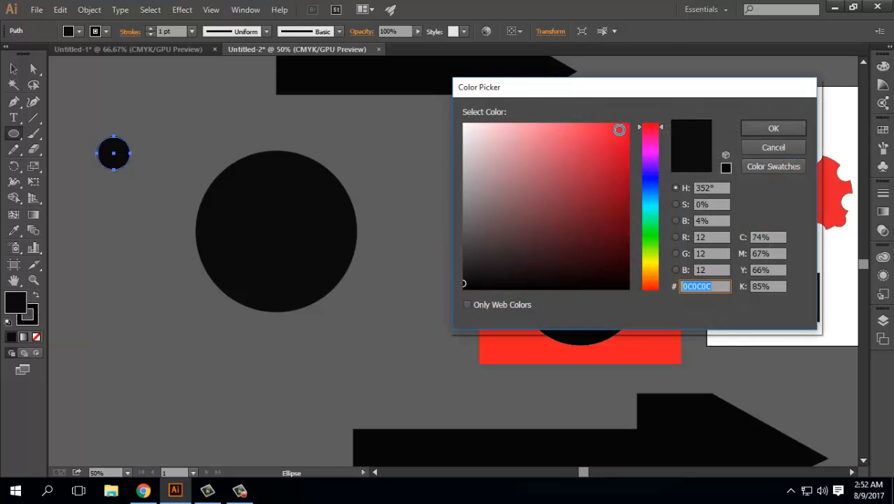
pyautogui.click(773, 128)
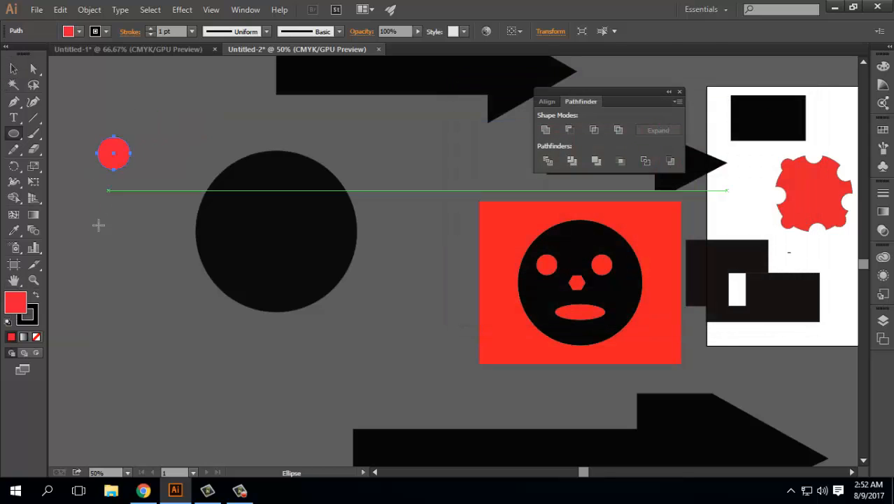
# Step: Recolor the small circle green #14EF8C, then place it and a copy as two level eyes on the black circle
pyautogui.click(14, 68)
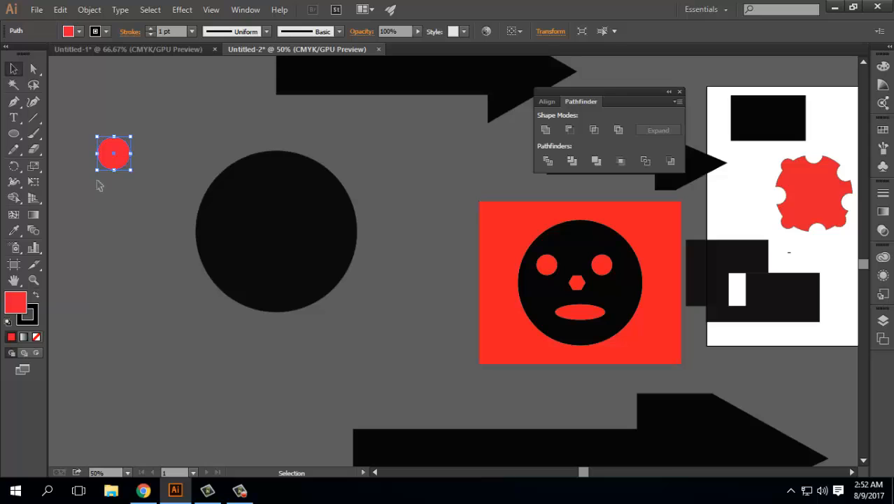
pyautogui.doubleClick(15, 301)
pyautogui.click(651, 220)
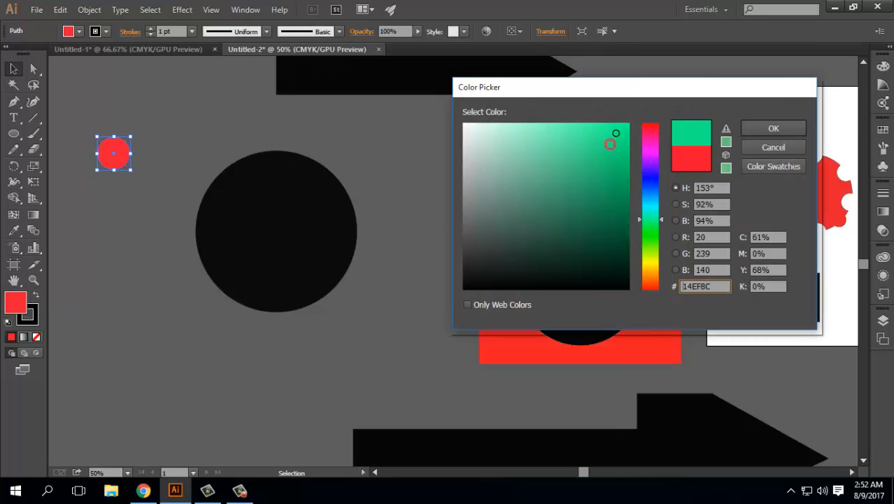
pyautogui.click(797, 129)
pyautogui.moveTo(115, 156); pyautogui.dragTo(333, 218)
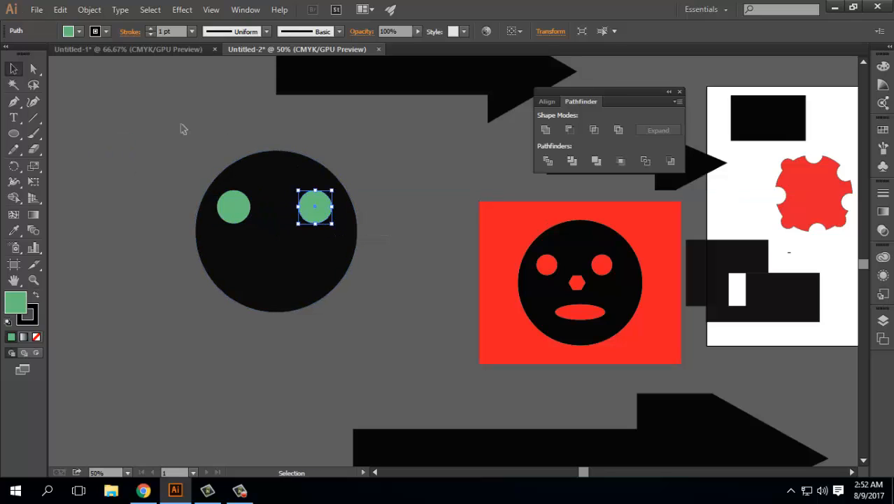
pyautogui.click(183, 131)
# Step: Draw a flat green ellipse as the mouth in the lower part of the black circle
pyautogui.click(14, 134)
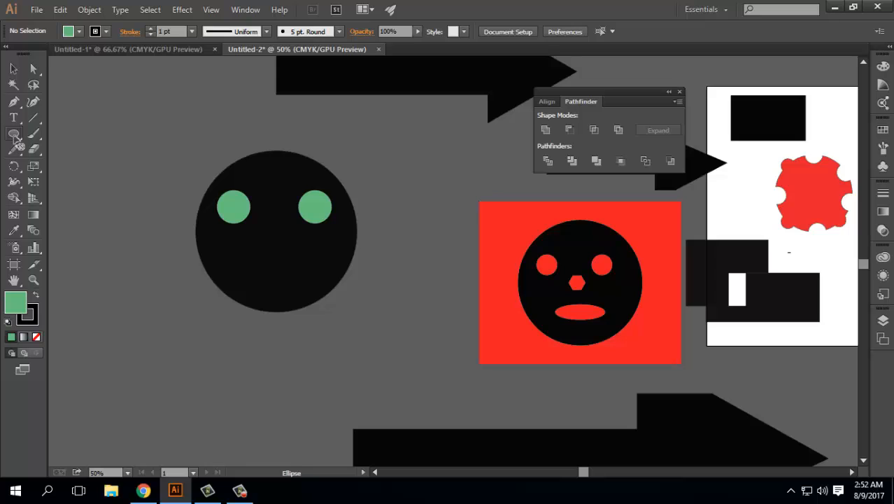
pyautogui.click(15, 137)
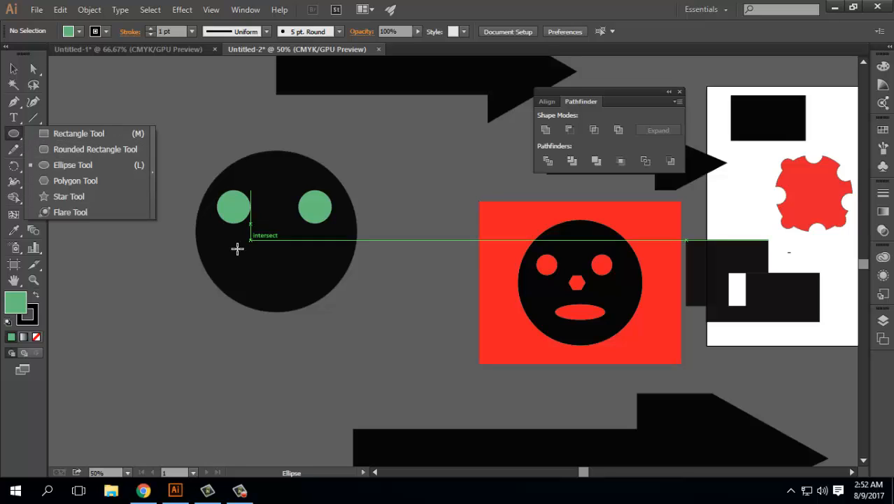
pyautogui.moveTo(250, 261); pyautogui.dragTo(302, 285)
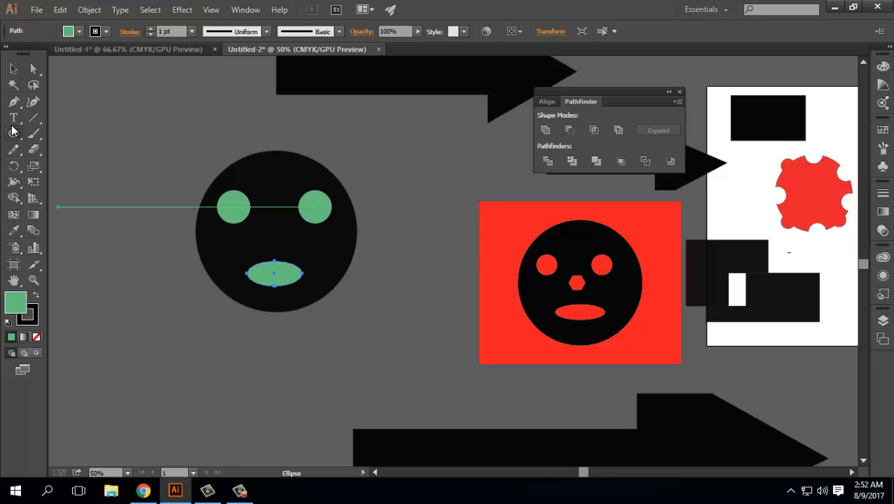
# Step: Draw a green five-sided polygon as the nose between the eyes and above the mouth
pyautogui.moveTo(12, 131); pyautogui.dragTo(66, 196)
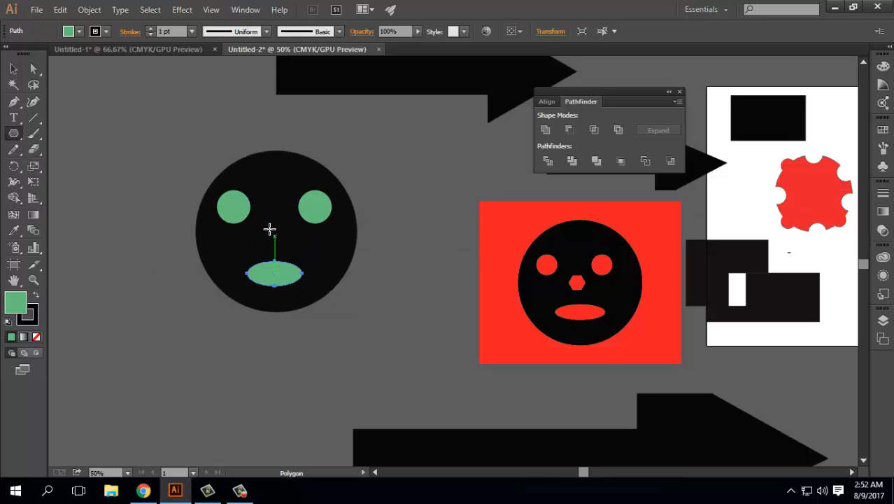
pyautogui.moveTo(269, 229); pyautogui.dragTo(287, 228)
pyautogui.press('Up')
pyautogui.press('Up')
pyautogui.press('Up')
pyautogui.press('Down')
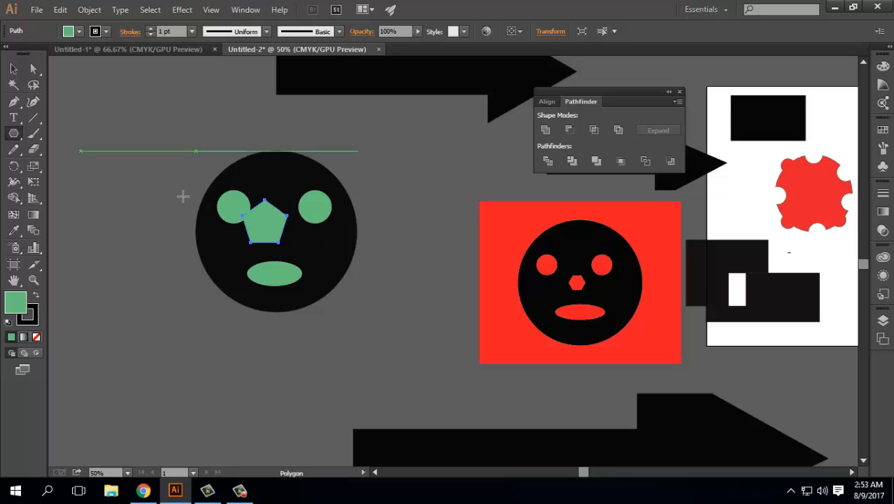
# Step: Nudge the pentagon nose until it is centred between the eyes just above the mouth, and deselect it
pyautogui.press('Right')
pyautogui.press('Right')
pyautogui.press('Right')
pyautogui.press('Right')
pyautogui.press('Right')
pyautogui.press('Right')
pyautogui.press('Right')
pyautogui.press('Right')
pyautogui.press('Right')
pyautogui.press('Right')
pyautogui.press('Right')
pyautogui.press('Right')
pyautogui.press('Right')
pyautogui.press('Right')
pyautogui.press('Right')
pyautogui.press('Right')
pyautogui.press('Right')
pyautogui.press('Right')
pyautogui.press('Right')
pyautogui.press('Right')
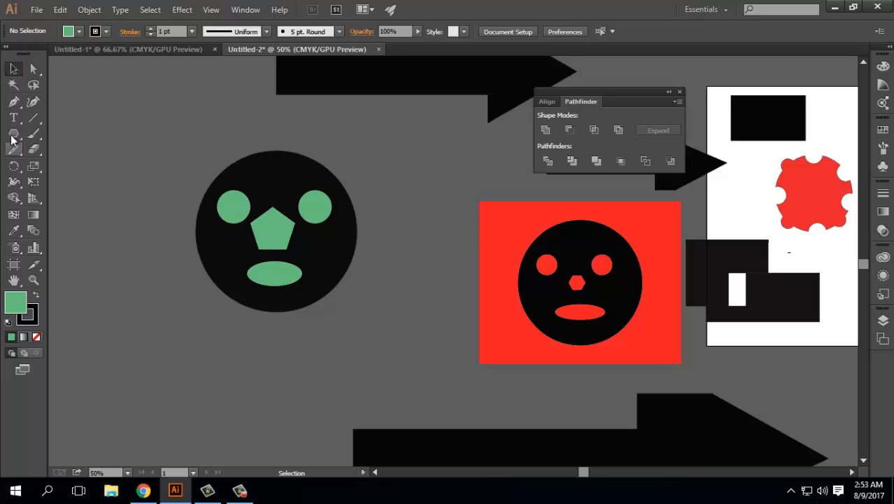
# Step: Draw a rectangle about 894 by 703 pt covering the whole new face and fill it red
pyautogui.click(16, 118)
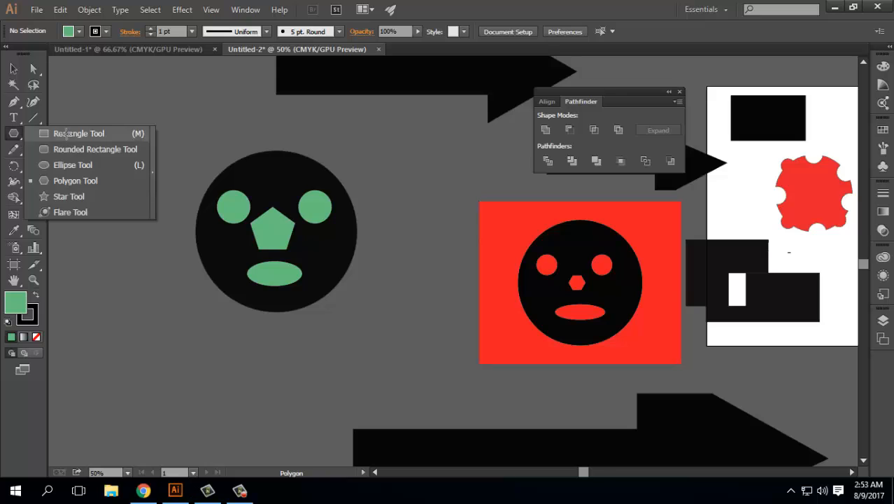
pyautogui.click(80, 131)
pyautogui.moveTo(115, 123); pyautogui.dragTo(408, 352)
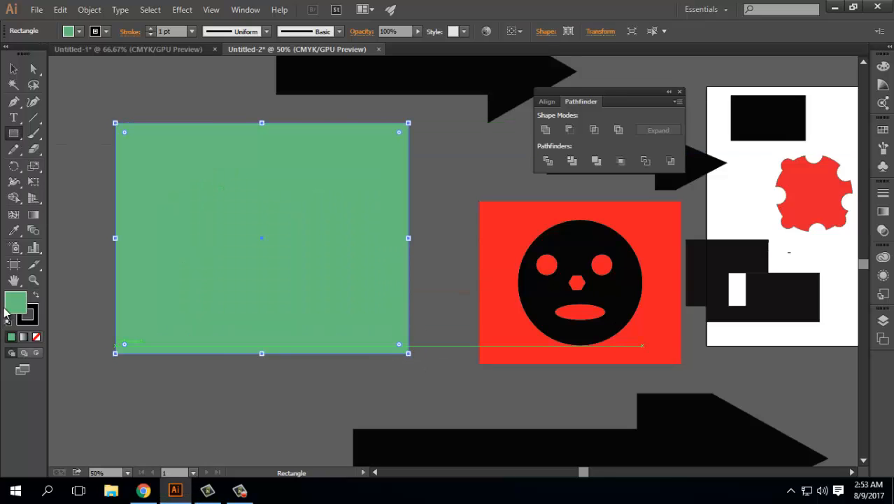
pyautogui.doubleClick(15, 302)
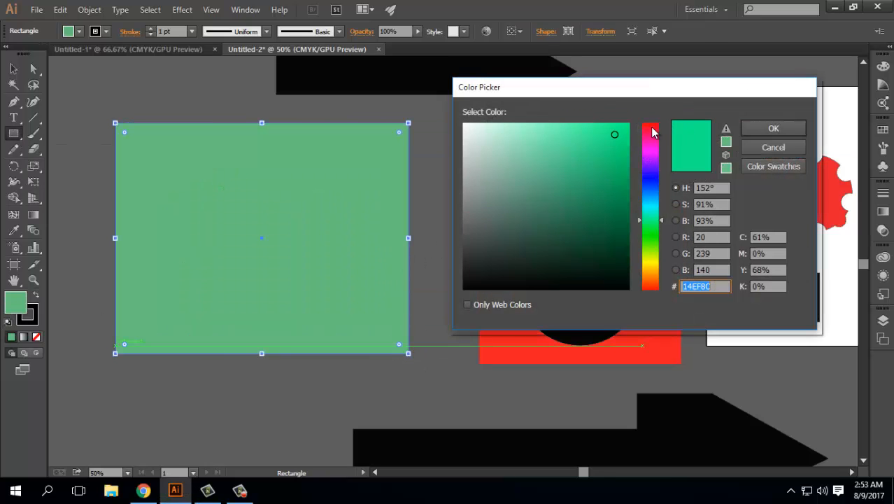
pyautogui.click(652, 128)
pyautogui.click(625, 124)
pyautogui.click(761, 126)
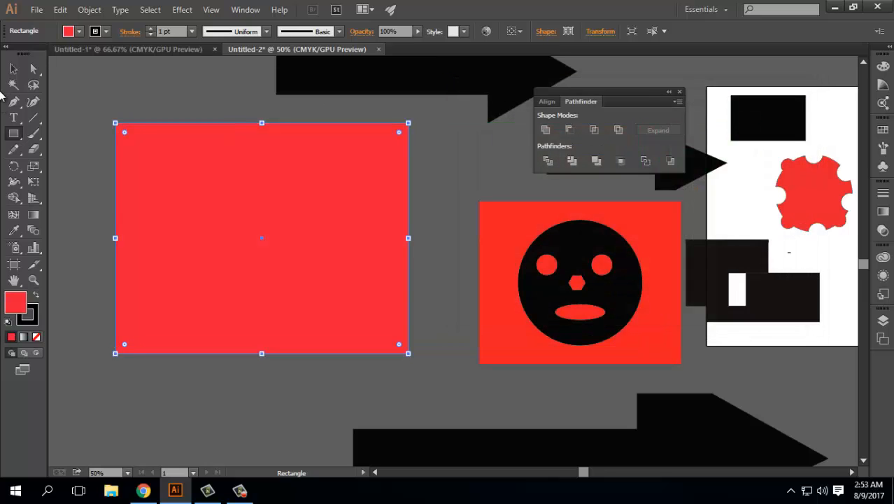
# Step: Send the large red rectangle to the back, behind the black circle and its green features, and deselect it
pyautogui.click(12, 70)
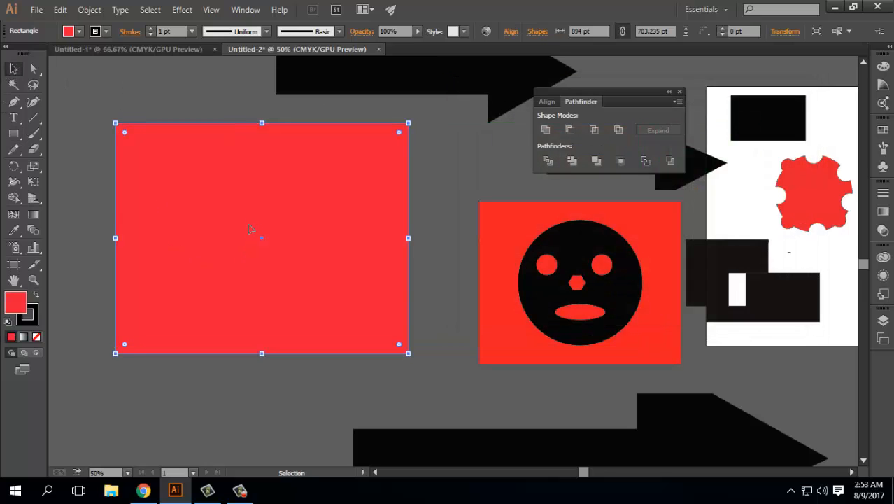
pyautogui.rightClick(278, 200)
pyautogui.moveTo(333, 386)
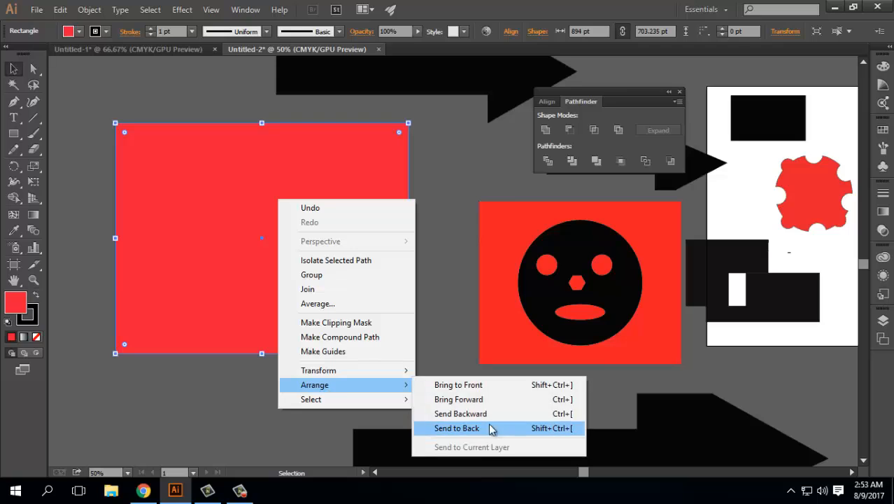
pyautogui.click(489, 426)
pyautogui.click(279, 405)
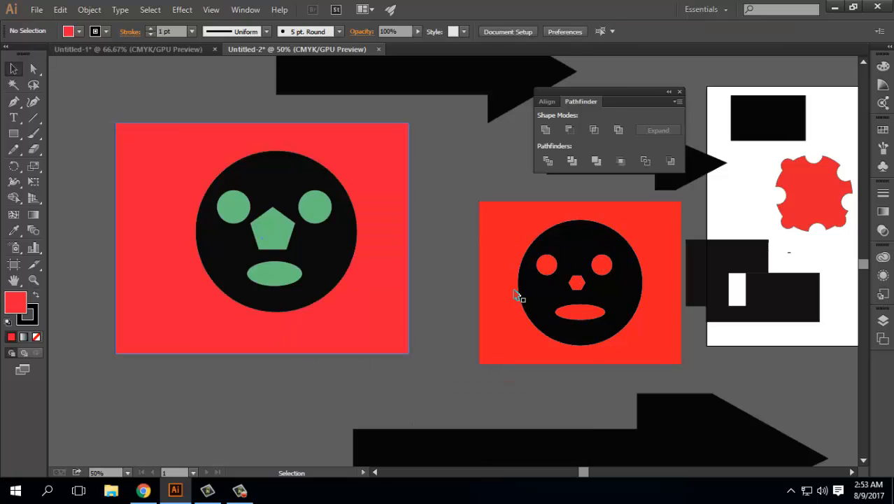
# Step: Move the older, smaller face off its red rectangle and fill that rectangle yellow-green
pyautogui.moveTo(588, 260); pyautogui.dragTo(289, 296)
pyautogui.moveTo(507, 332); pyautogui.dragTo(305, 414)
pyautogui.click(439, 274)
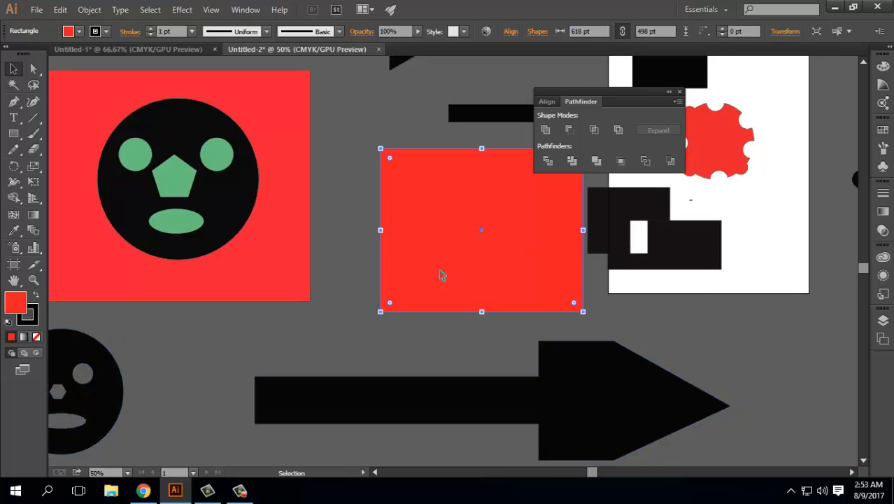
pyautogui.doubleClick(15, 302)
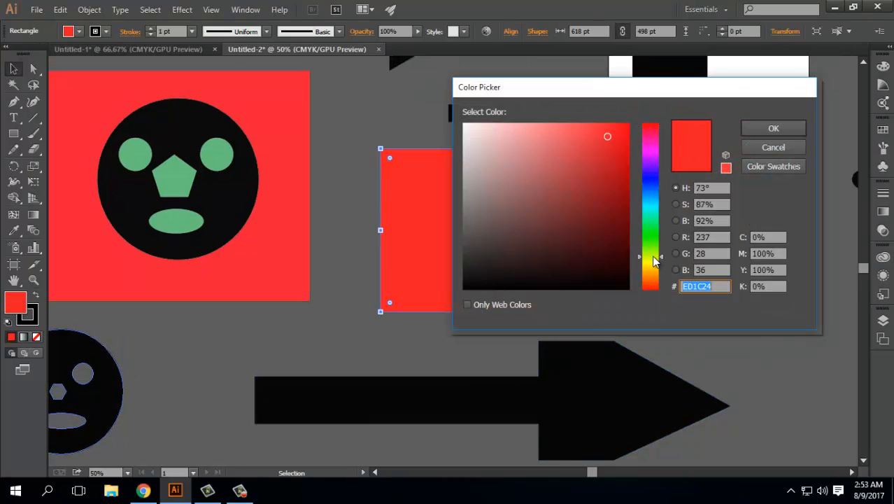
pyautogui.click(649, 256)
pyautogui.click(773, 129)
# Step: Place the smaller face on the yellow-green rectangle, then move it off again to just below the large red rectangle
pyautogui.moveTo(77, 396); pyautogui.dragTo(512, 224)
pyautogui.click(498, 343)
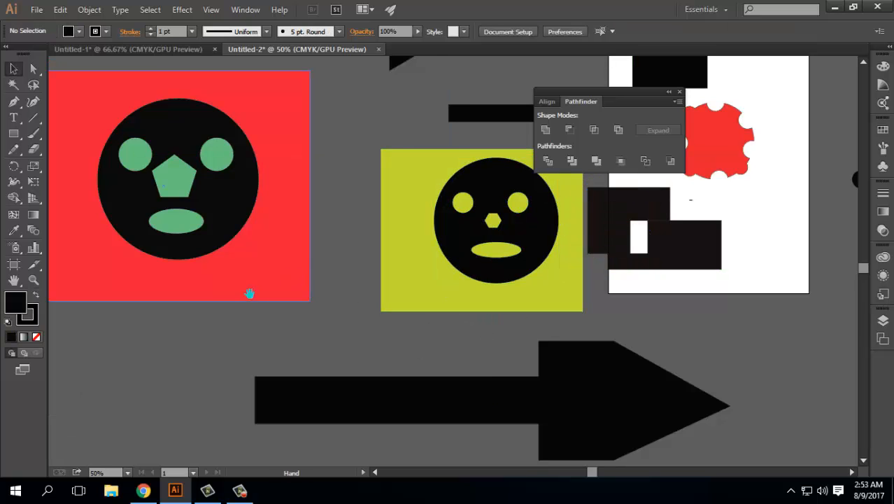
pyautogui.moveTo(250, 293); pyautogui.dragTo(359, 339)
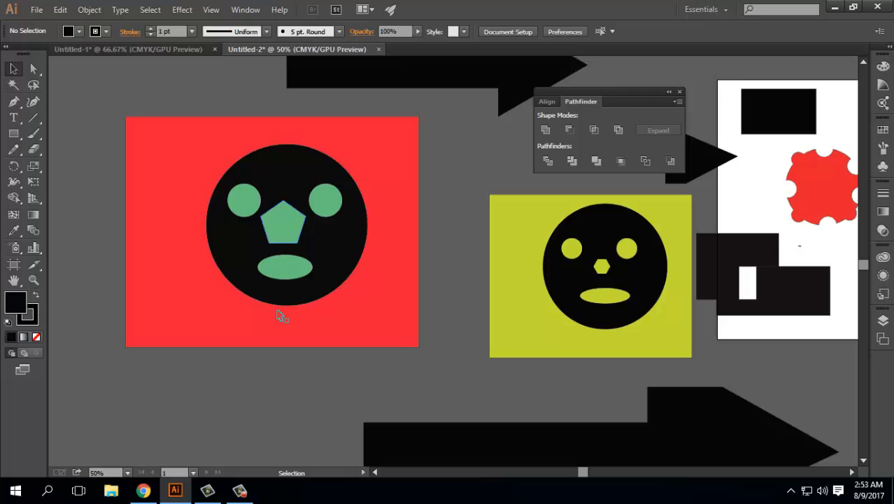
pyautogui.moveTo(619, 257); pyautogui.dragTo(256, 392)
# Step: Try moving the large black circle with its separate green features onto the yellow-green rectangle, and undo the move
pyautogui.click(325, 202)
pyautogui.keyDown('shift'); pyautogui.click(280, 217); pyautogui.keyUp('shift')
pyautogui.keyDown('shift'); pyautogui.click(258, 199); pyautogui.keyUp('shift')
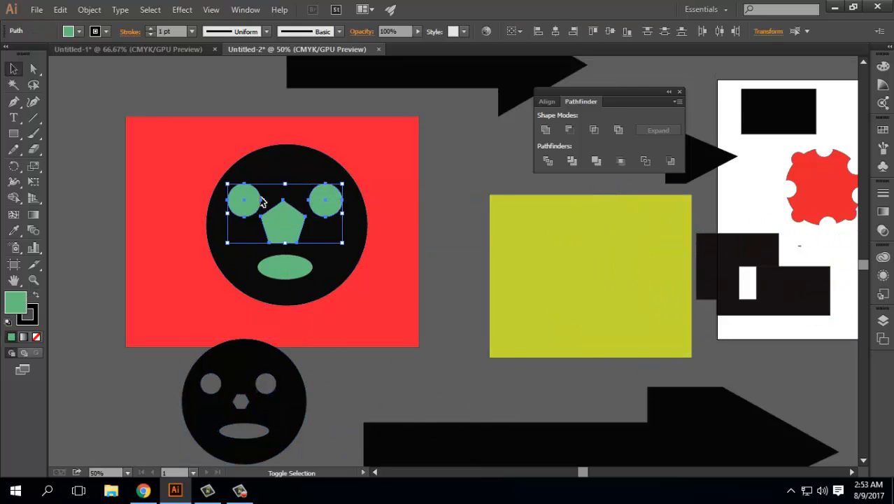
pyautogui.keyDown('shift'); pyautogui.click(262, 243); pyautogui.keyUp('shift')
pyautogui.keyDown('shift'); pyautogui.click(289, 272); pyautogui.keyUp('shift')
pyautogui.moveTo(329, 245); pyautogui.dragTo(631, 295)
pyautogui.click(472, 384)
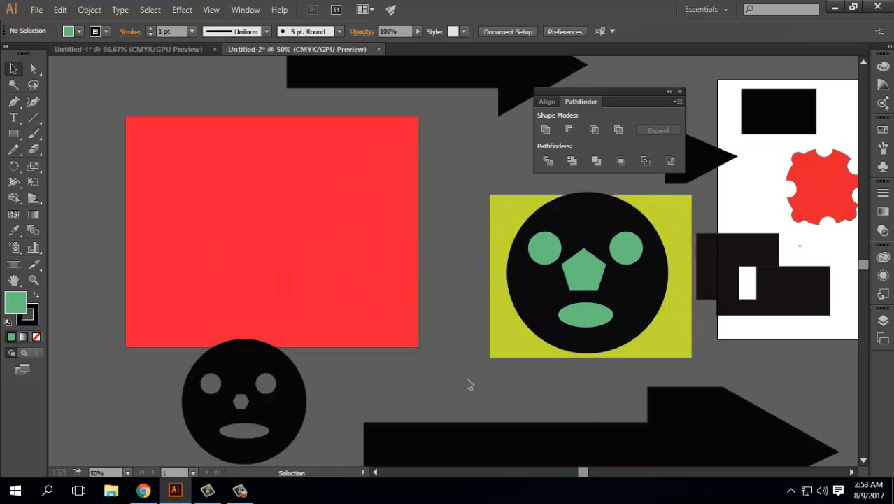
pyautogui.hotkey('ctrl', 'z')
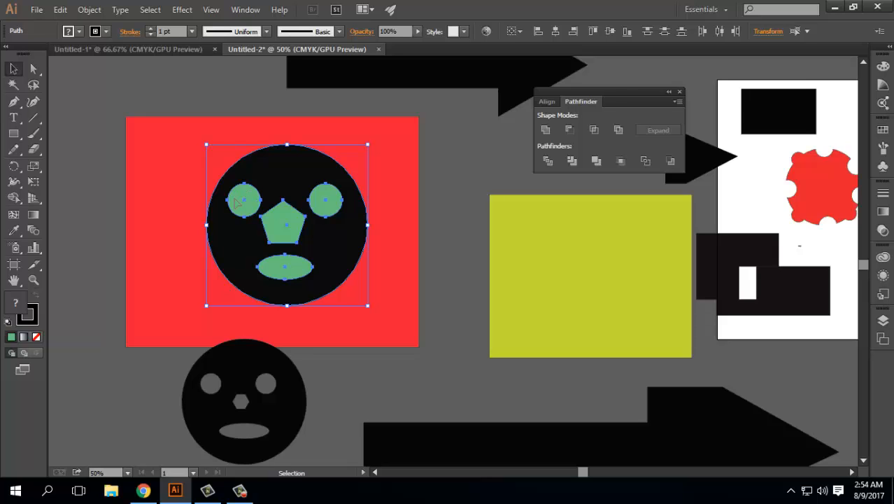
# Step: Cut the green eyes, nose and mouth out of the large black circle with Minus Front, and move the face onto the yellow-green rectangle
pyautogui.click(571, 128)
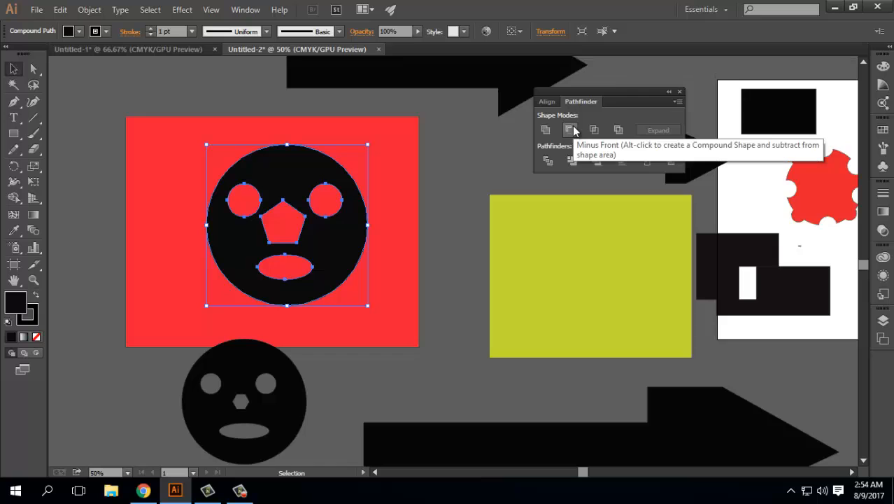
pyautogui.click(457, 176)
pyautogui.moveTo(279, 171); pyautogui.dragTo(574, 222)
pyautogui.click(587, 383)
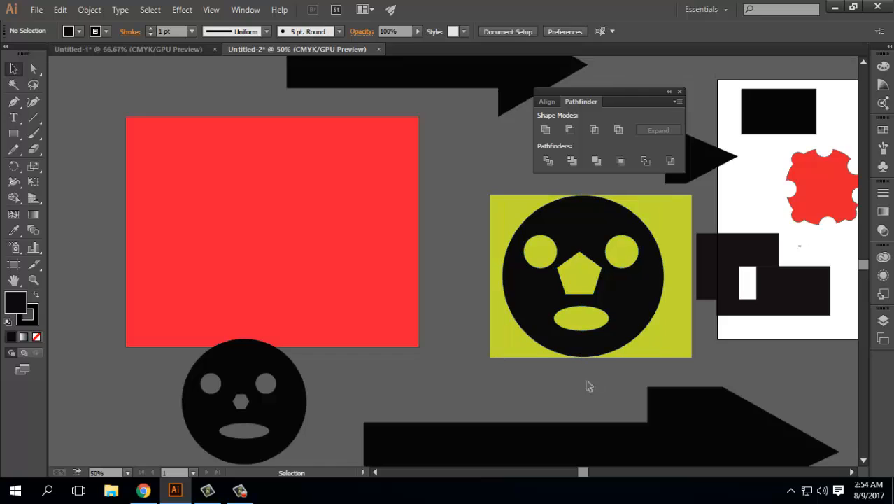
# Step: Move the smaller black face onto the upper-left part of the large red rectangle and deselect it
pyautogui.click(239, 375)
pyautogui.moveTo(239, 375); pyautogui.dragTo(195, 172)
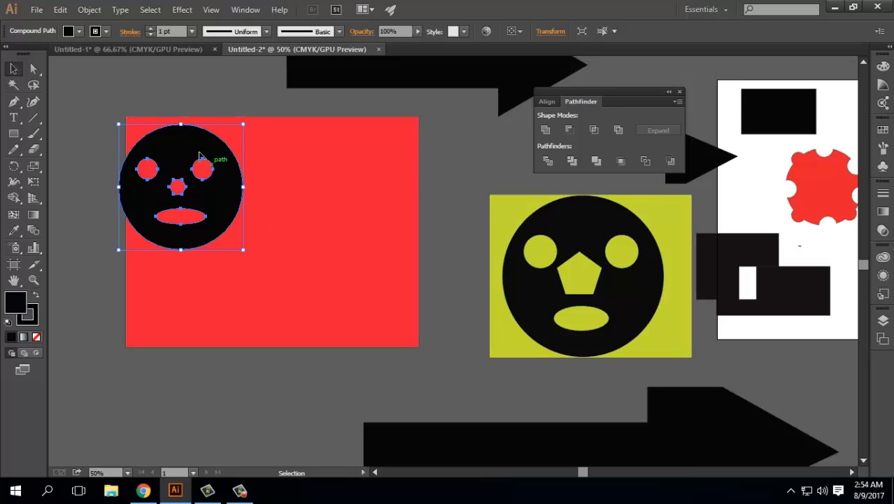
pyautogui.moveTo(219, 158); pyautogui.dragTo(238, 155)
pyautogui.click(260, 94)
# Step: Move the larger black face onto the red rectangle and the smaller face onto the yellow-green rectangle
pyautogui.moveTo(608, 237); pyautogui.dragTo(367, 182)
pyautogui.click(448, 167)
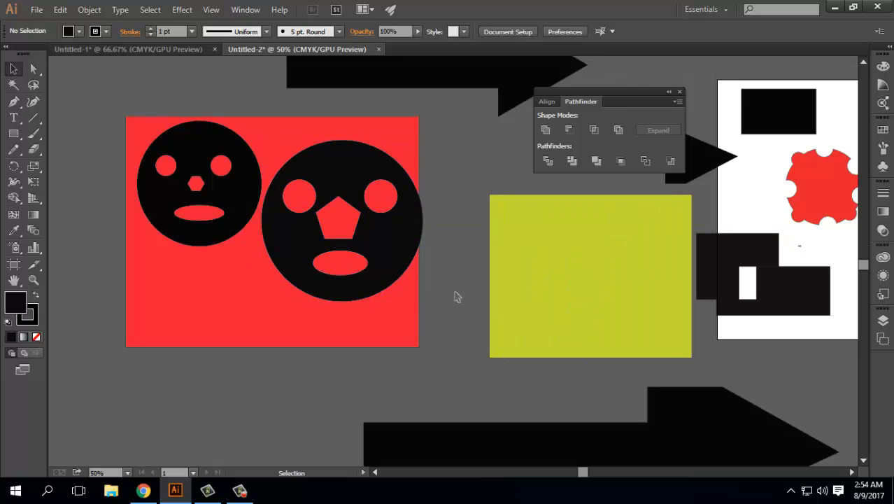
pyautogui.click(212, 145)
pyautogui.moveTo(212, 145); pyautogui.dragTo(648, 224)
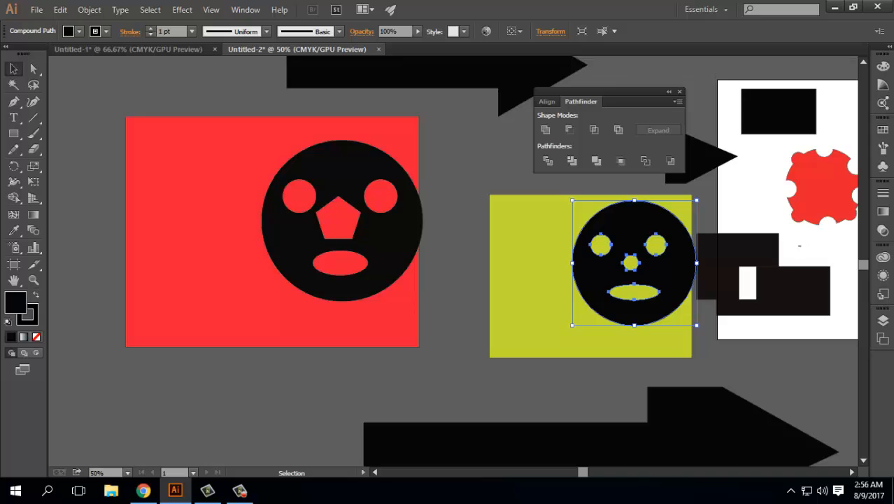
# Step: Switch to Chrome with the Gmail account chooser page
pyautogui.click(144, 491)
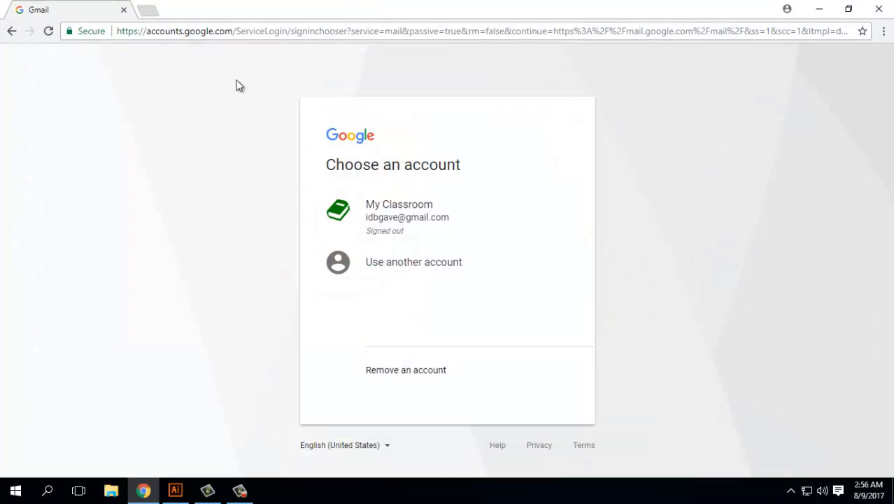
# Step: Open a new browser tab and make its Google search box ready for input
pyautogui.click(148, 11)
pyautogui.click(305, 242)
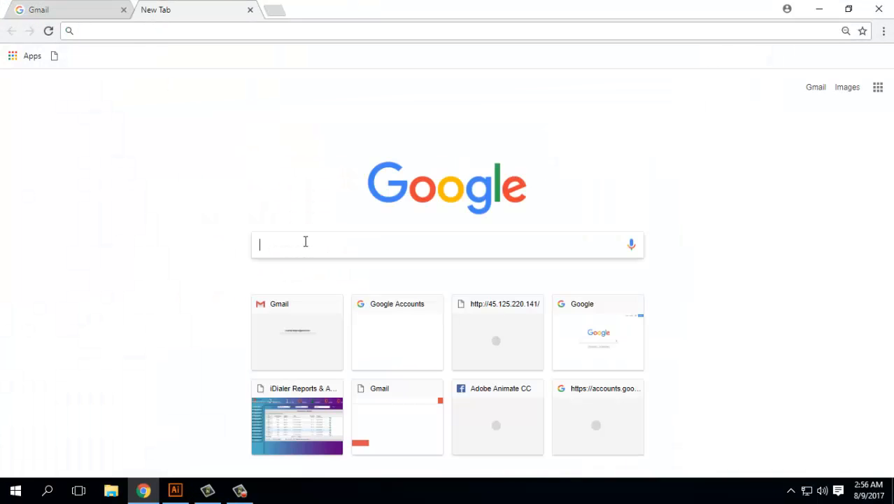
pyautogui.write('Andro')
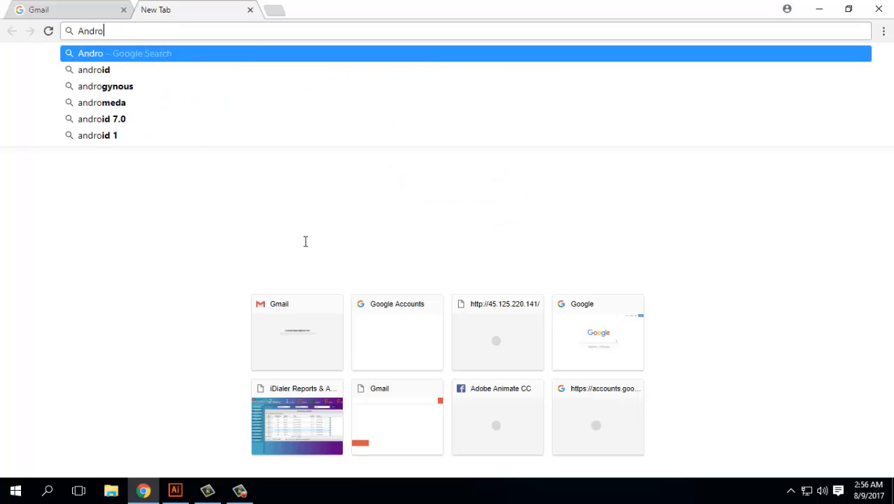
pyautogui.write('id ico')
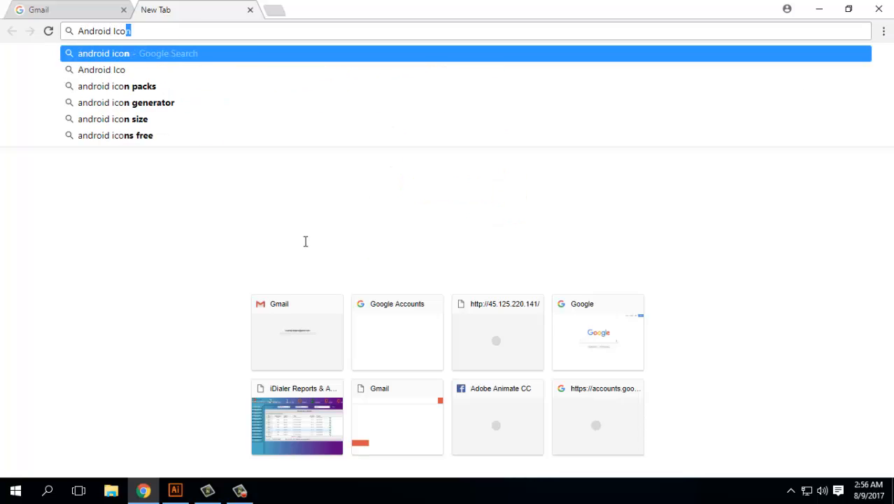
pyautogui.press('BackSpace')
pyautogui.press('BackSpace')
pyautogui.press('BackSpace')
pyautogui.press('BackSpace')
pyautogui.press('BackSpace')
pyautogui.press('BackSpace')
pyautogui.press('BackSpace')
pyautogui.press('BackSpace')
pyautogui.press('BackSpace')
pyautogui.press('BackSpace')
pyautogui.press('BackSpace')
# Step: Search Google for "Mobile Icon"
pyautogui.write('Mob')
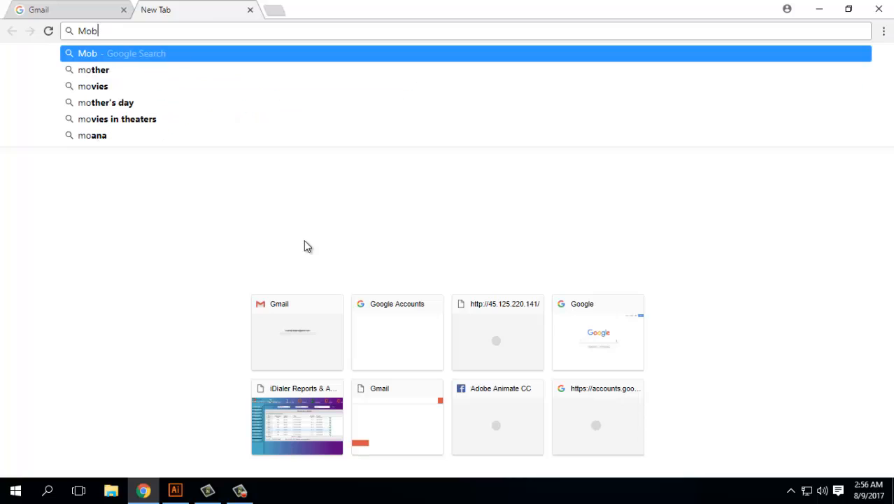
pyautogui.write('ile Icon')
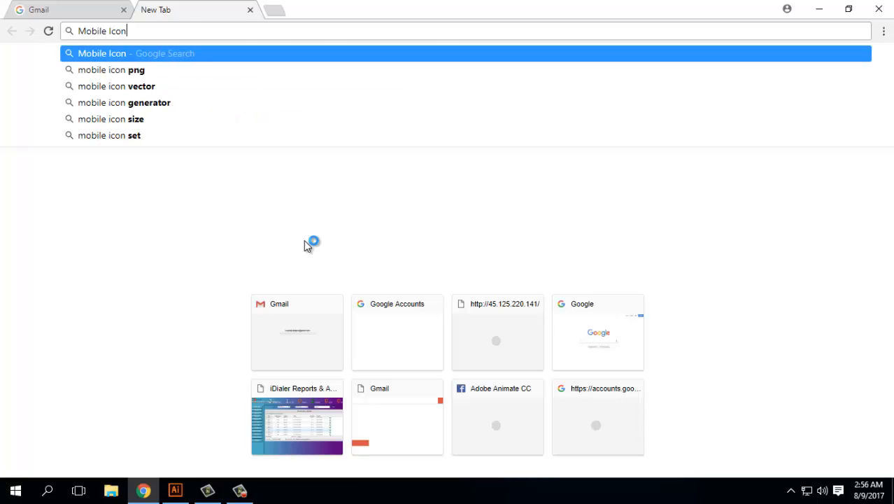
pyautogui.press('Return')
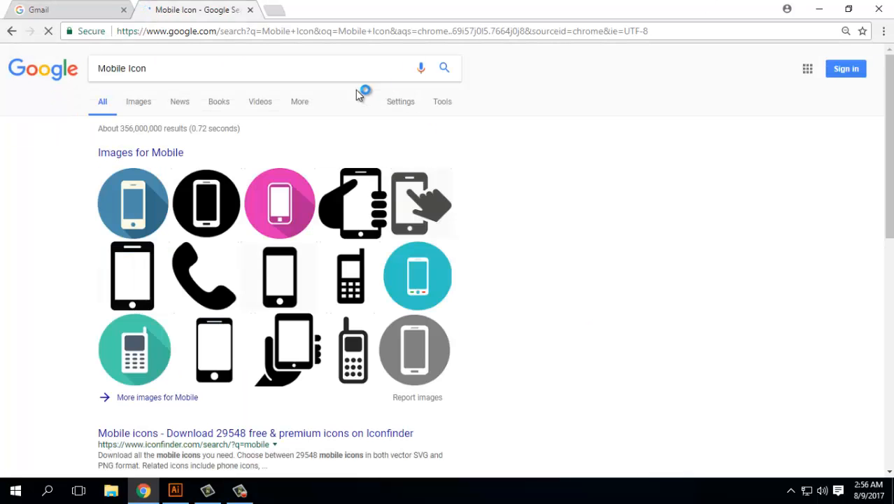
# Step: Open the larger preview of the white-on-grey round mobile icon from the image results
pyautogui.scroll(-3, 345, 246)
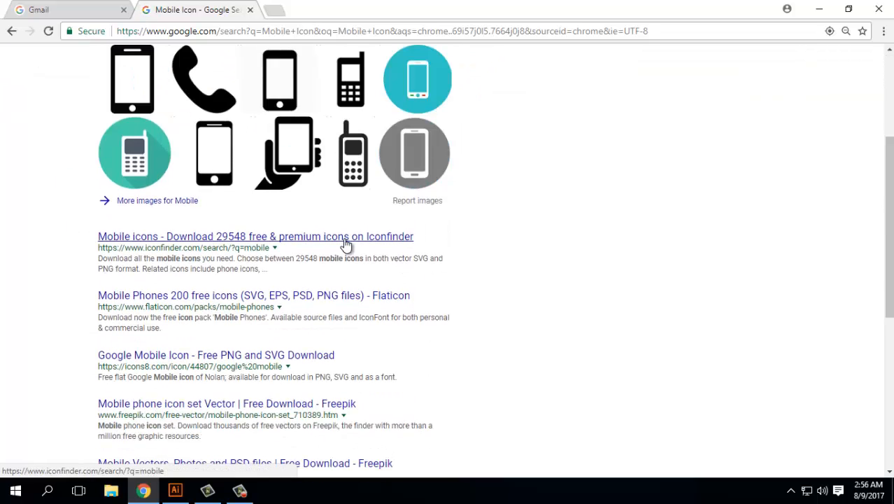
pyautogui.scroll(2, 422, 287)
pyautogui.click(421, 287)
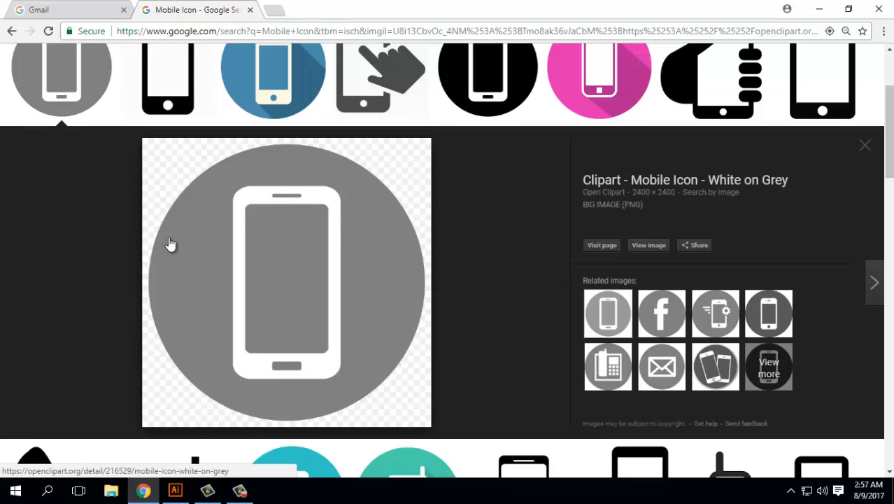
# Step: Browse the mobile icon image results for examples of simple flat phone shapes
pyautogui.scroll(-3, 514, 264)
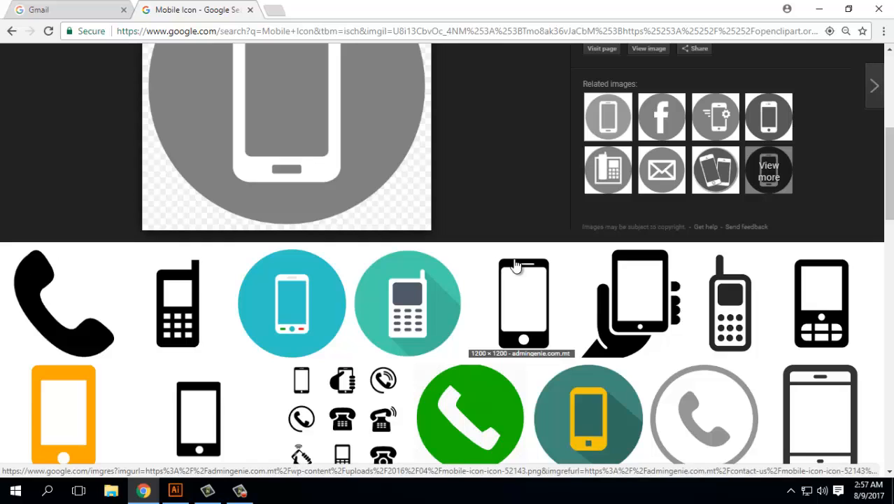
pyautogui.scroll(-1, 344, 249)
pyautogui.scroll(-3, 246, 266)
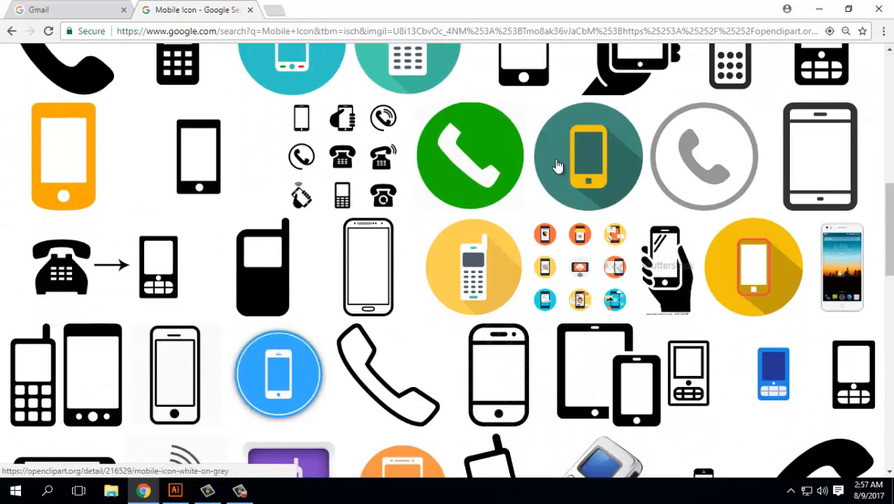
pyautogui.scroll(-5, 247, 242)
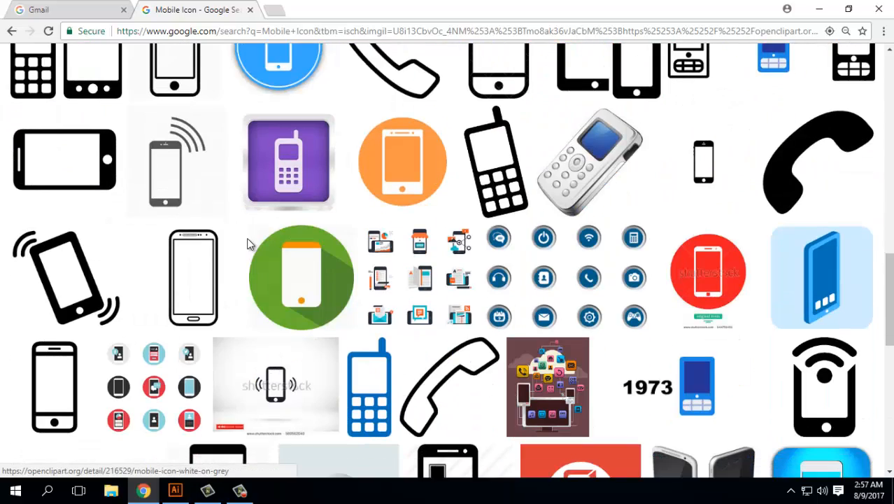
pyautogui.scroll(-4, 252, 245)
pyautogui.scroll(17, 253, 247)
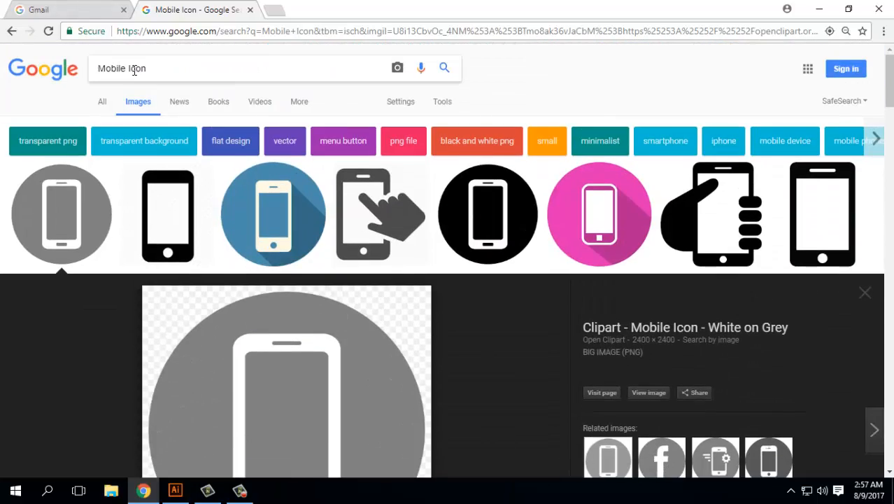
# Step: Change the image search to "Raadio Icon" and run it
pyautogui.doubleClick(111, 68)
pyautogui.press('BackSpace')
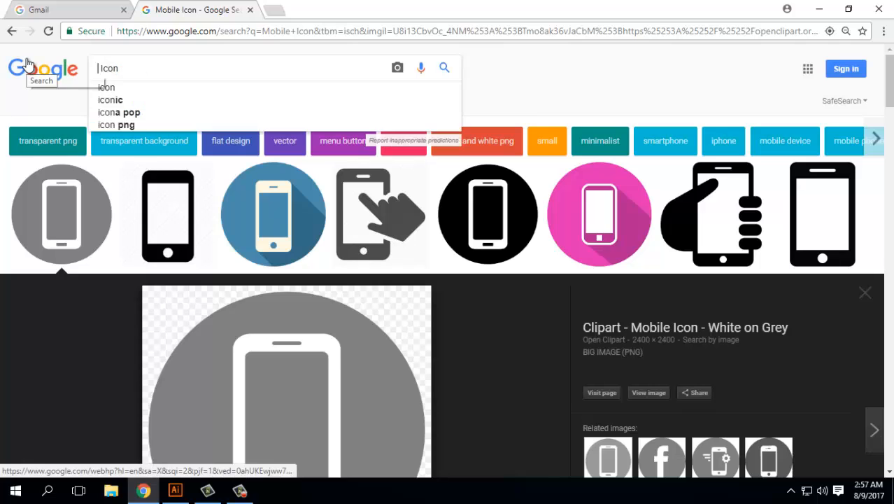
pyautogui.write('Raadio')
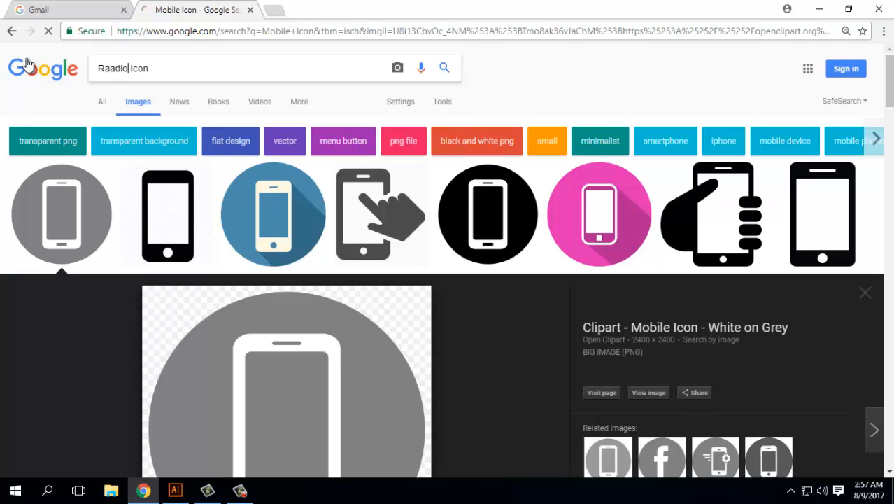
pyautogui.press('Return')
# Step: Preview the outlined radio icon from the results, followed by the solid black radio icon beside it
pyautogui.scroll(-3, 364, 294)
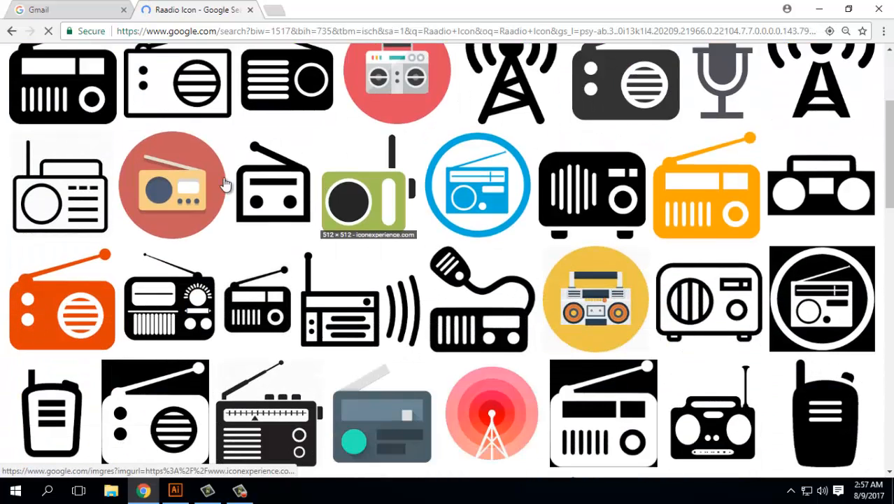
pyautogui.click(171, 85)
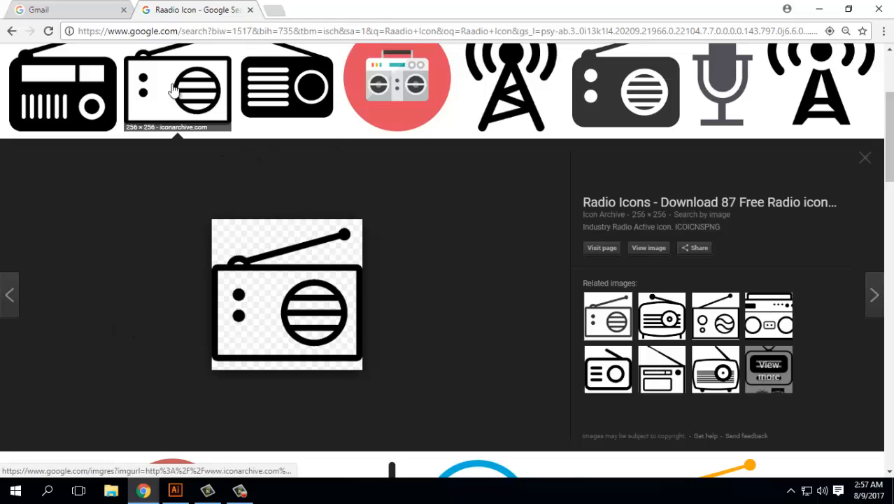
pyautogui.click(77, 104)
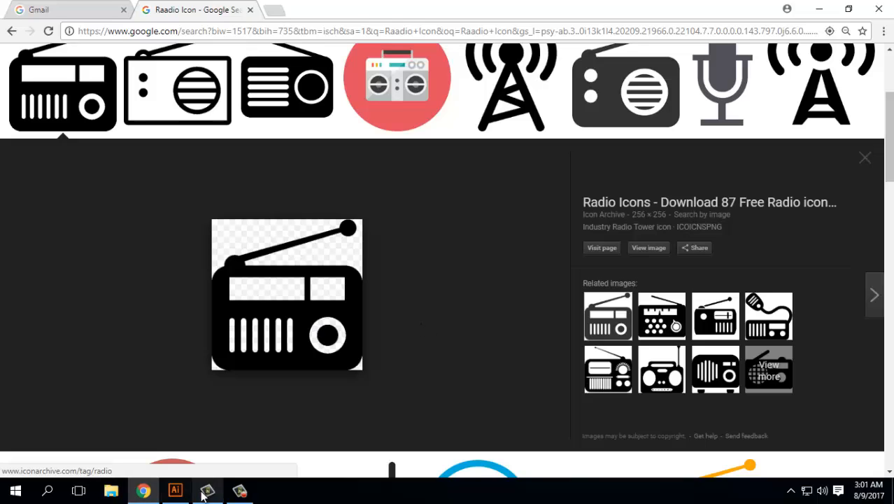
pyautogui.click(234, 494)
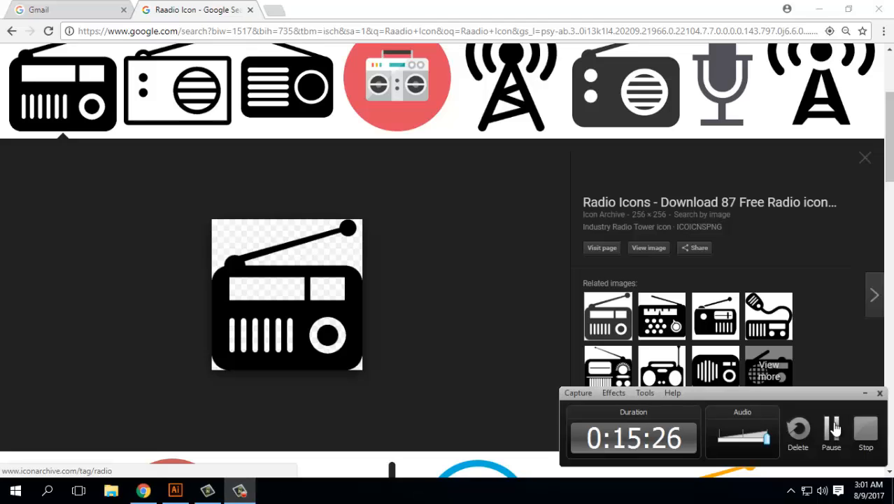
pyautogui.click(832, 428)
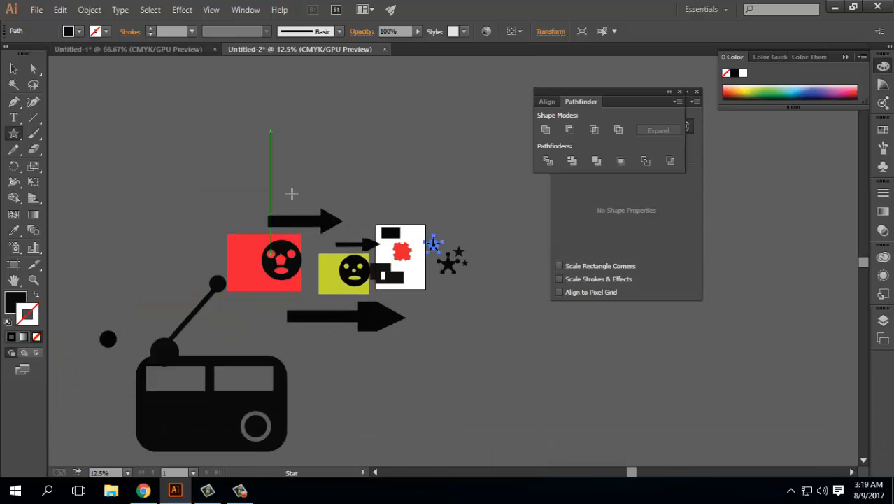
# Step: Delete all the artwork in the Untitled-2 document, including the radio, faces, arrows and stars
pyautogui.scroll(2, 329, 210)
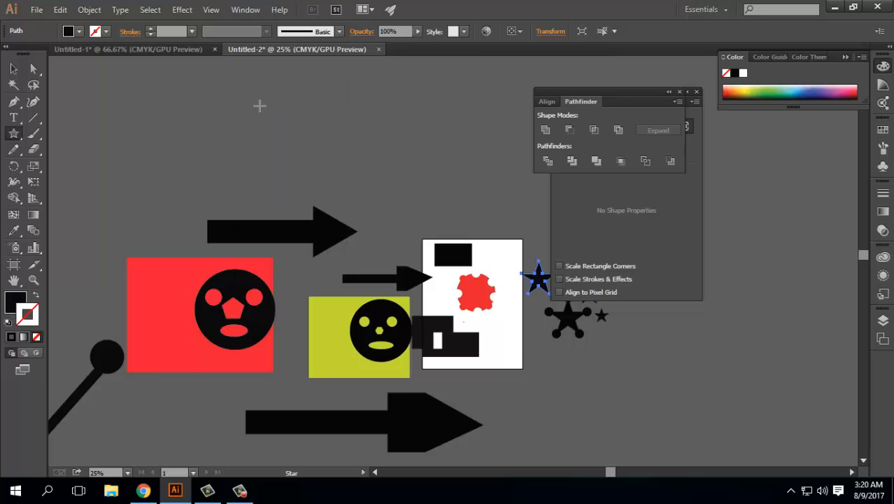
pyautogui.moveTo(220, 126); pyautogui.dragTo(67, 142)
pyautogui.moveTo(380, 216); pyautogui.dragTo(65, 117)
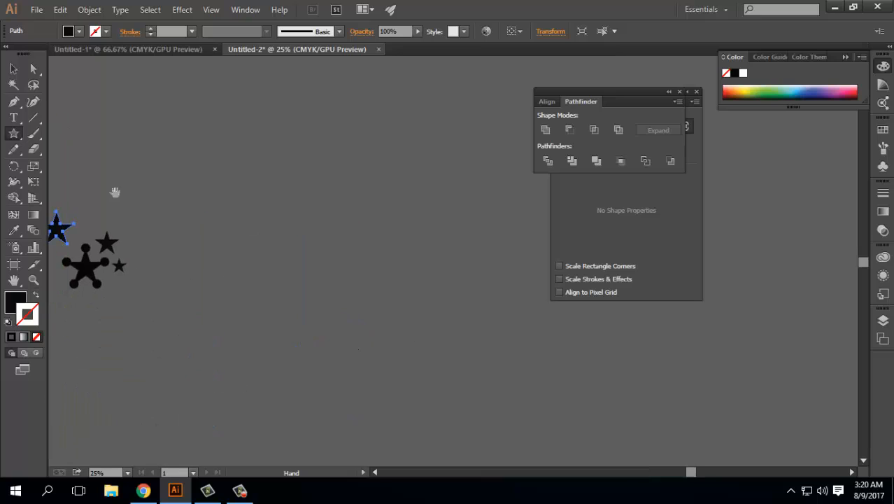
pyautogui.moveTo(200, 255); pyautogui.dragTo(665, 253)
pyautogui.scroll(-3, 420, 159)
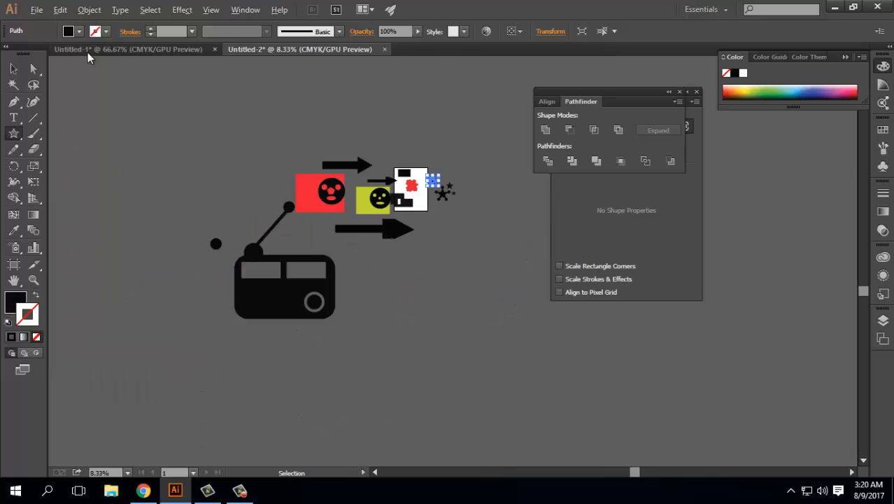
pyautogui.click(13, 69)
pyautogui.moveTo(143, 93); pyautogui.dragTo(534, 373)
pyautogui.press('Delete')
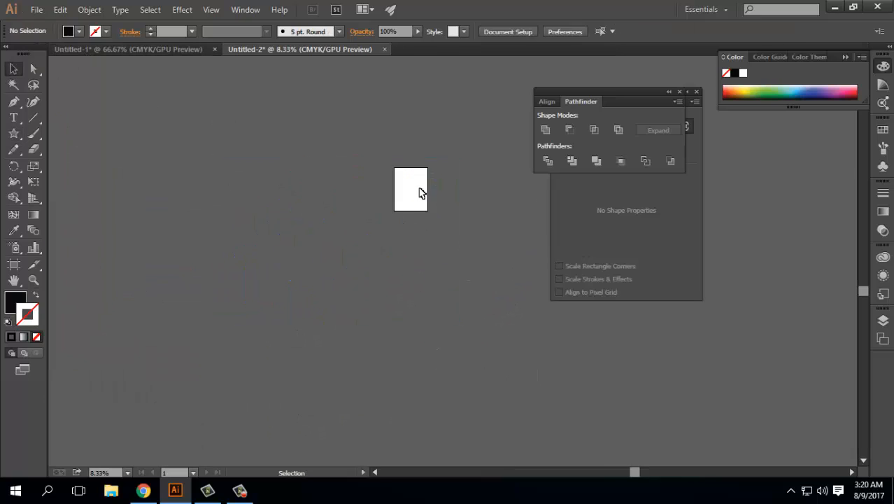
# Step: Draw an ellipse over the upper half of the artboard, fill it with bright red and deselect it
pyautogui.scroll(4, 422, 190)
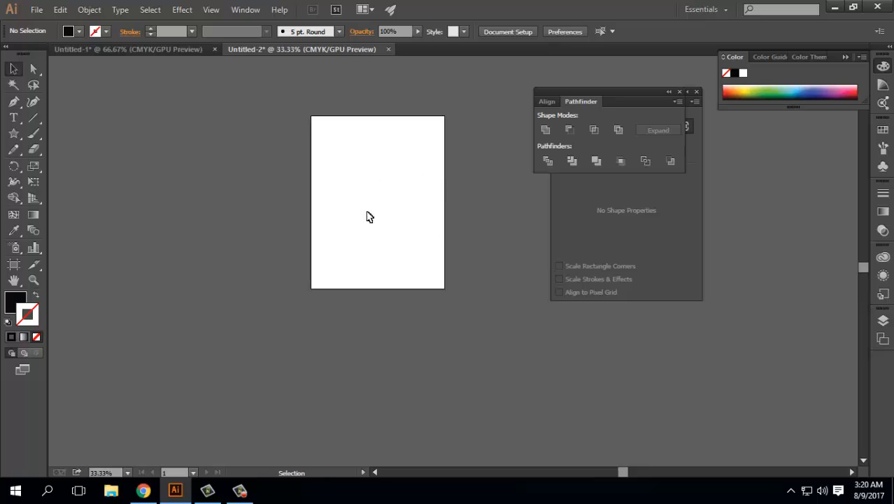
pyautogui.click(13, 133)
pyautogui.click(70, 165)
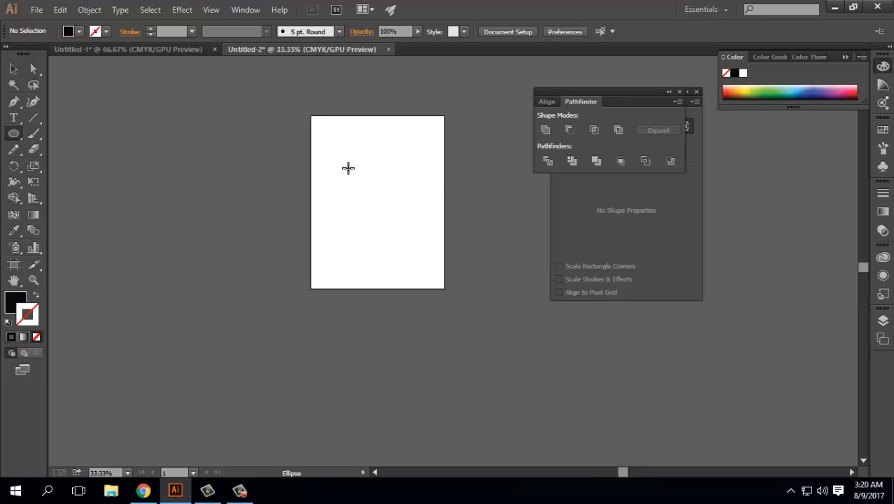
pyautogui.moveTo(328, 143); pyautogui.dragTo(453, 239)
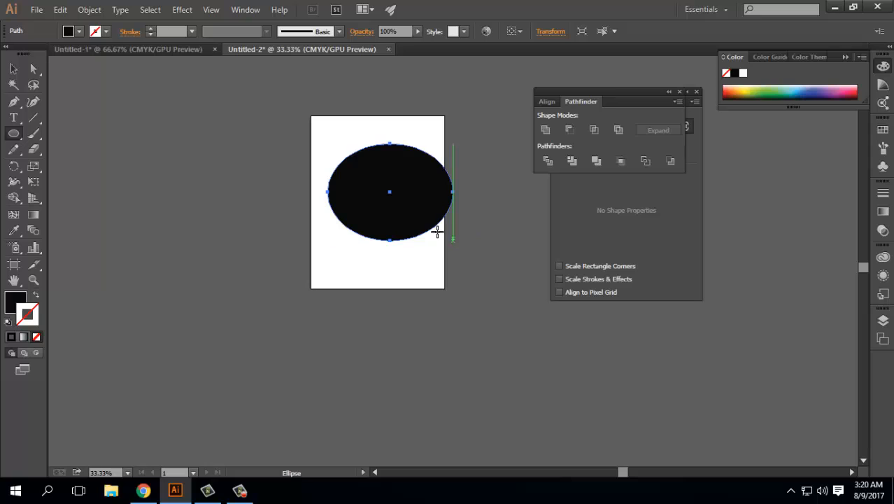
pyautogui.click(14, 69)
pyautogui.doubleClick(15, 300)
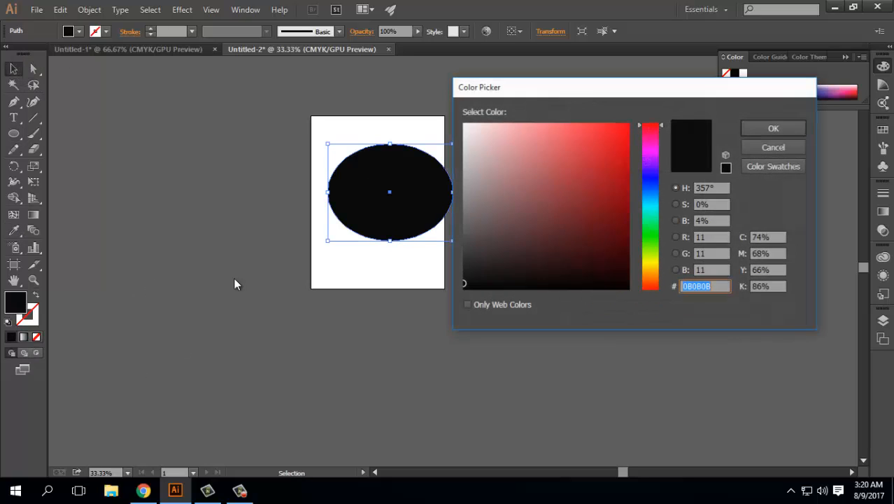
pyautogui.click(608, 133)
pyautogui.click(771, 127)
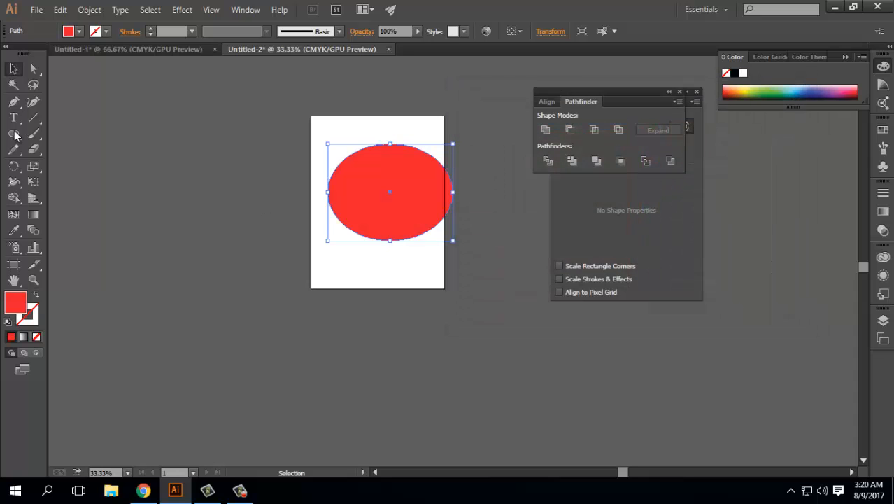
pyautogui.click(198, 239)
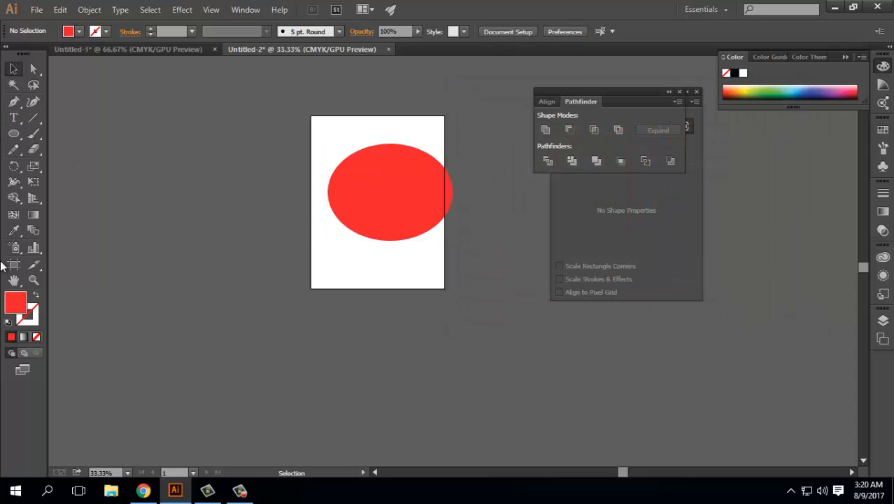
# Step: Set the fill to near-black 0C0B0B and draw a wider ellipse overlapping the lower edge of the red ellipse
pyautogui.doubleClick(15, 308)
pyautogui.click(481, 281)
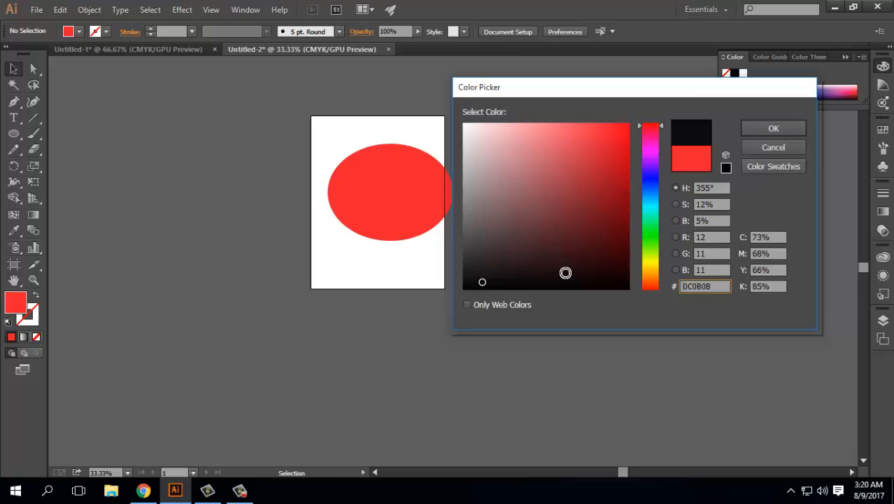
pyautogui.click(772, 128)
pyautogui.click(13, 133)
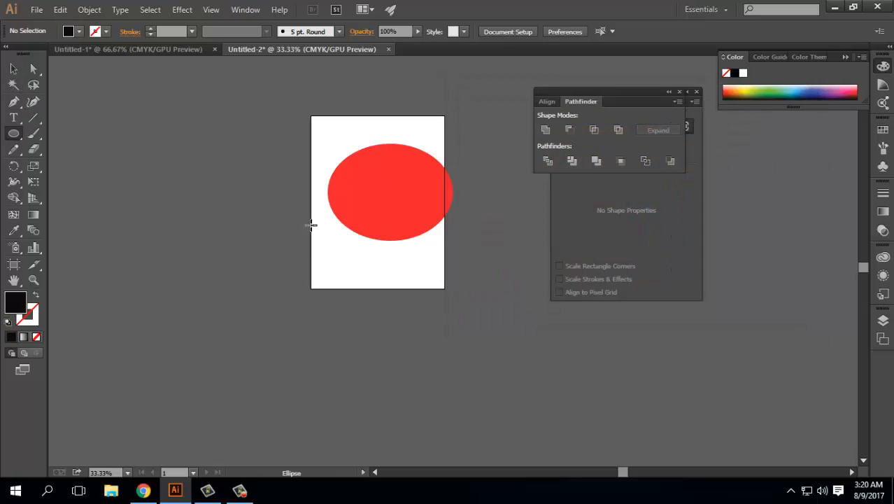
pyautogui.moveTo(309, 224); pyautogui.dragTo(493, 323)
# Step: Move the black ellipse up so it covers the lower half of the red ellipse, and deselect it
pyautogui.press('v')
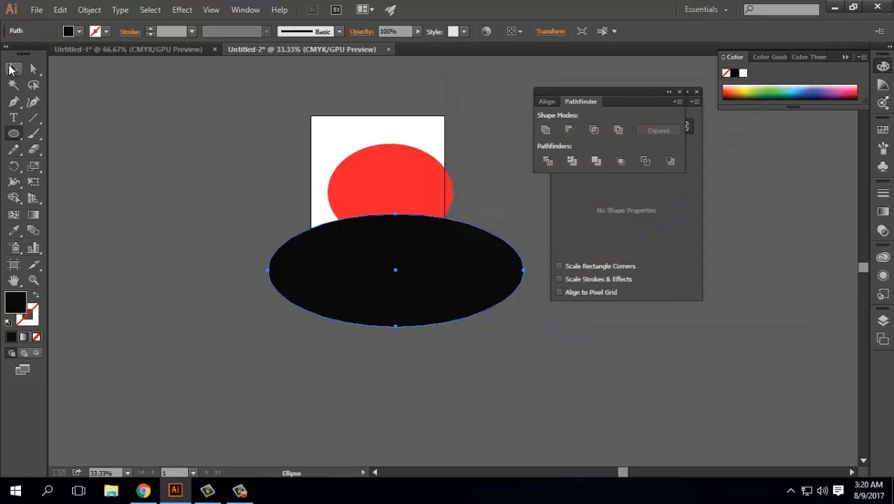
pyautogui.moveTo(384, 291); pyautogui.dragTo(382, 262)
pyautogui.click(443, 401)
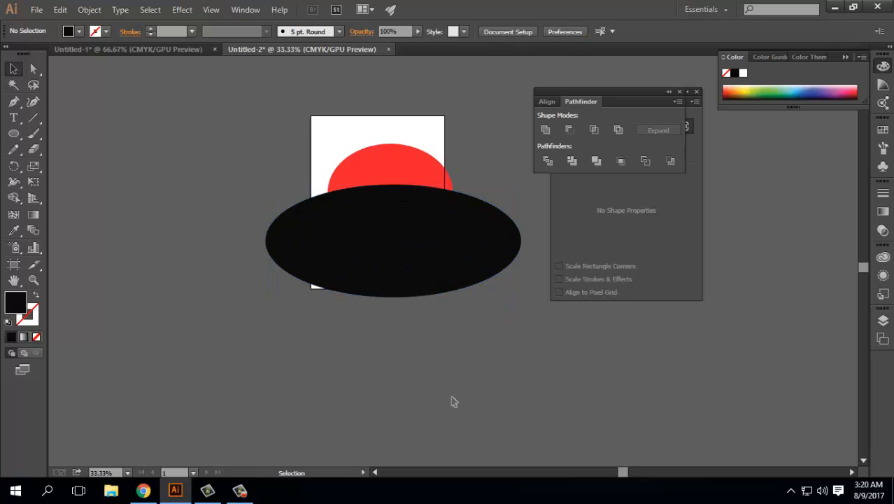
pyautogui.click(384, 264)
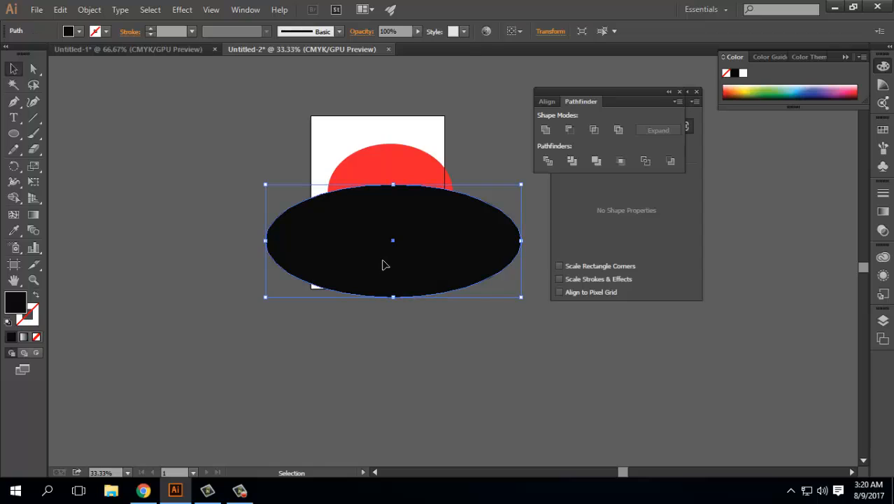
pyautogui.click(422, 404)
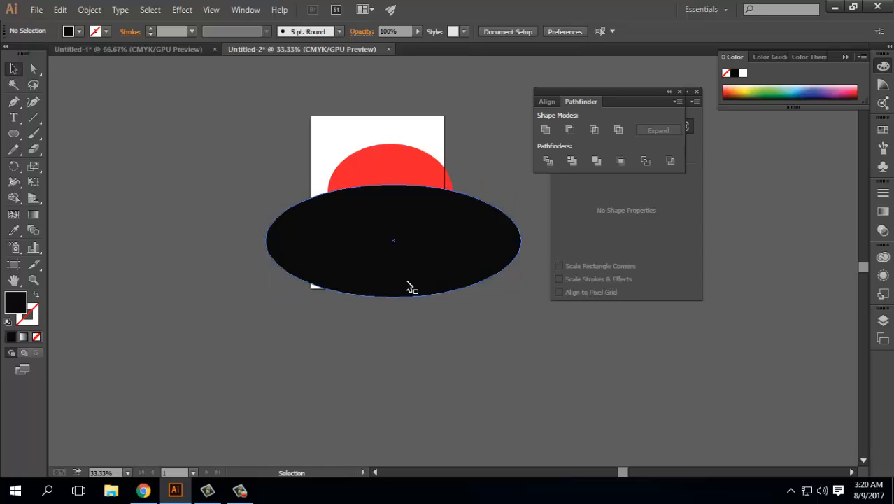
# Step: Set the fill to purple and draw a wider ellipse overlapping the lower half of the black ellipse
pyautogui.click(14, 133)
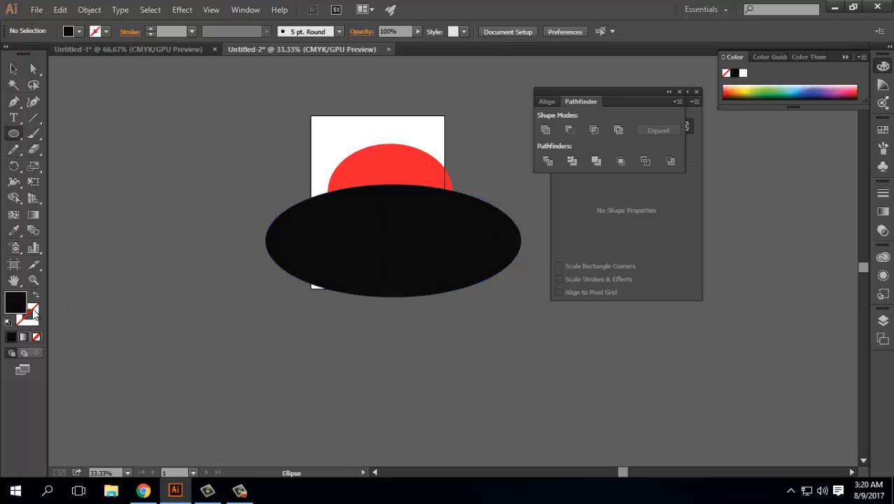
pyautogui.doubleClick(14, 304)
pyautogui.click(650, 158)
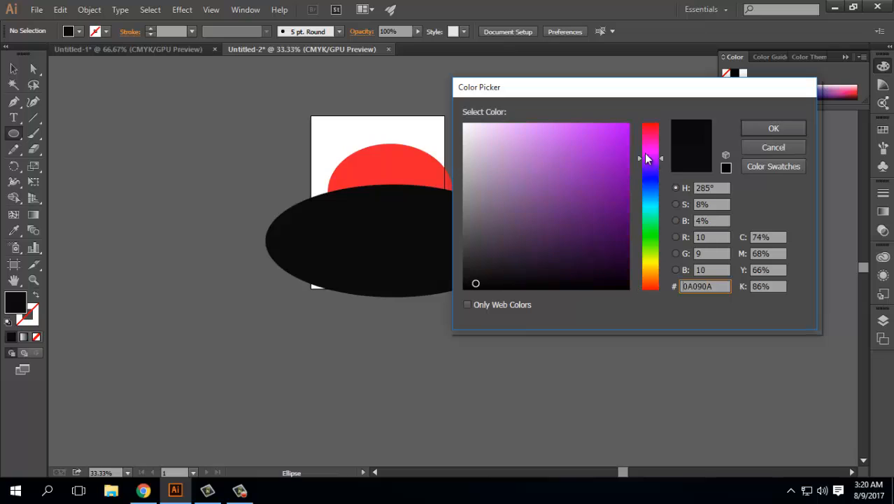
pyautogui.click(622, 138)
pyautogui.click(772, 128)
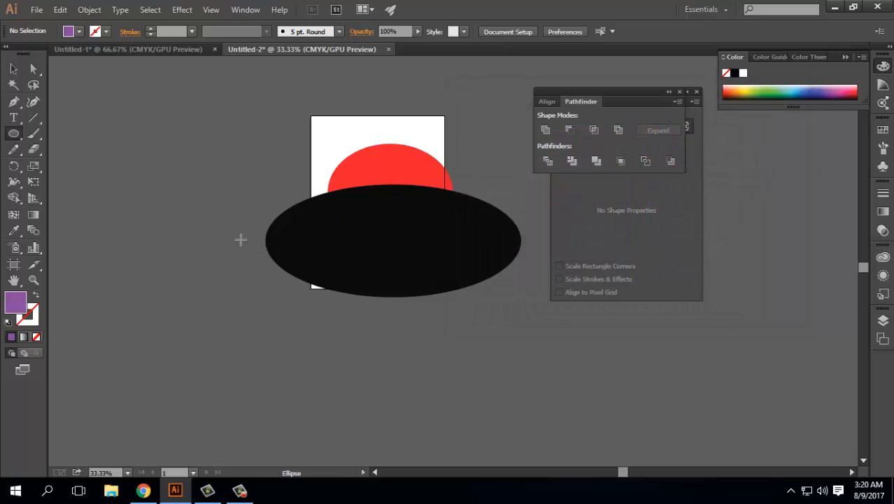
pyautogui.moveTo(239, 235); pyautogui.dragTo(567, 376)
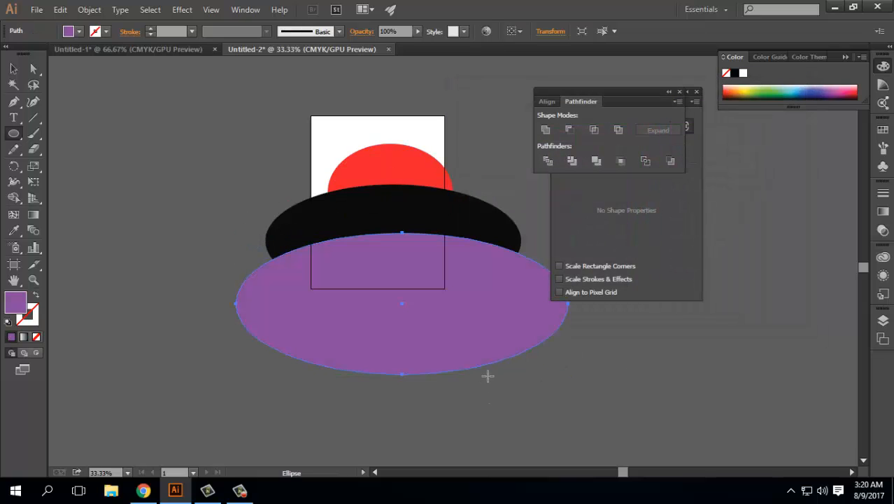
# Step: Delete the purple and black ellipses that overlap the red one
pyautogui.press('v')
pyautogui.press('Delete')
pyautogui.click(401, 280)
pyautogui.press('Delete')
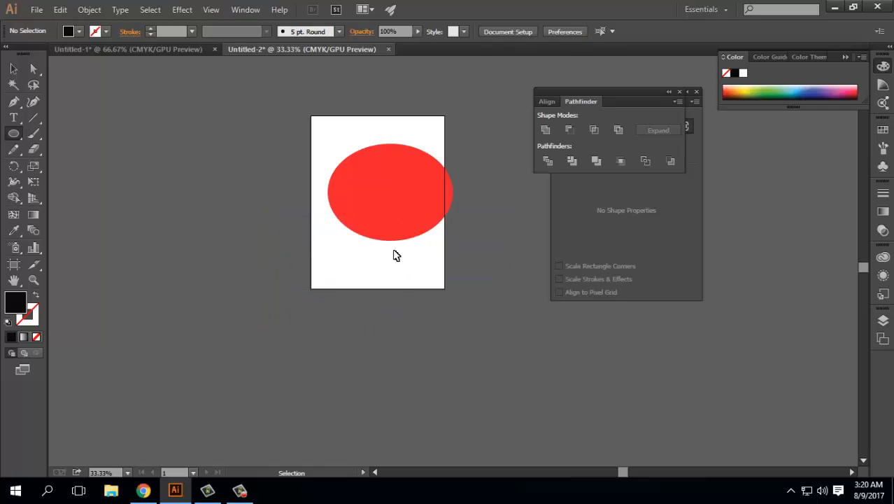
# Step: Switch to Draw Behind mode and draw a near-black ellipse behind the lower half of the red ellipse
pyautogui.press('l')
pyautogui.click(24, 354)
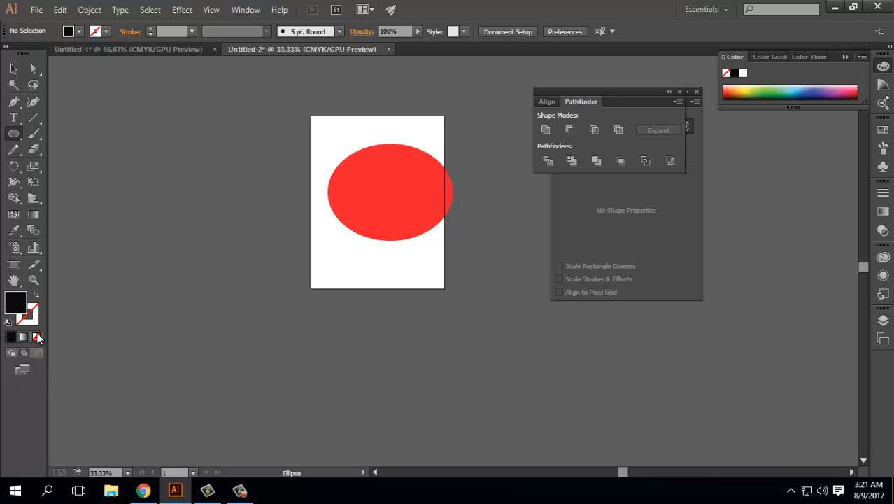
pyautogui.moveTo(320, 189)
pyautogui.mouseDown()
pyautogui.moveTo(443, 268)
pyautogui.moveTo(469, 273)
pyautogui.mouseUp()
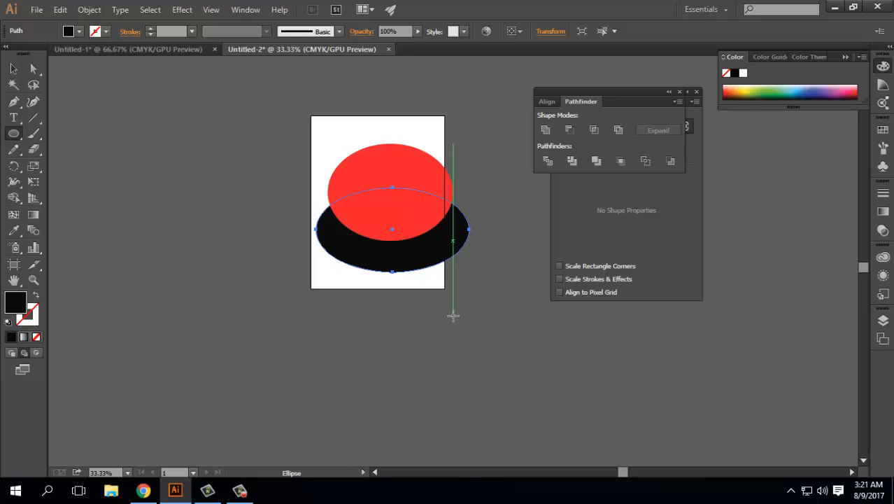
pyautogui.doubleClick(20, 304)
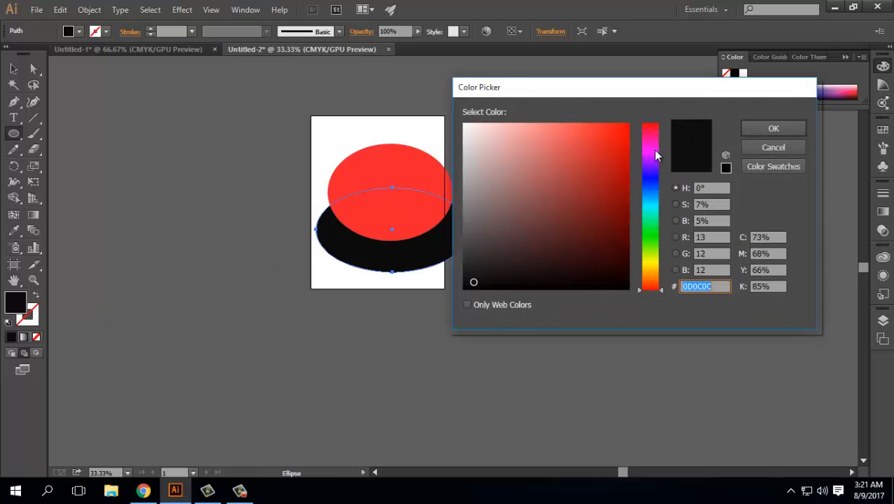
pyautogui.click(653, 181)
pyautogui.click(622, 132)
pyautogui.click(773, 128)
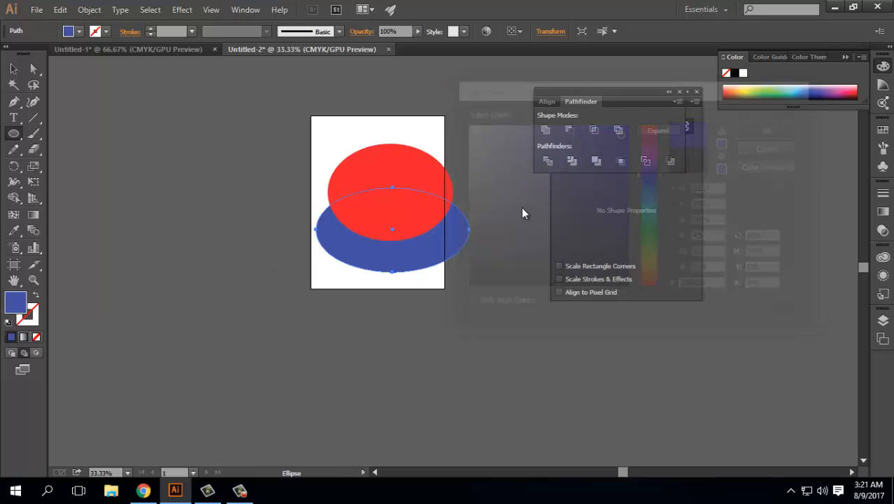
pyautogui.hotkey('ctrl', 'z')
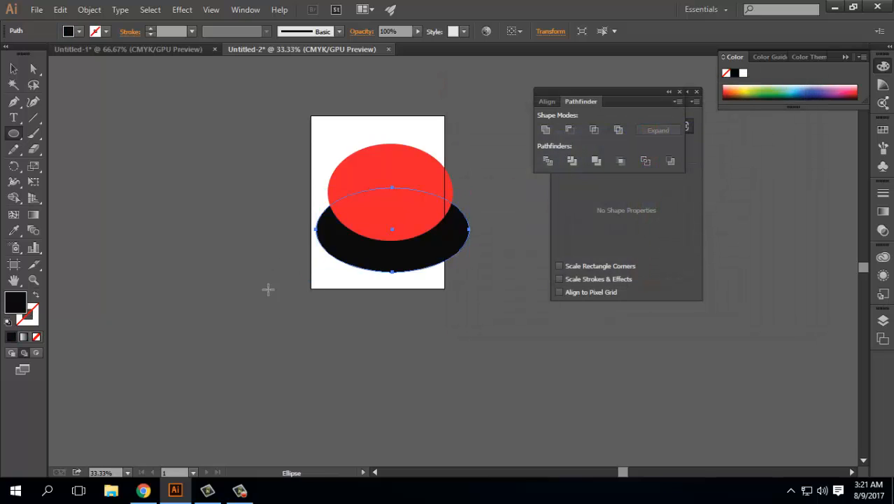
# Step: With nothing selected, set the fill to blue, draw a wider ellipse behind the lower half of the black one, and deselect it
pyautogui.click(16, 70)
pyautogui.click(84, 189)
pyautogui.doubleClick(14, 302)
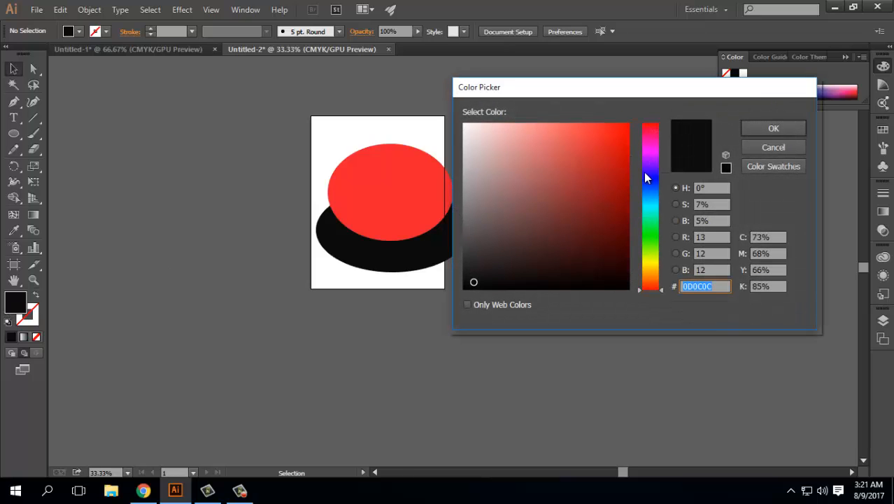
pyautogui.click(646, 179)
pyautogui.click(606, 129)
pyautogui.click(773, 128)
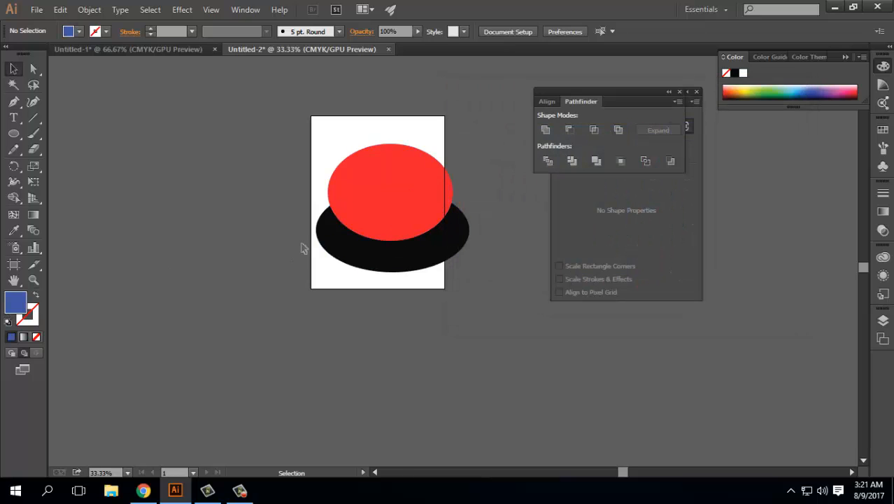
pyautogui.click(13, 134)
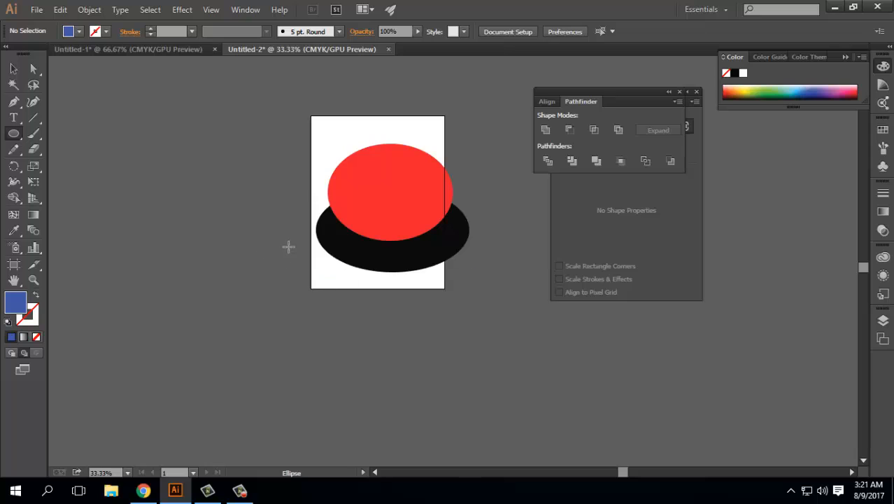
pyautogui.moveTo(296, 238); pyautogui.dragTo(499, 316)
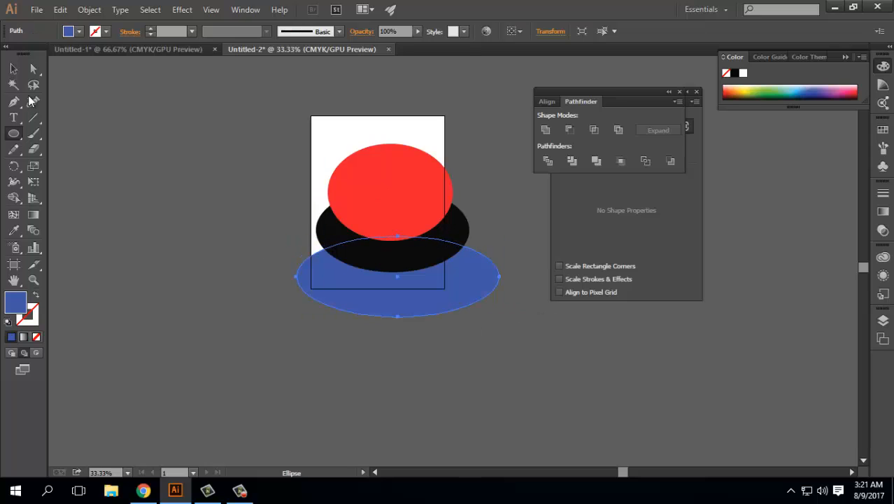
pyautogui.click(14, 68)
pyautogui.click(178, 194)
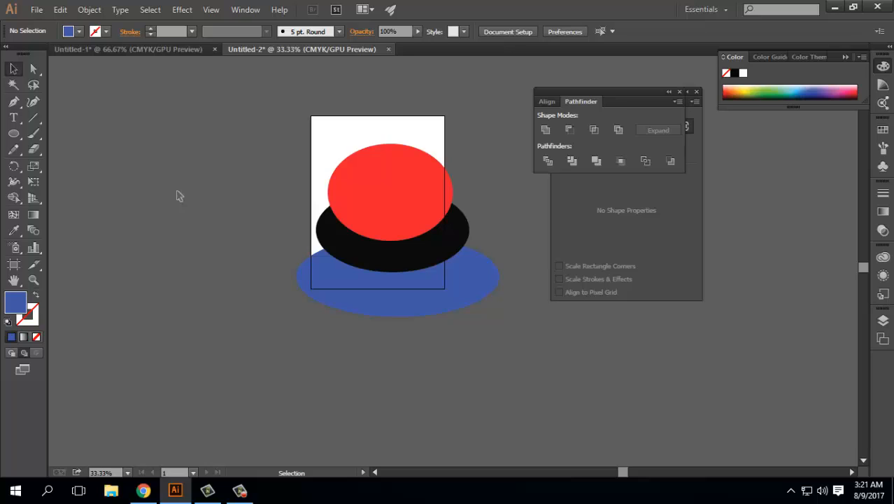
# Step: Delete the black and blue ellipses lying behind the red one
pyautogui.click(406, 292)
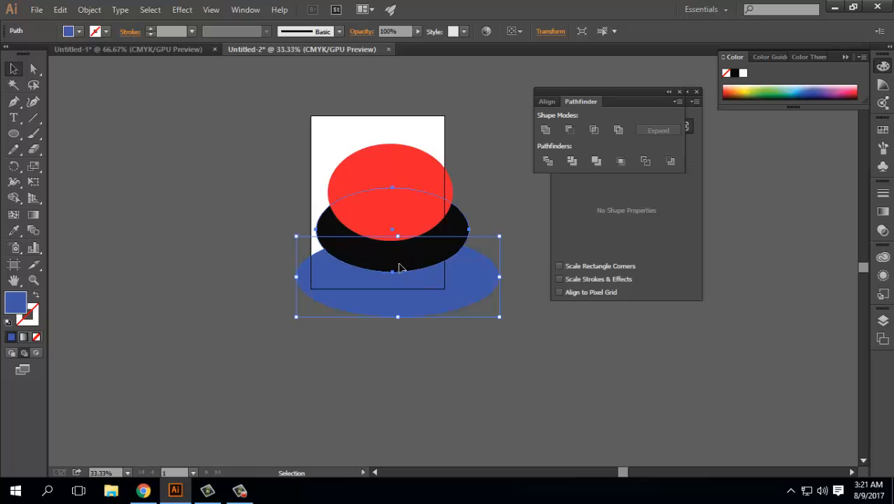
pyautogui.click(400, 268)
pyautogui.press('Delete')
pyautogui.click(413, 286)
pyautogui.press('Delete')
# Step: Select the red ellipse and switch to Draw Inside mode
pyautogui.click(425, 165)
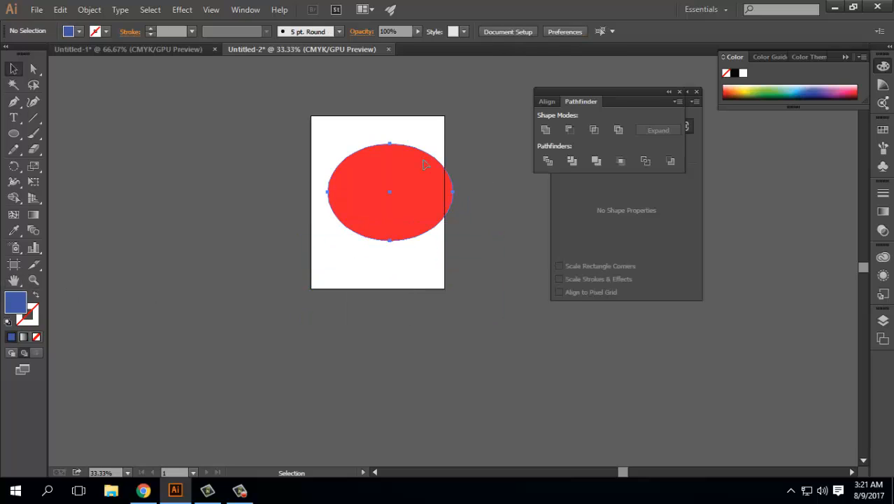
pyautogui.click(425, 164)
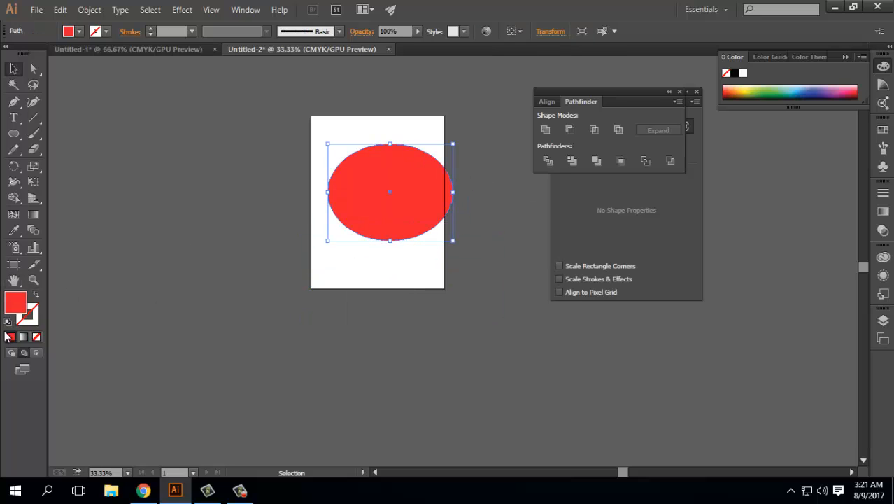
pyautogui.click(38, 353)
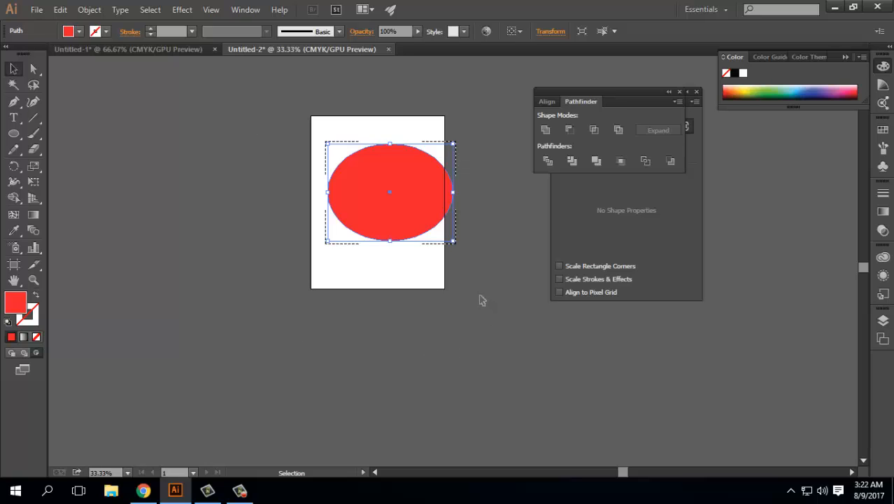
pyautogui.click(14, 133)
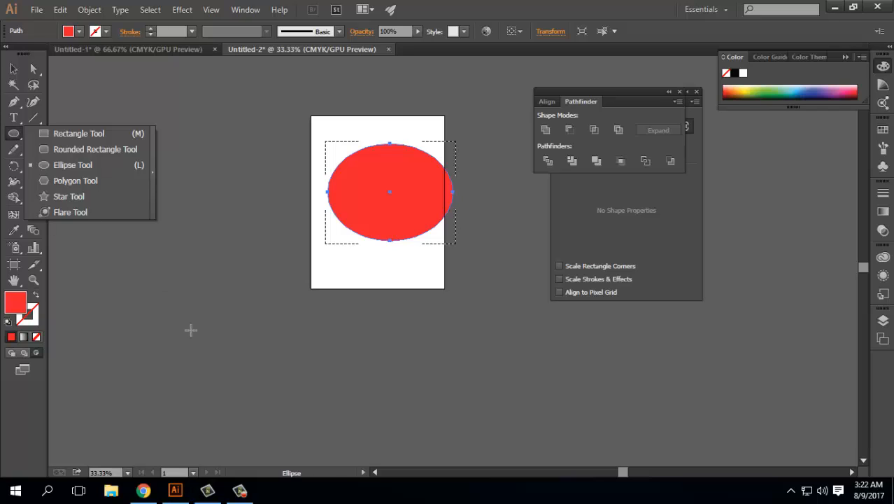
pyautogui.doubleClick(16, 302)
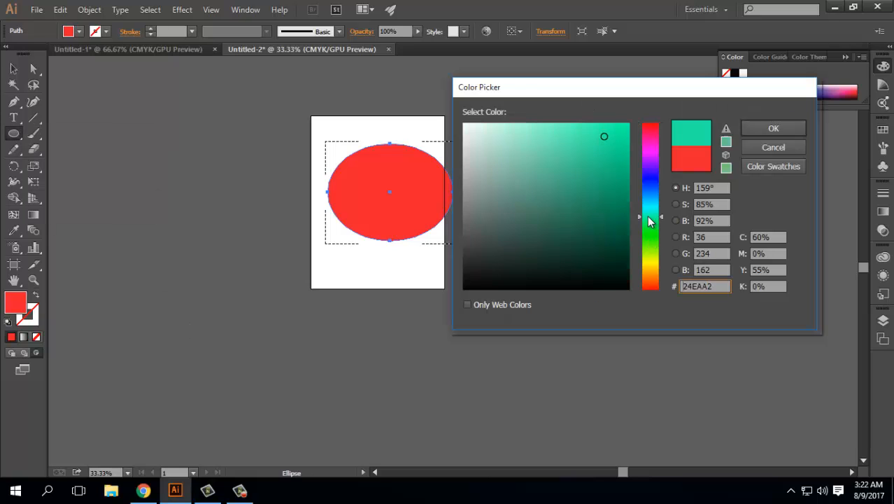
pyautogui.click(599, 156)
pyautogui.click(788, 123)
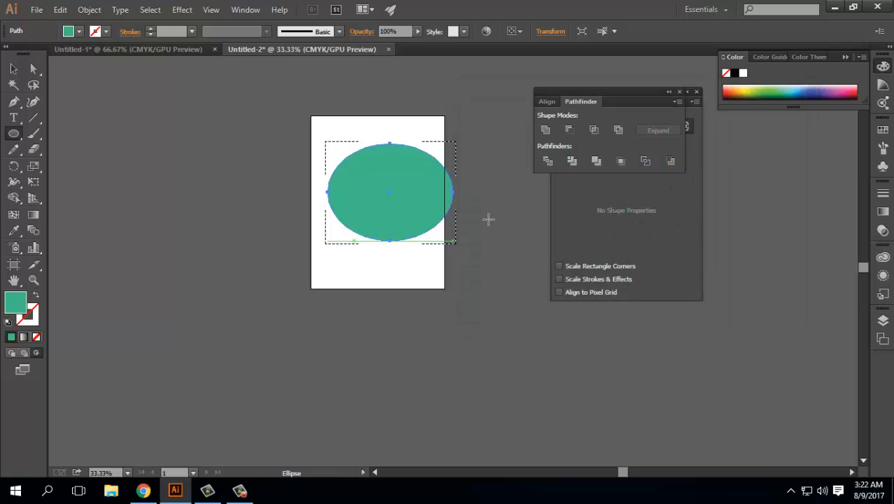
pyautogui.hotkey('ctrl', 'z')
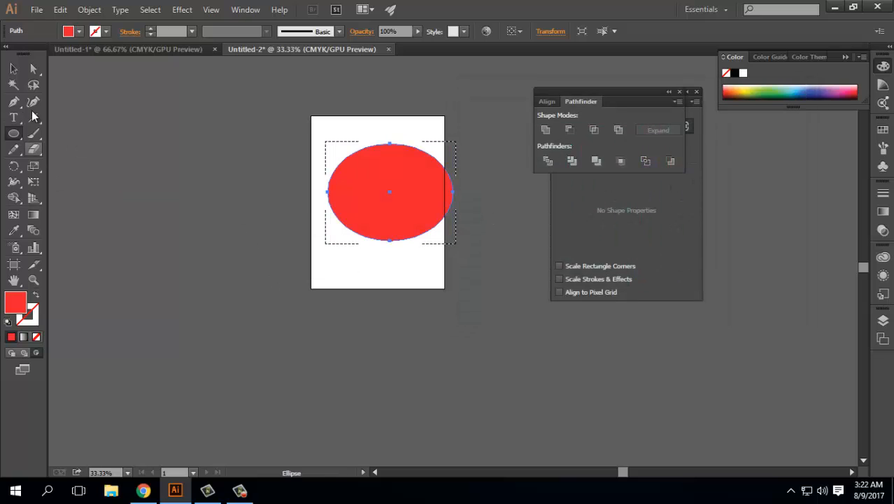
pyautogui.click(184, 225)
pyautogui.click(481, 268)
pyautogui.press('v')
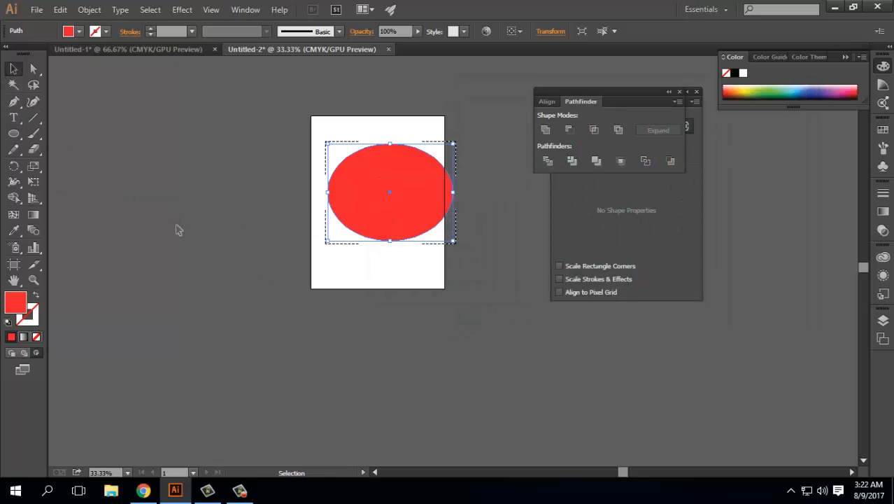
# Step: Deselect the red ellipse, set the fill to blue 2F42F4, and draw an ellipse inside its lower half
pyautogui.click(176, 228)
pyautogui.doubleClick(16, 301)
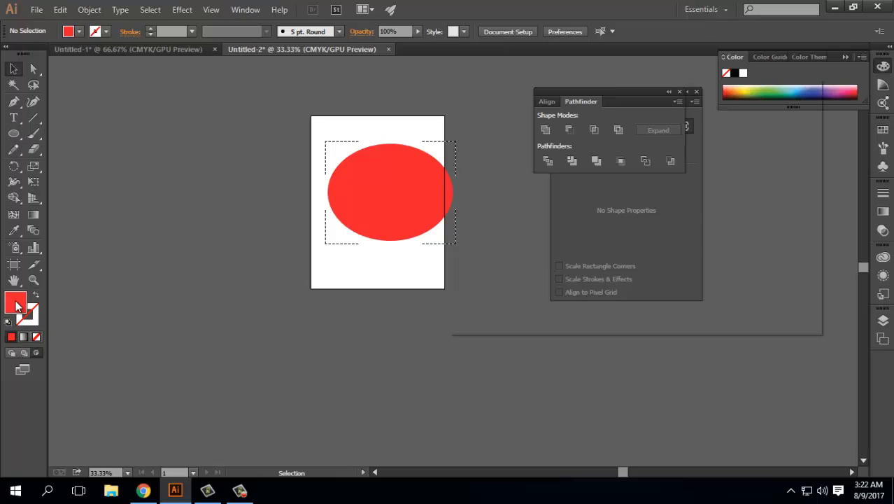
pyautogui.click(769, 129)
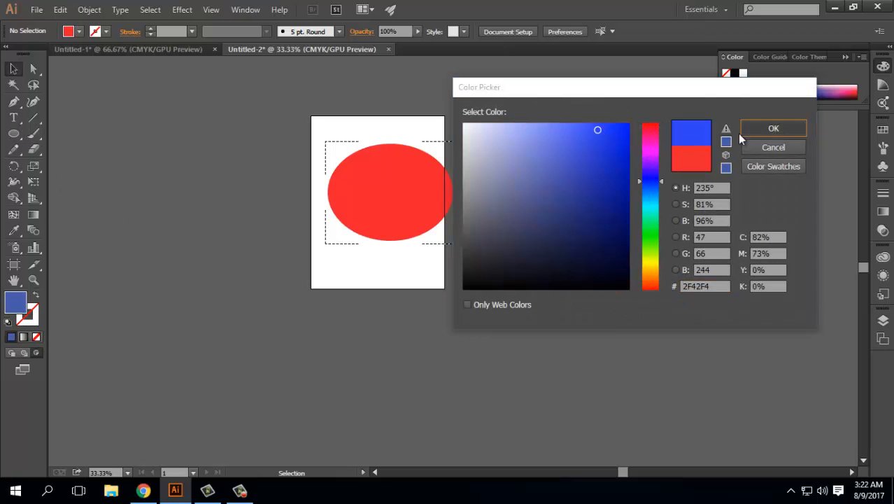
pyautogui.click(14, 134)
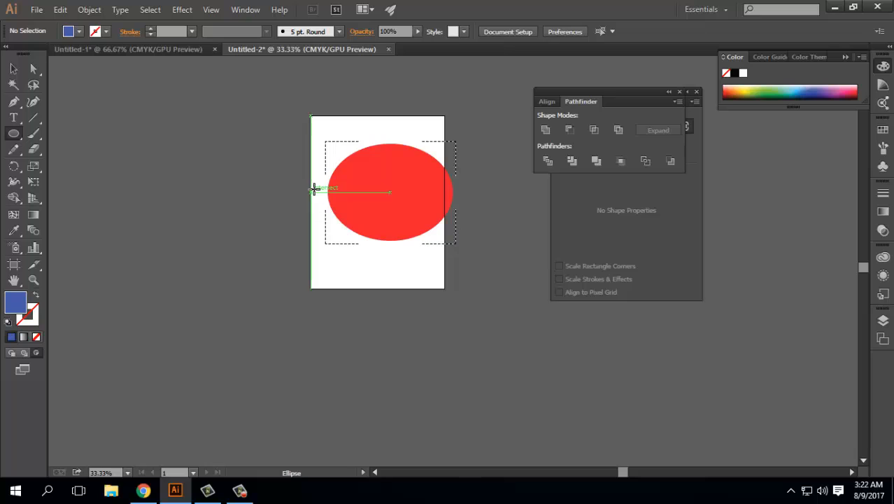
pyautogui.moveTo(316, 186); pyautogui.dragTo(478, 288)
pyautogui.click(14, 69)
pyautogui.click(157, 219)
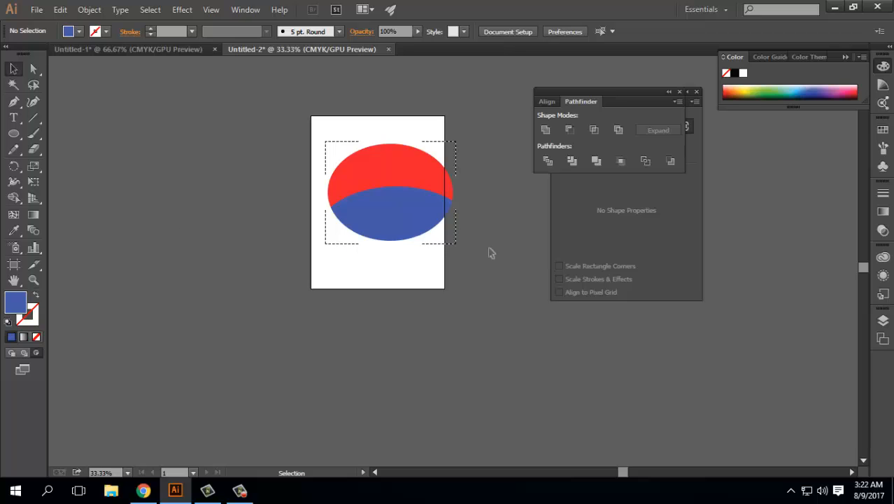
# Step: Try moving the clipped ellipse group and isolating its contents, and undo back to the plain red ellipse
pyautogui.click(428, 212)
pyautogui.click(448, 266)
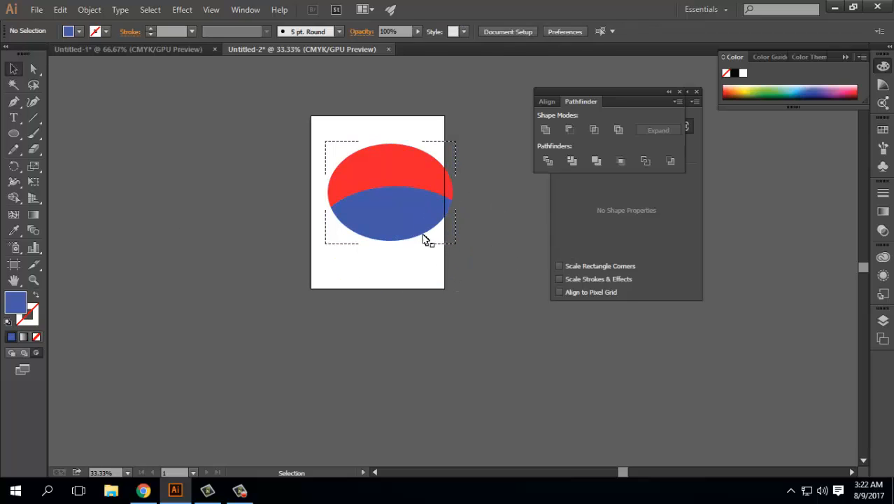
pyautogui.click(426, 236)
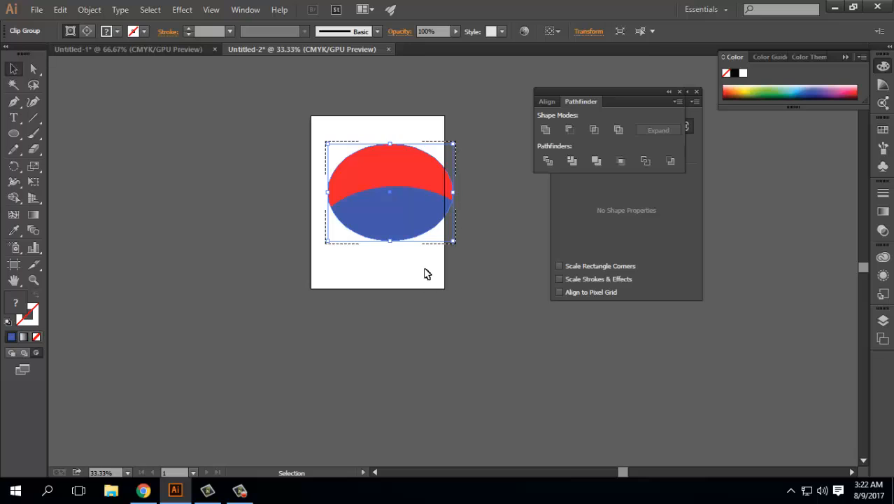
pyautogui.moveTo(406, 221)
pyautogui.mouseDown()
pyautogui.moveTo(381, 217)
pyautogui.moveTo(403, 279)
pyautogui.moveTo(396, 217)
pyautogui.mouseUp()
pyautogui.doubleClick(397, 219)
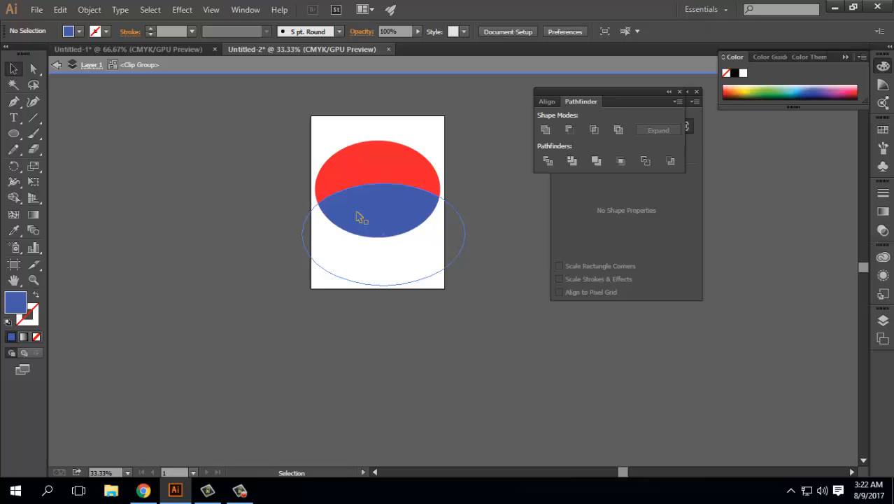
pyautogui.hotkey('ctrl', 'z')
pyautogui.hotkey('ctrl', 'z')
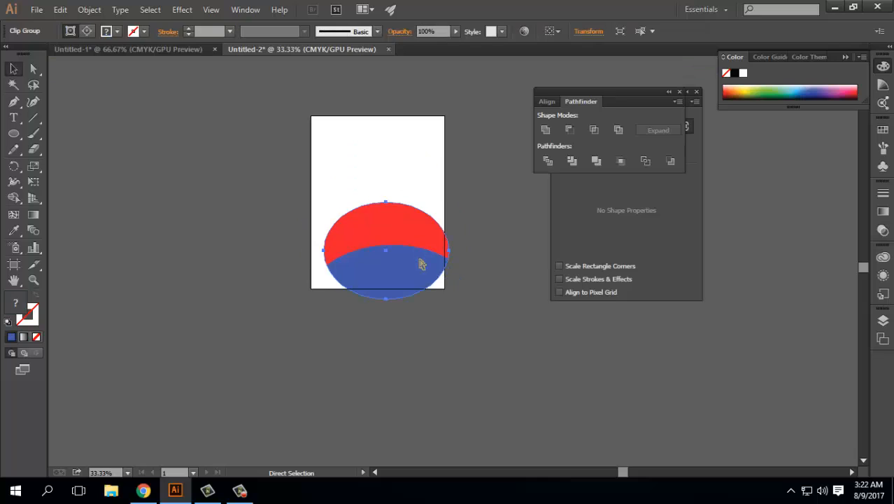
# Step: Move the red ellipse left to the artboard's edge, switch to Draw Inside mode, and deselect the ellipse
pyautogui.moveTo(409, 181); pyautogui.dragTo(392, 181)
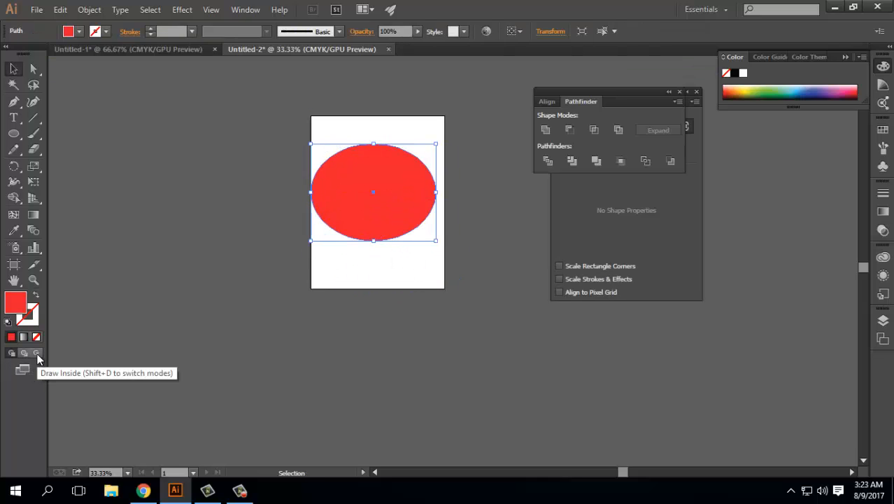
pyautogui.click(38, 354)
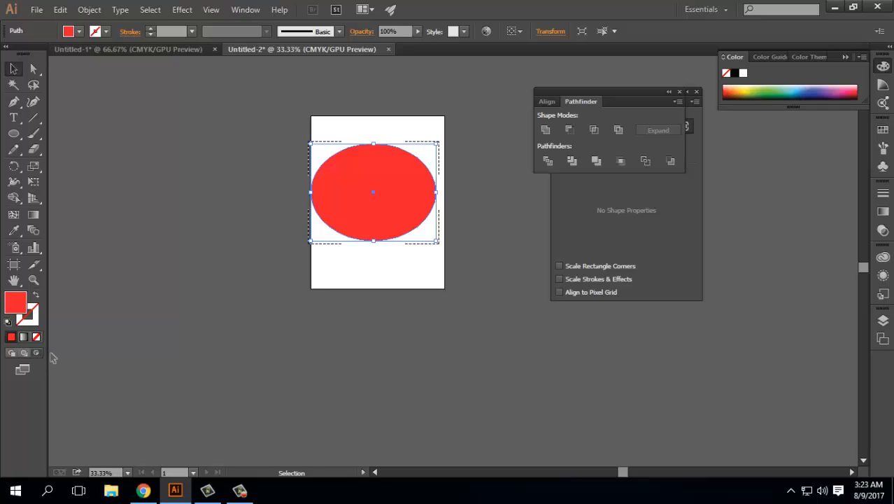
pyautogui.click(124, 206)
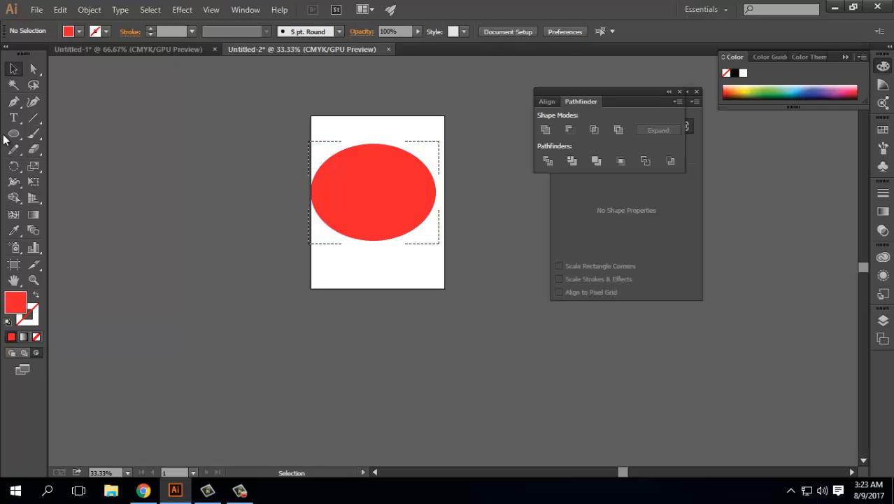
# Step: Set the fill to dark grey 2D2929 and draw a large ellipse inside the red ellipse's lower half with the Ellipse tool
pyautogui.click(12, 136)
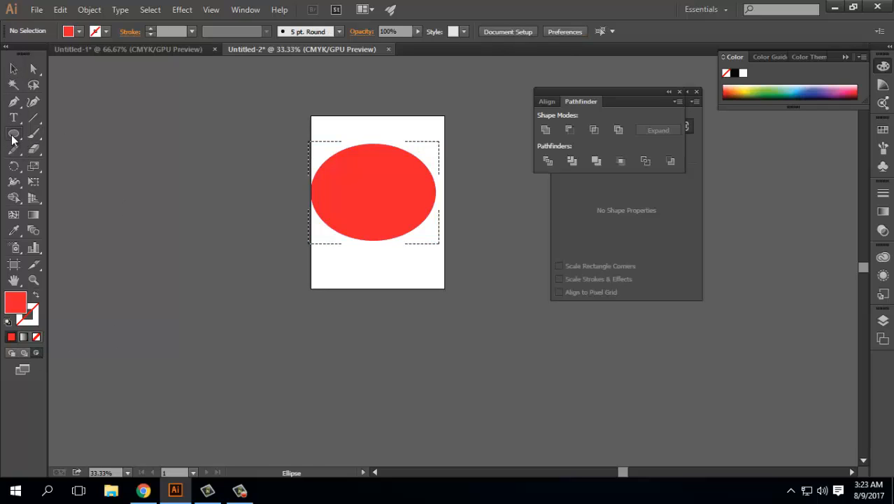
pyautogui.doubleClick(15, 301)
pyautogui.click(475, 259)
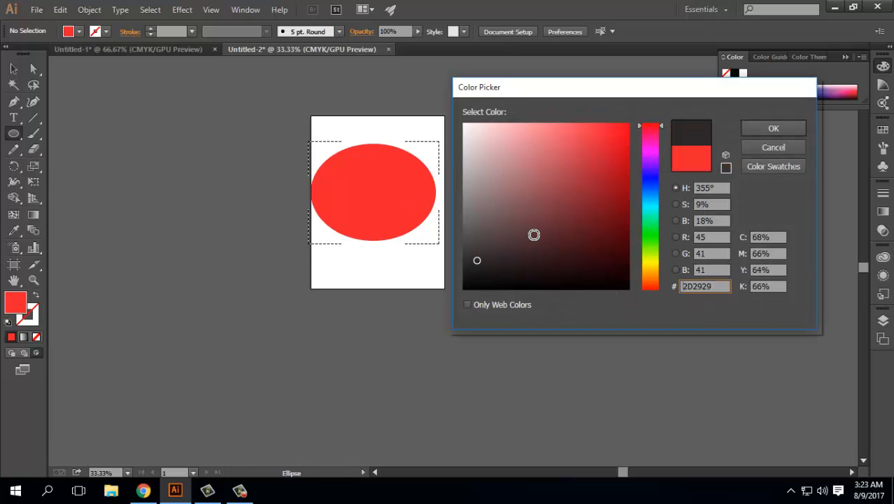
pyautogui.click(784, 130)
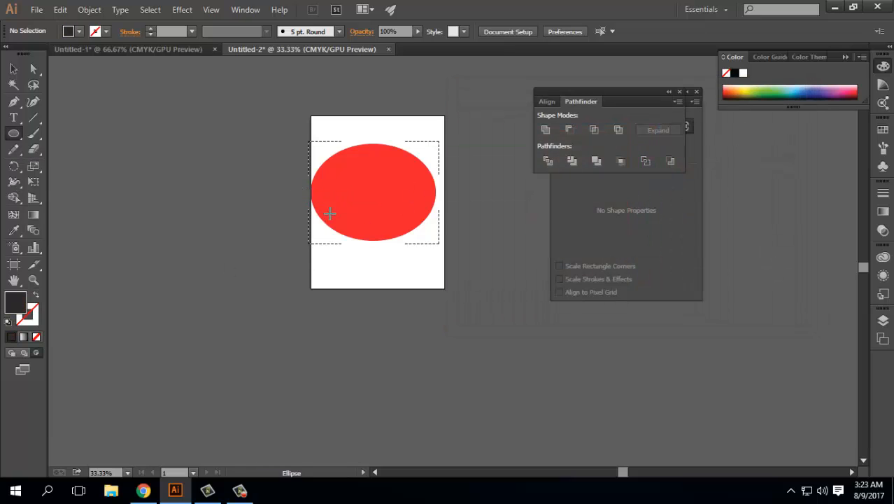
pyautogui.moveTo(296, 187); pyautogui.dragTo(457, 313)
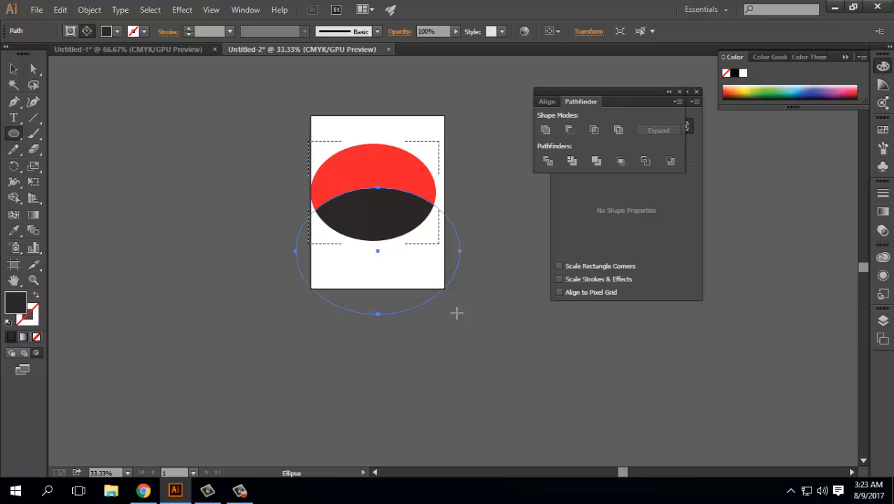
# Step: Try combining the red and dark ellipses with the Unite shape mode, and undo back to the clipped group
pyautogui.press('v')
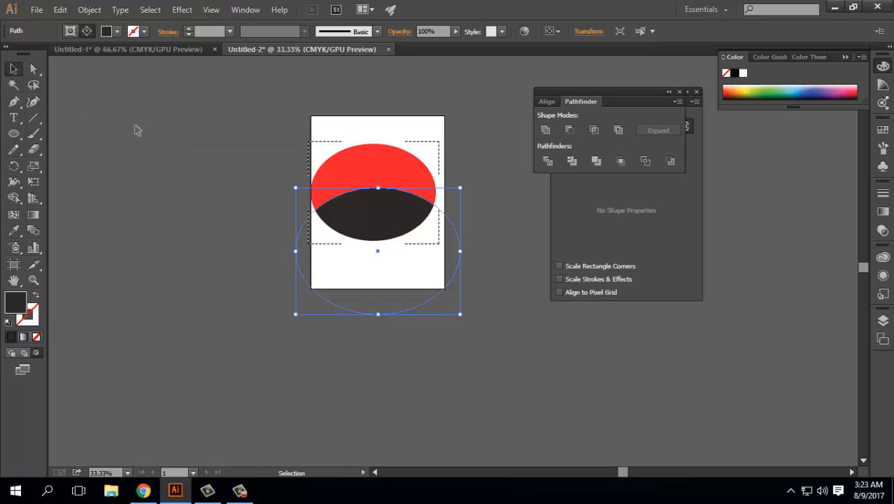
pyautogui.moveTo(138, 130); pyautogui.dragTo(383, 190)
pyautogui.hotkey('ctrl', '7')
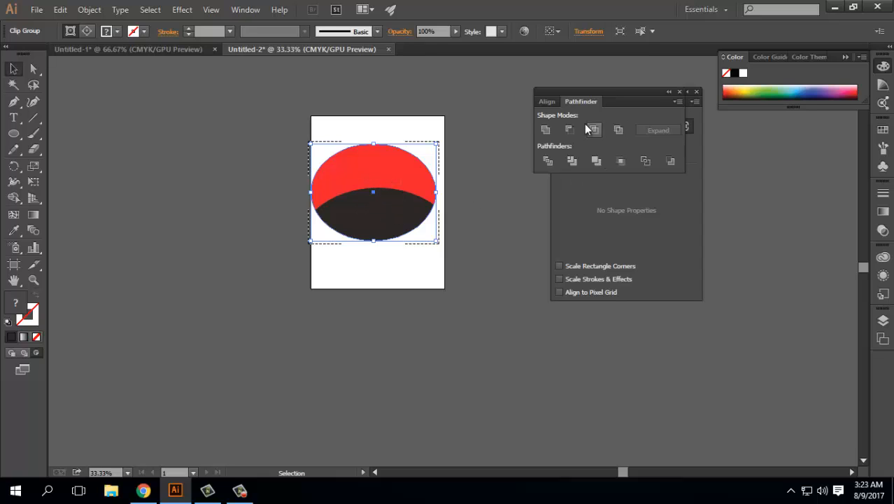
pyautogui.click(545, 130)
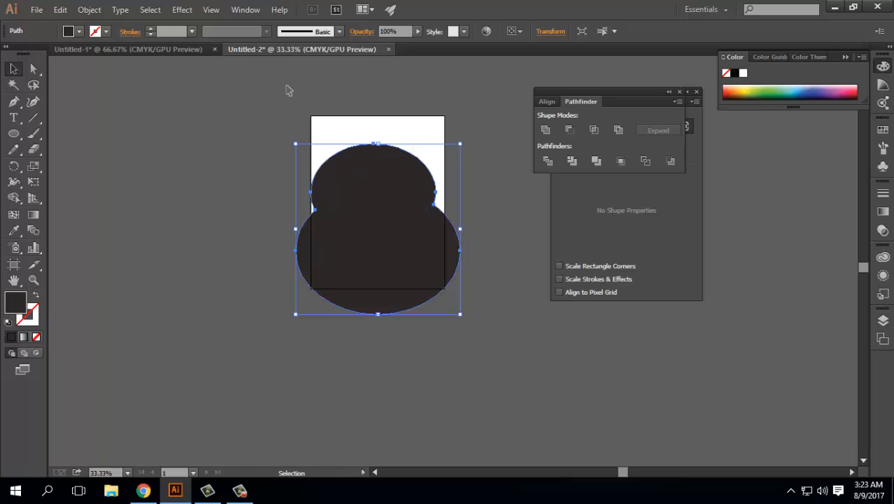
pyautogui.click(474, 150)
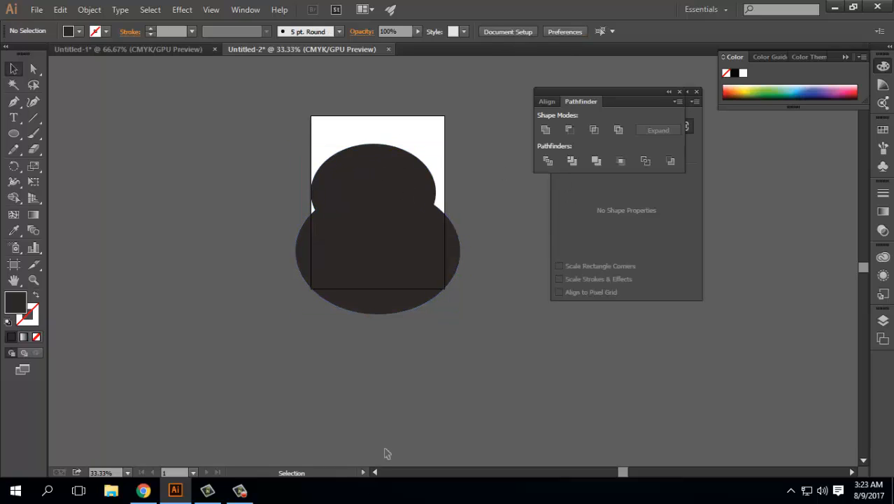
pyautogui.hotkey('ctrl', 'z')
pyautogui.hotkey('ctrl', 'z')
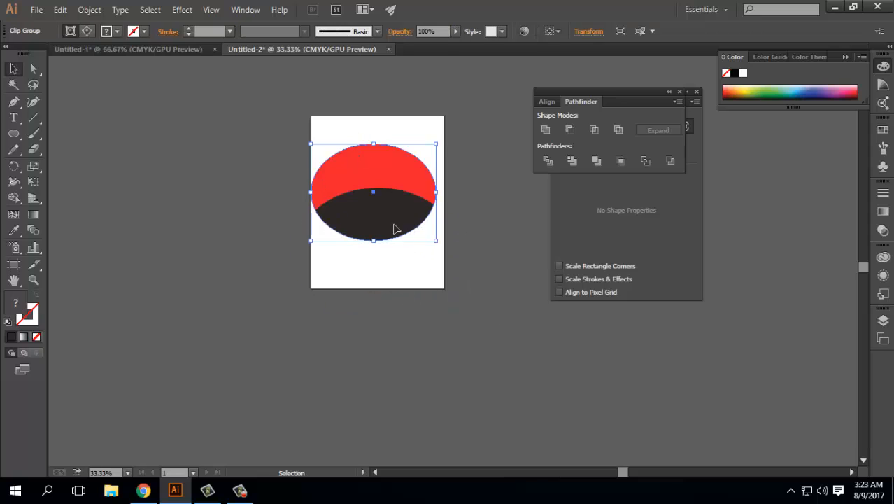
# Step: Move the clipped ellipse group off the artboard and back onto its upper part, keeping the group selected
pyautogui.moveTo(394, 229); pyautogui.dragTo(259, 219)
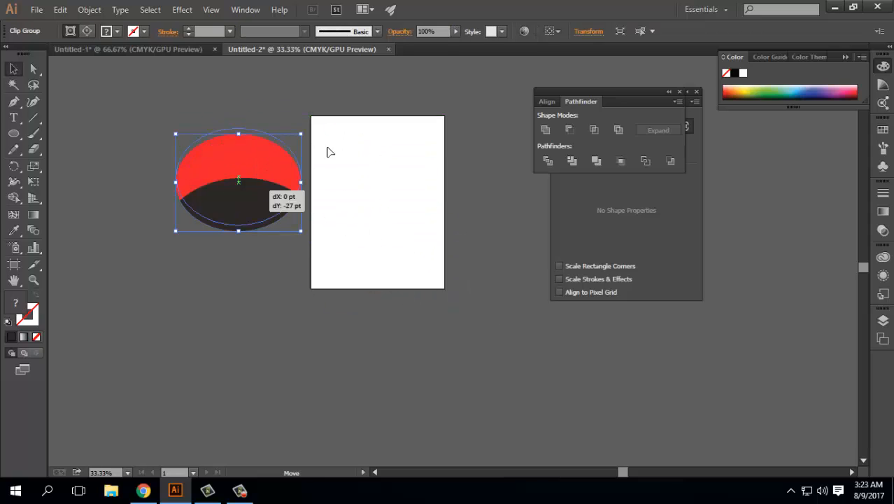
pyautogui.moveTo(328, 147); pyautogui.dragTo(402, 186)
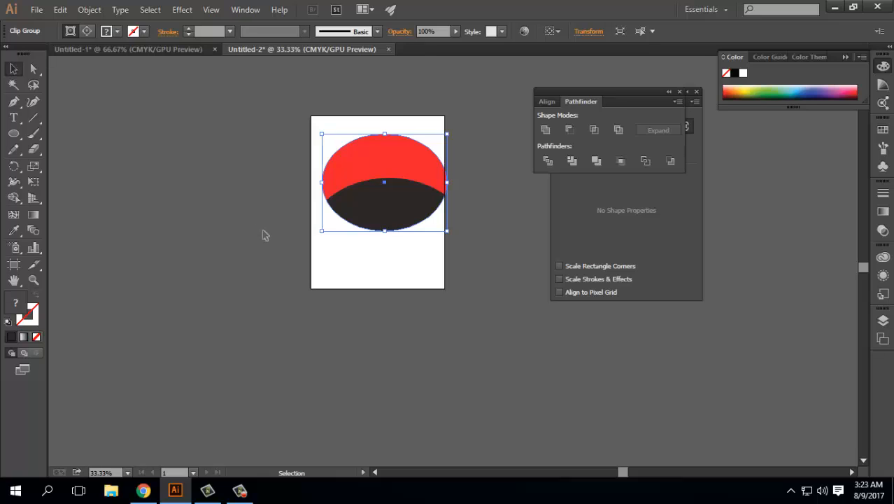
pyautogui.click(430, 266)
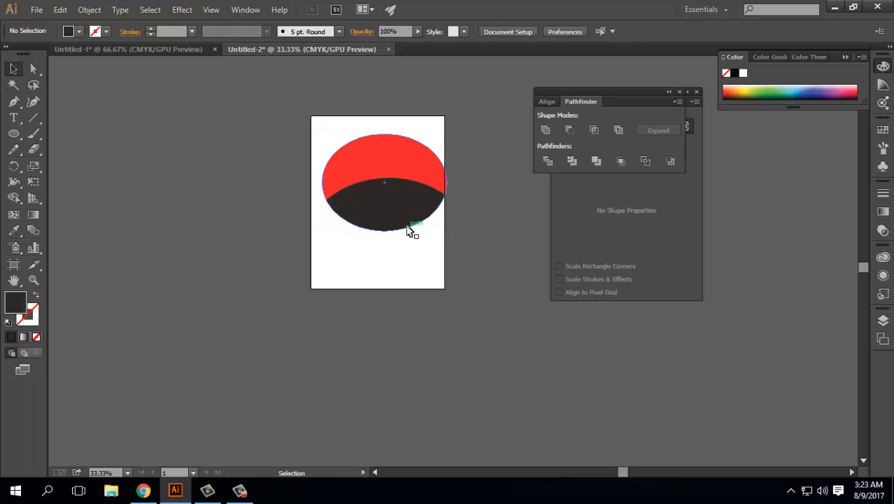
pyautogui.click(409, 231)
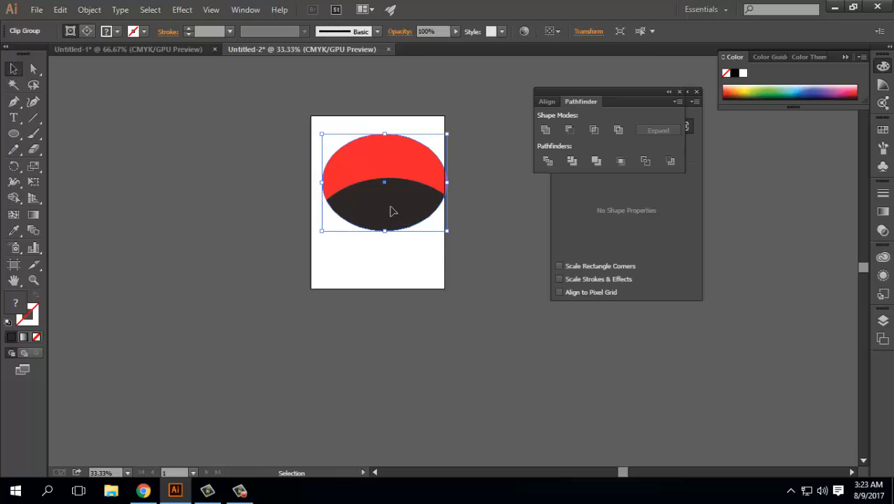
# Step: Isolate the clip group, move the dark ellipse out of the red one and back over its lower half, and deselect it
pyautogui.doubleClick(405, 221)
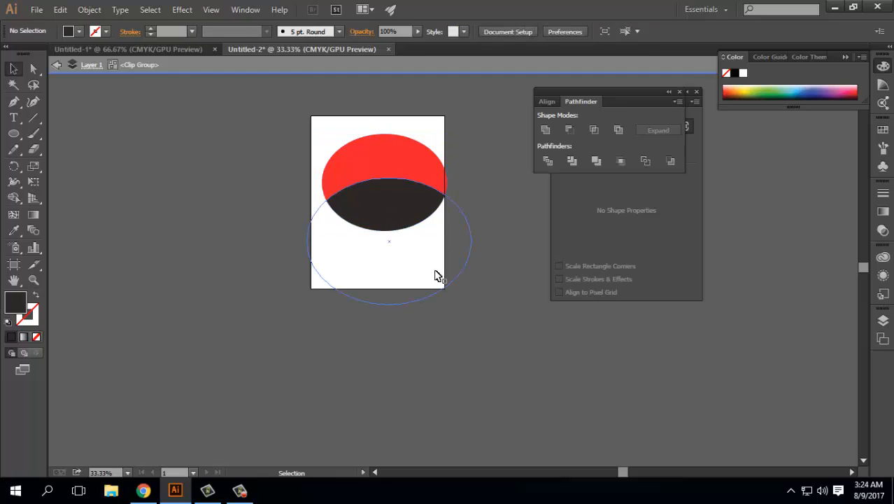
pyautogui.moveTo(469, 258); pyautogui.dragTo(210, 311)
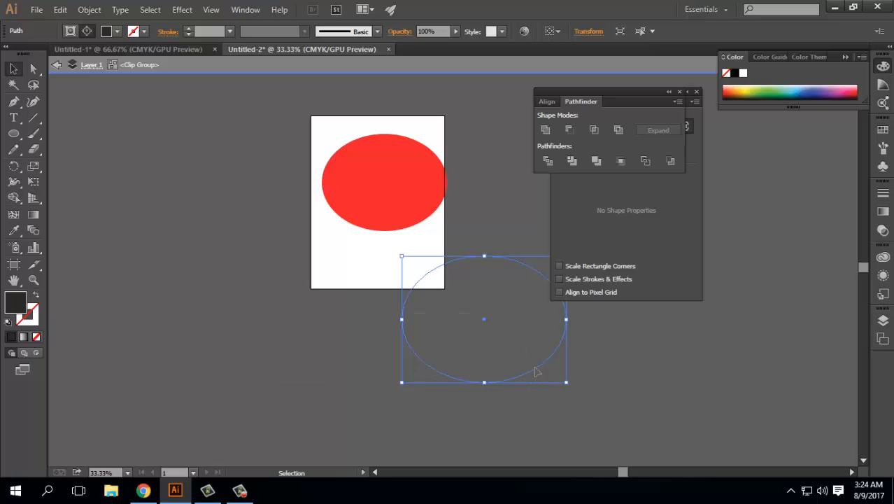
pyautogui.moveTo(538, 374); pyautogui.dragTo(451, 298)
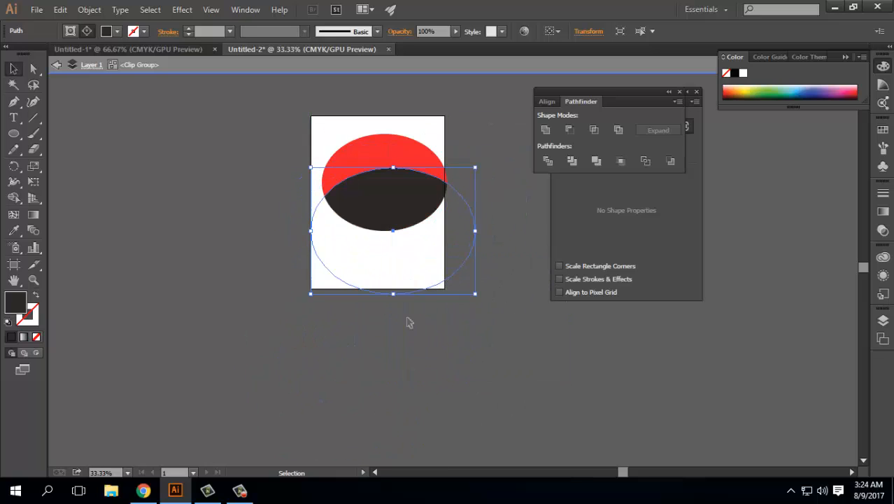
pyautogui.click(323, 358)
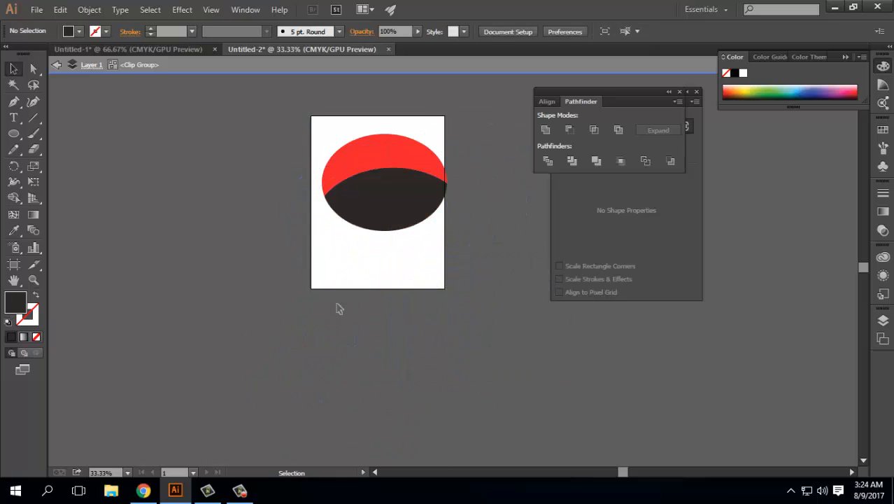
# Step: Shift the dark ellipse slightly within the red ellipse and exit isolation mode
pyautogui.click(391, 200)
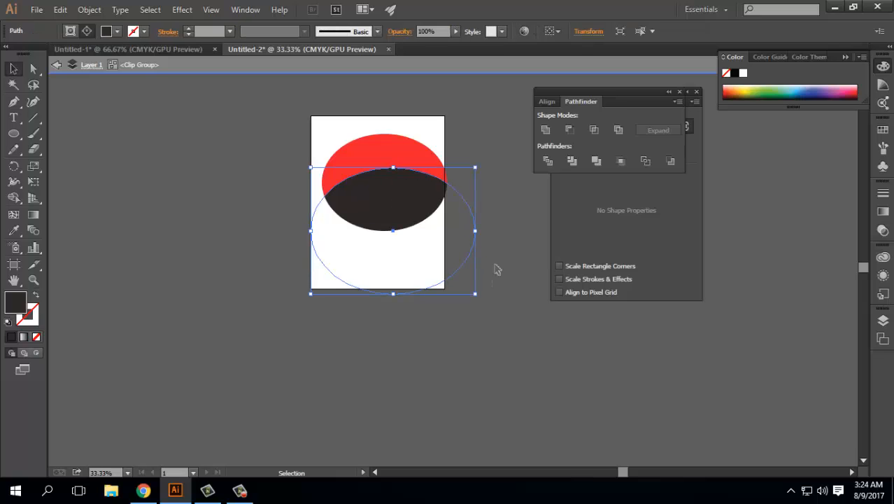
pyautogui.moveTo(463, 243); pyautogui.dragTo(454, 263)
pyautogui.moveTo(445, 270); pyautogui.dragTo(456, 258)
pyautogui.click(514, 329)
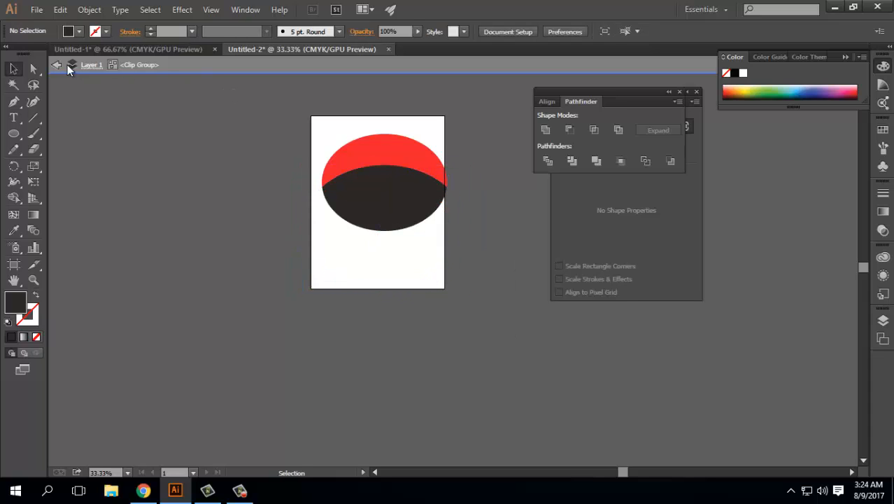
pyautogui.click(56, 65)
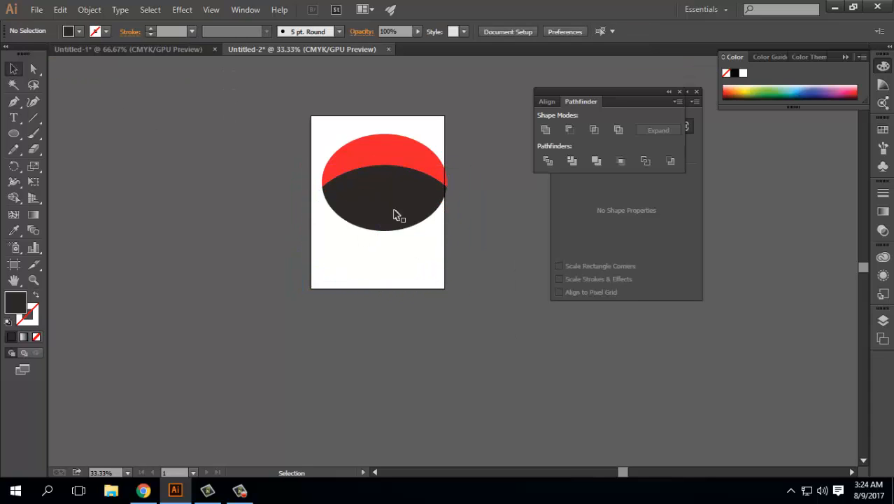
pyautogui.click(389, 208)
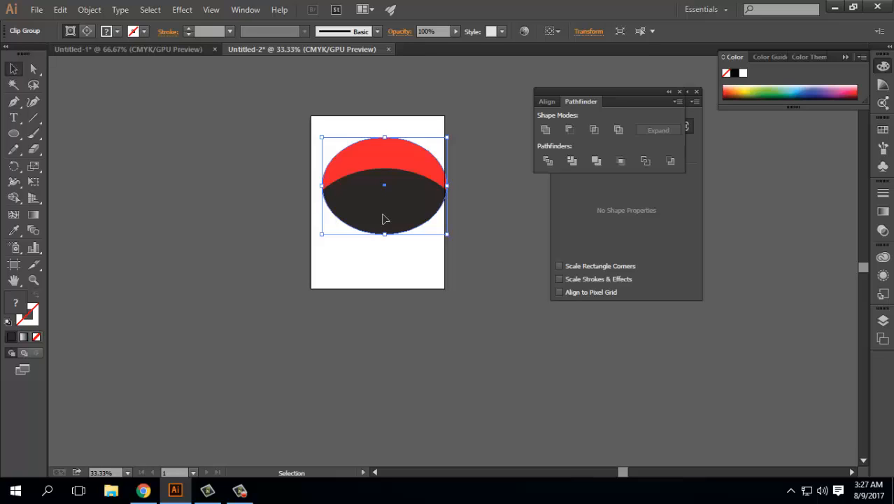
pyautogui.click(240, 493)
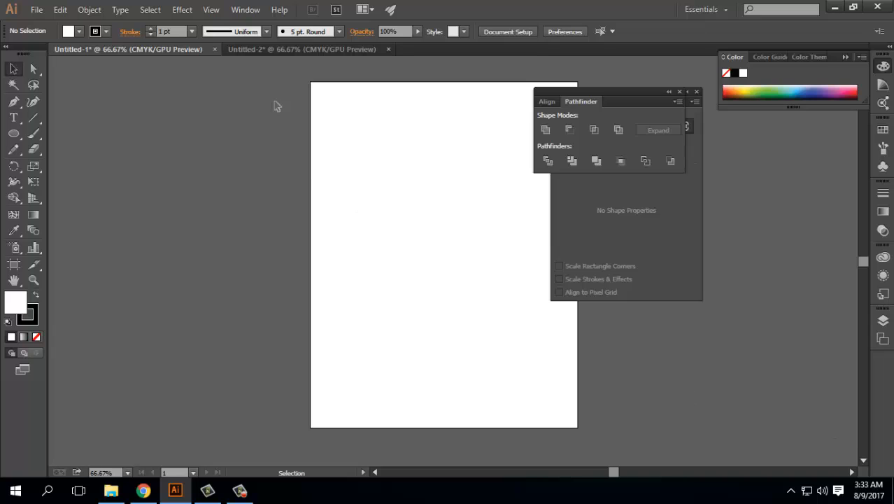
# Step: Place the rocket-ship image from Lesson03 as a link in the upper left of the Untitled-1 artboard, and delete it
pyautogui.click(37, 10)
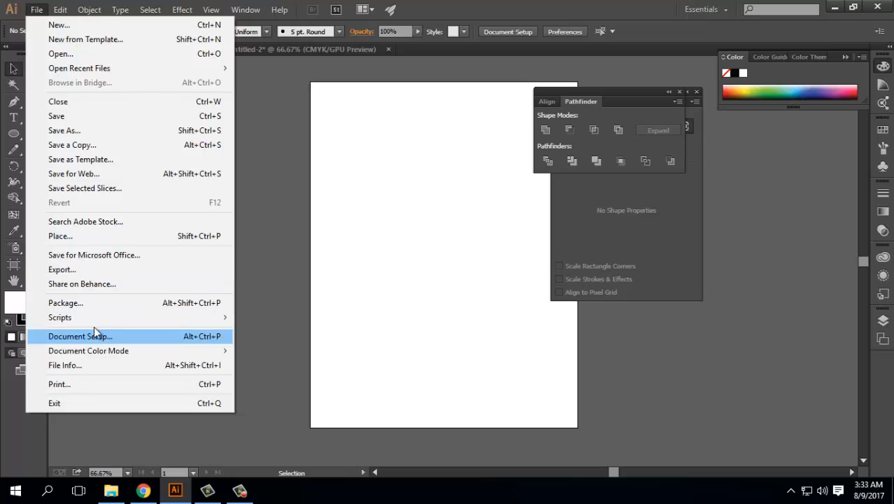
pyautogui.click(80, 241)
pyautogui.click(145, 136)
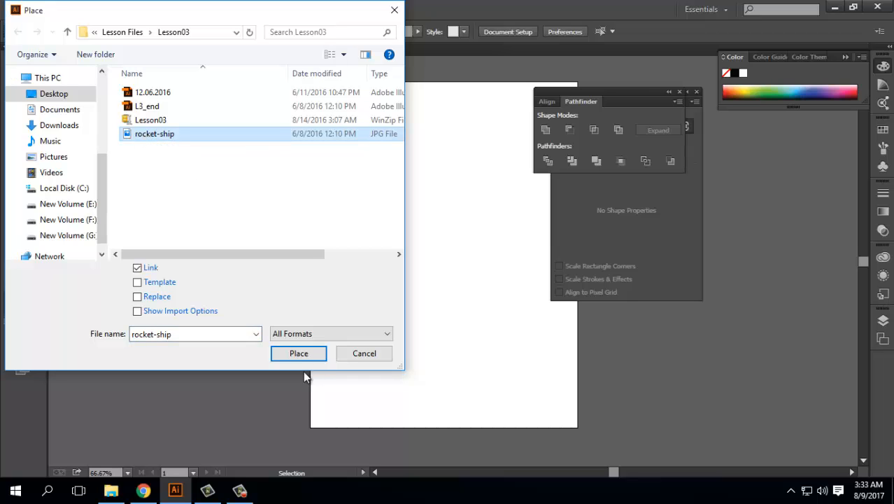
pyautogui.click(289, 354)
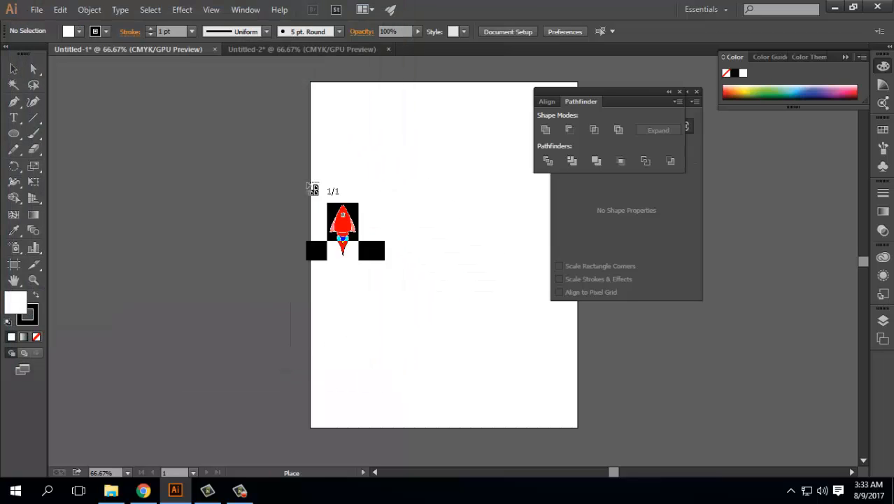
pyautogui.click(357, 138)
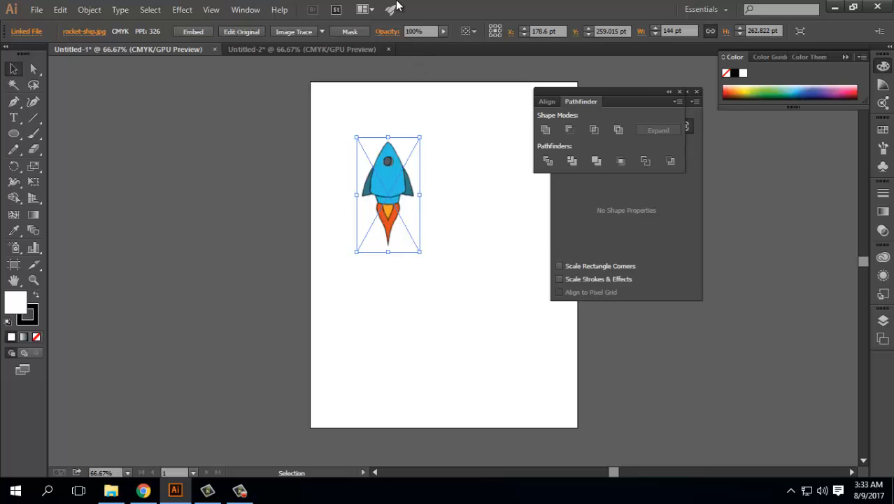
pyautogui.press('Delete')
# Step: Place the rocket-ship image from Lesson03 as a link near the artboard's upper middle and deselect it
pyautogui.click(37, 10)
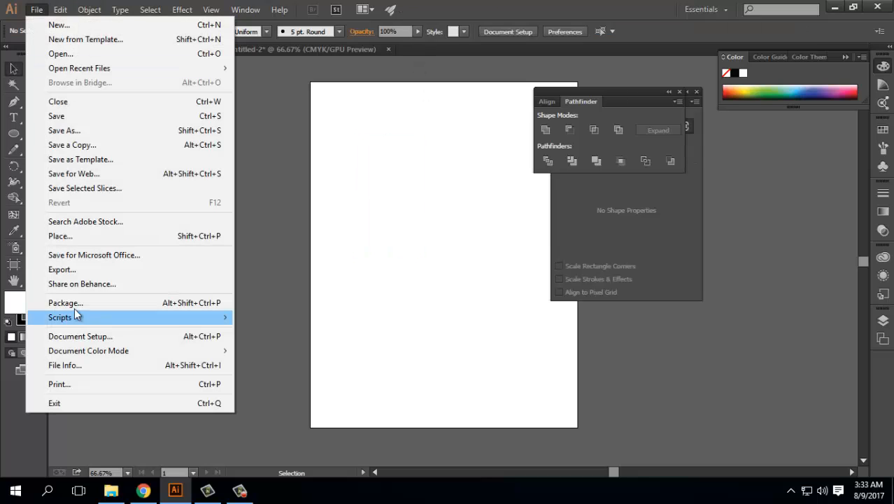
pyautogui.click(67, 237)
pyautogui.click(152, 134)
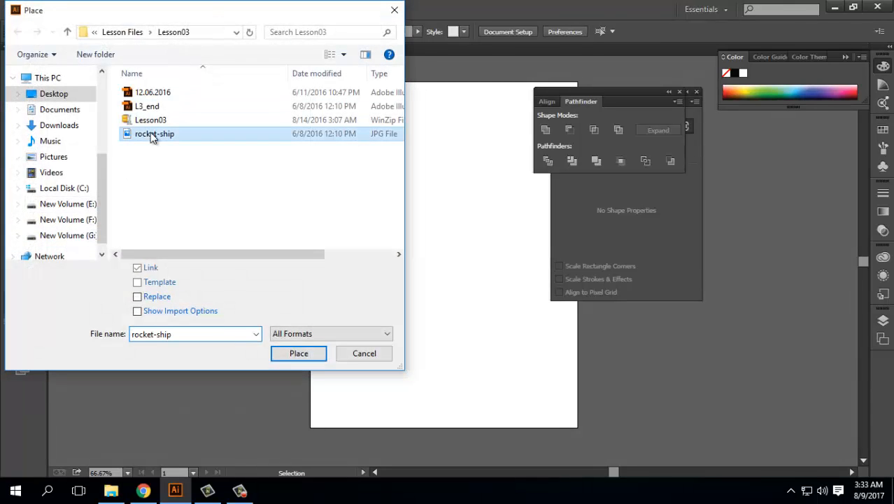
pyautogui.click(298, 353)
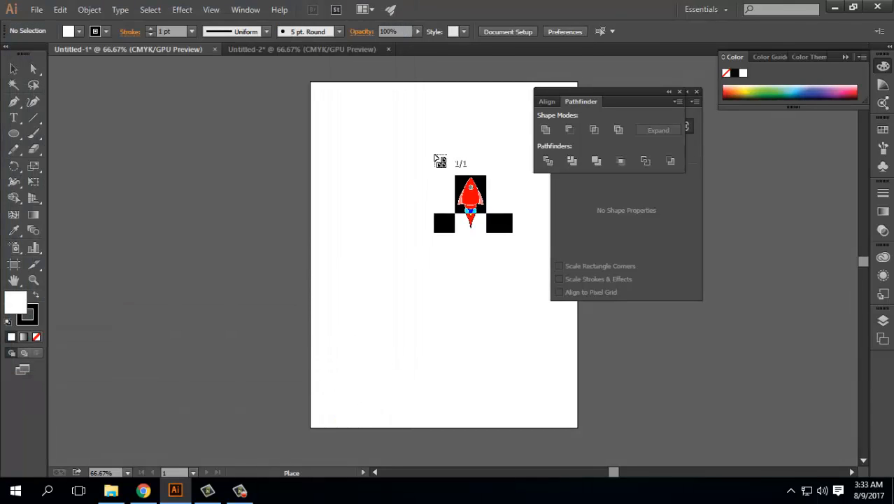
pyautogui.click(387, 132)
pyautogui.click(396, 369)
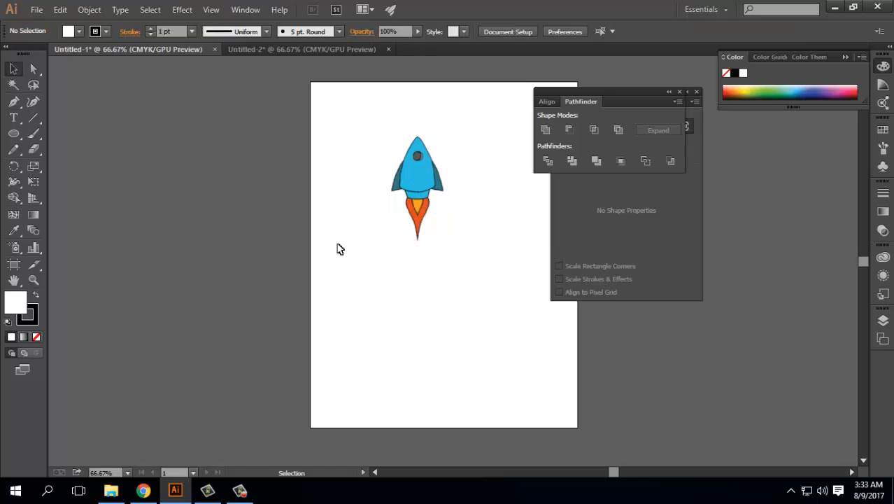
# Step: Enlarge the rocket image proportionally to about 374 × 682 pt and position it left of centre on the artboard
pyautogui.click(416, 183)
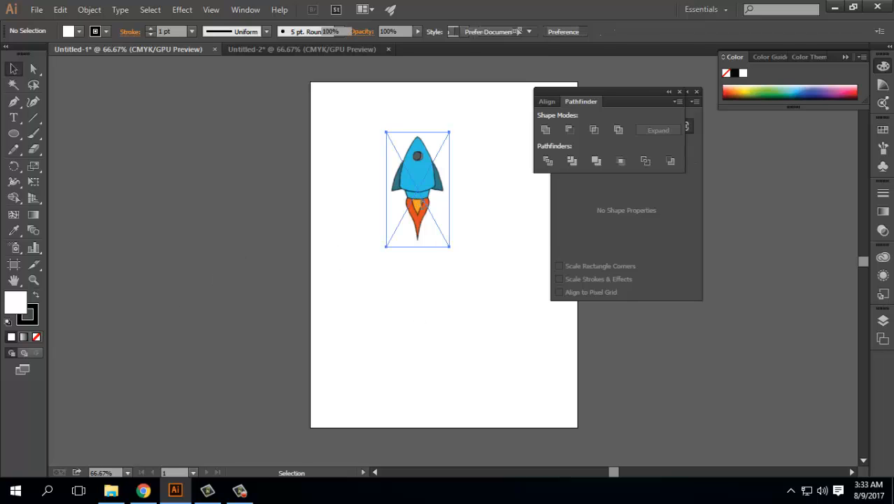
pyautogui.moveTo(417, 183); pyautogui.dragTo(376, 212)
pyautogui.moveTo(395, 259); pyautogui.dragTo(498, 353)
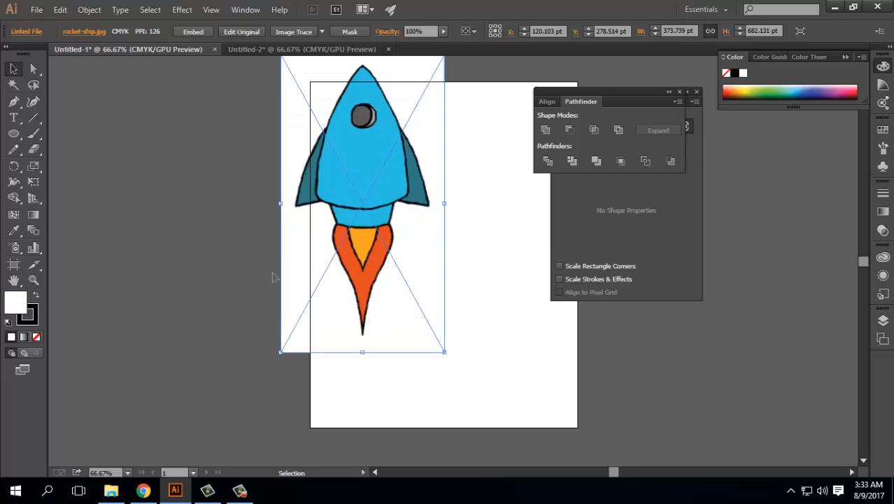
pyautogui.click(226, 250)
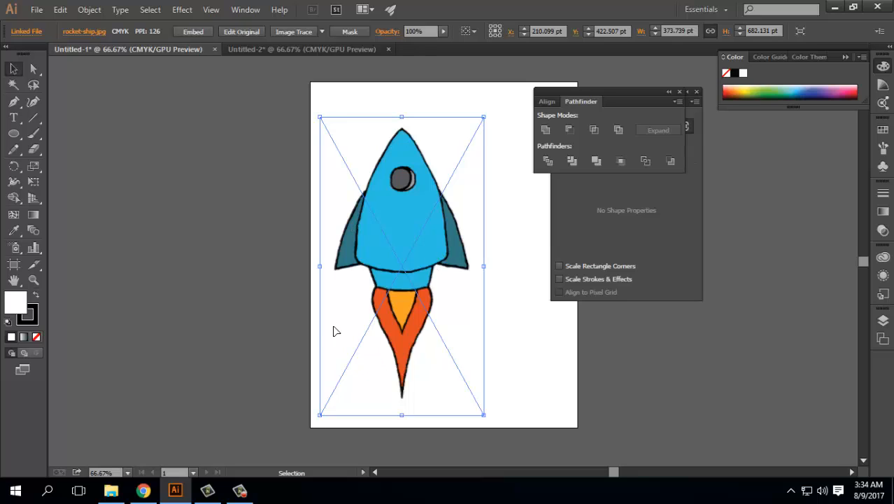
# Step: Scale the rocket image up about its centre to about 1335 × 2437 pt, well beyond the artboard
pyautogui.scroll(-1, 353, 255)
pyautogui.hscroll(2, 375, 279)
pyautogui.scroll(-2, 395, 339)
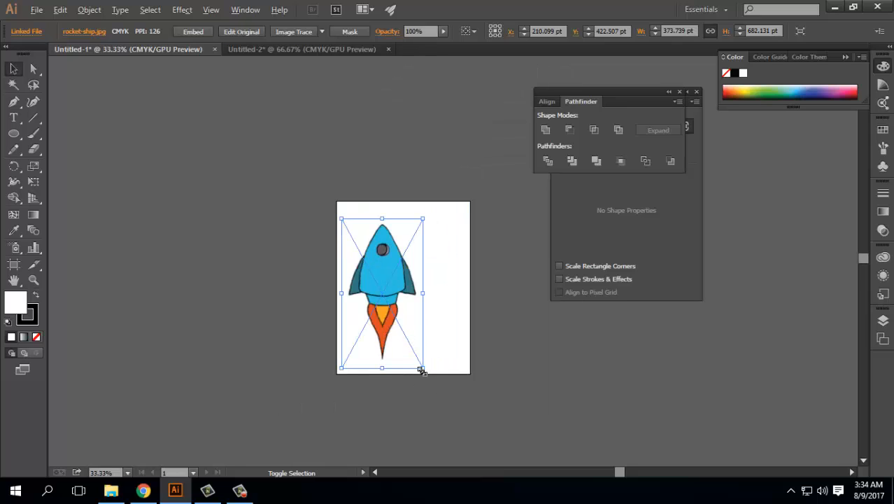
pyautogui.moveTo(424, 369); pyautogui.dragTo(528, 464)
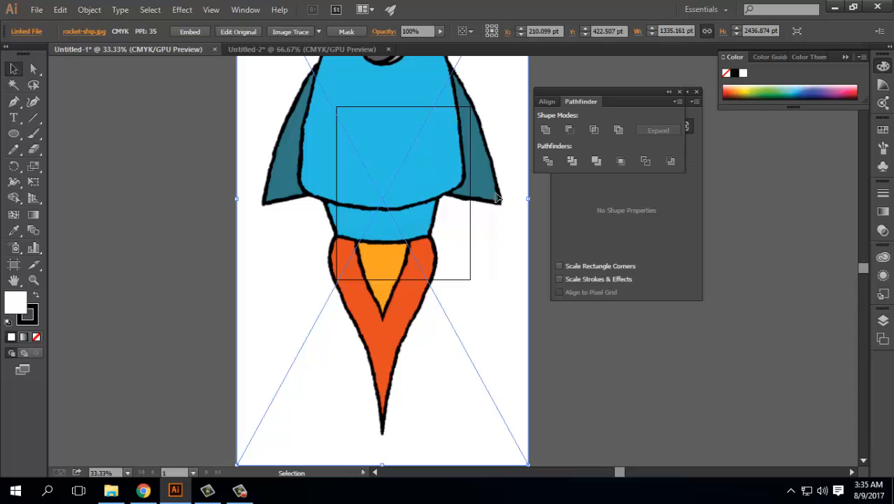
# Step: Scale the rocket image up about its centre to about 7281 × 13289 pt and inspect its edges
pyautogui.hotkey('ctrl', '-')
pyautogui.hotkey('ctrl', '-')
pyautogui.hotkey('ctrl', '-')
pyautogui.hotkey('ctrl', '-')
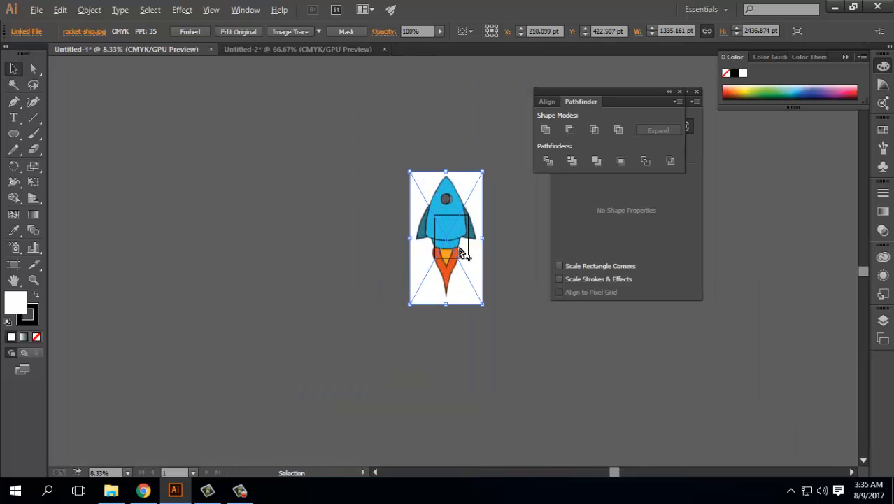
pyautogui.moveTo(482, 304); pyautogui.dragTo(644, 467)
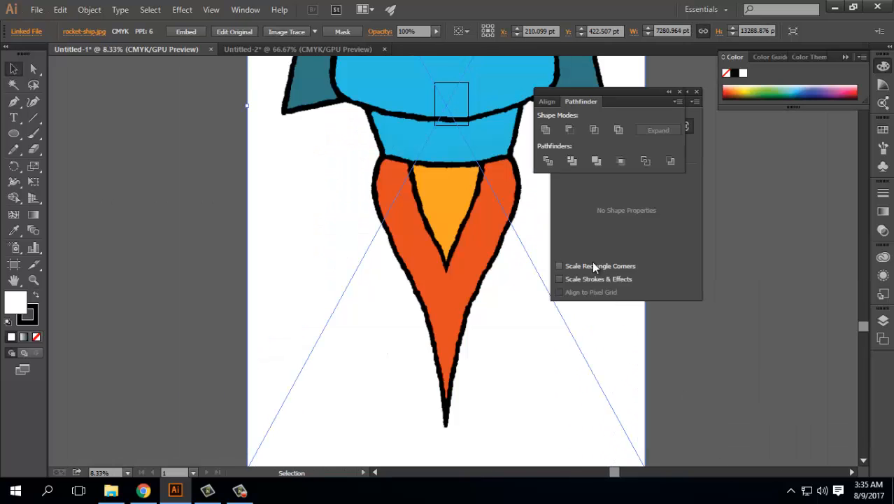
pyautogui.scroll(-3, 509, 245)
pyautogui.scroll(3, 506, 248)
pyautogui.scroll(-1, 503, 388)
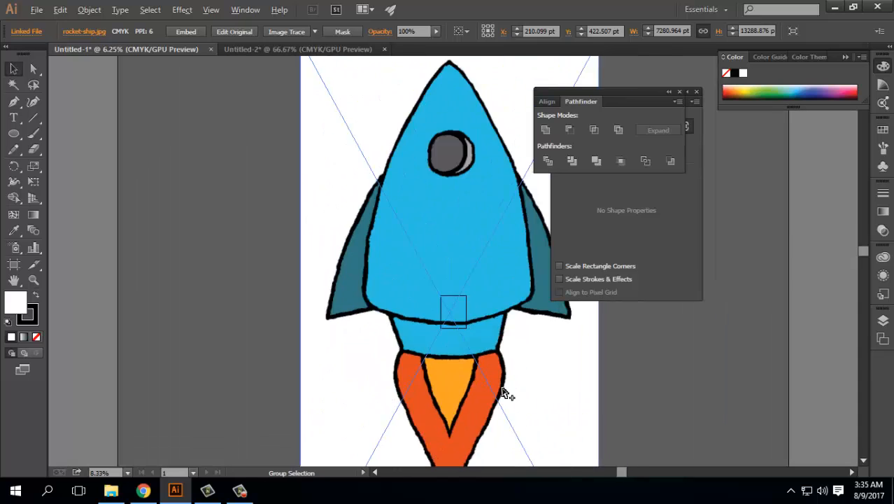
# Step: Scale the rocket image up further to about 15600 × 16384 pt and inspect its pixelated outline up close
pyautogui.hotkey('ctrl', '-')
pyautogui.hotkey('ctrl', '-')
pyautogui.moveTo(526, 433); pyautogui.dragTo(606, 350)
pyautogui.scroll(4, 341, 125)
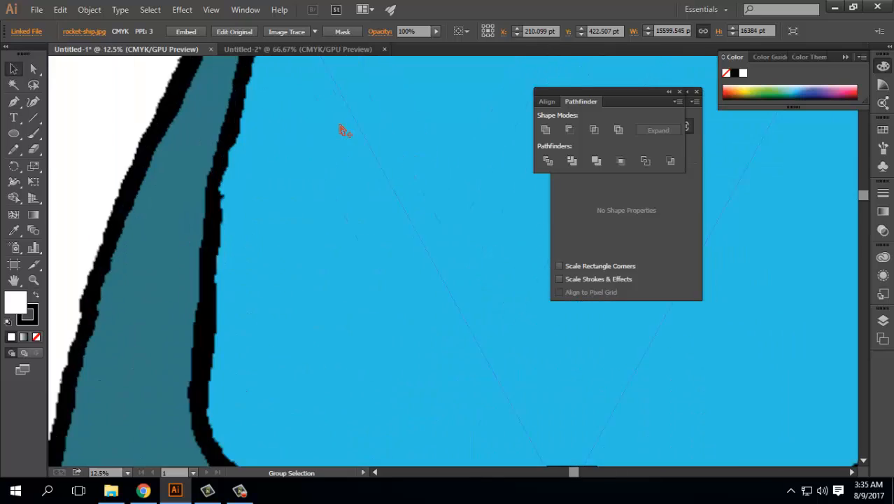
pyautogui.scroll(3, 340, 126)
pyautogui.scroll(-7, 91, 171)
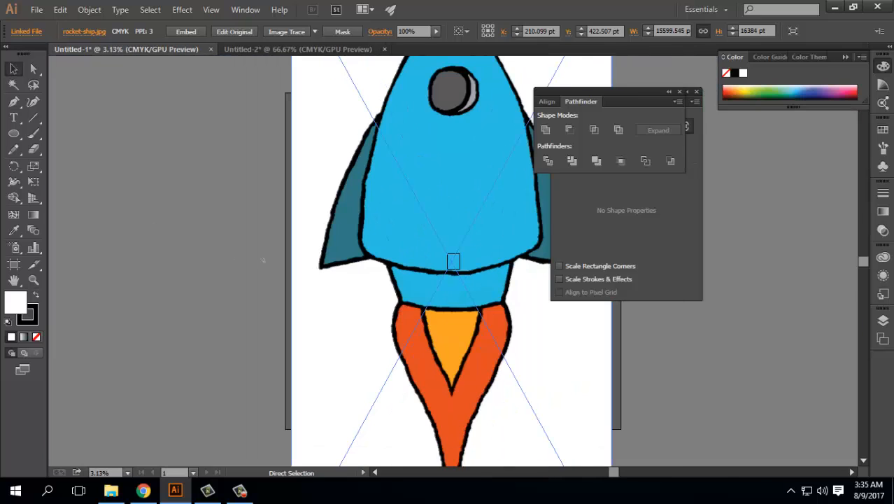
# Step: Undo the last three enlargements of the rocket image and shift it right of centre on the artboard
pyautogui.hotkey('ctrl', 'z')
pyautogui.hotkey('ctrl', 'z')
pyautogui.hotkey('ctrl', 'z')
pyautogui.scroll(7, 460, 249)
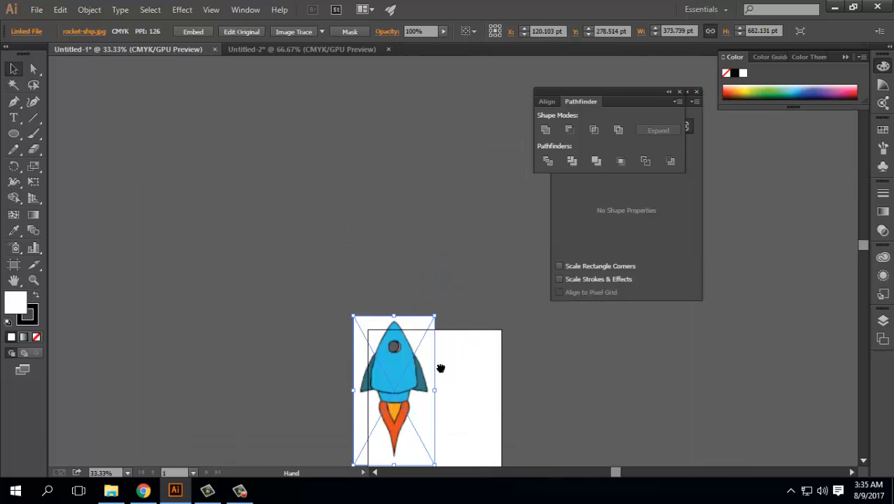
pyautogui.moveTo(441, 368); pyautogui.dragTo(407, 265)
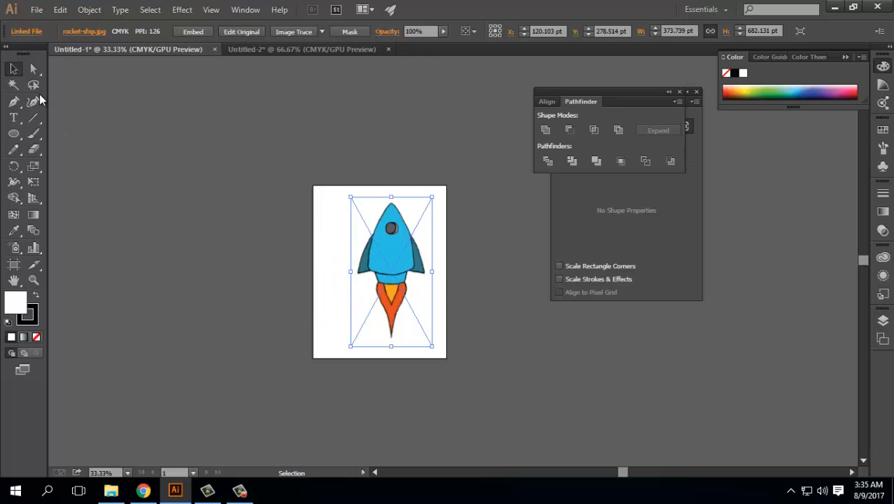
pyautogui.click(256, 197)
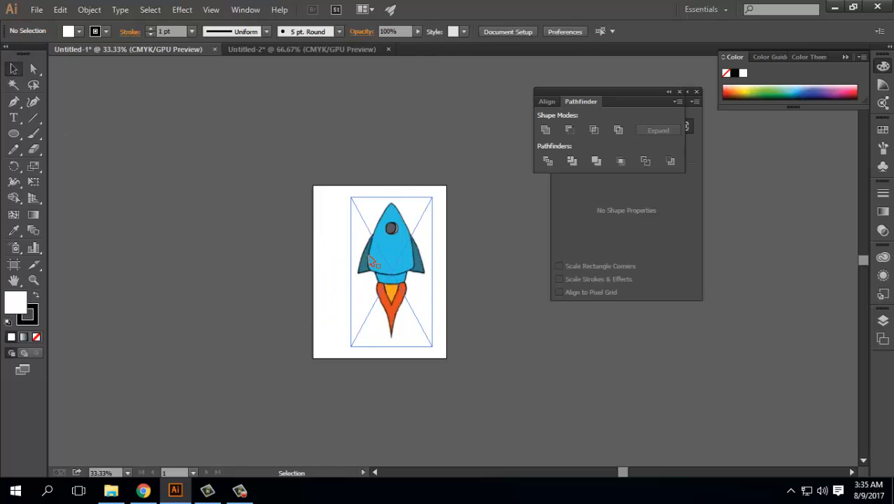
pyautogui.click(424, 289)
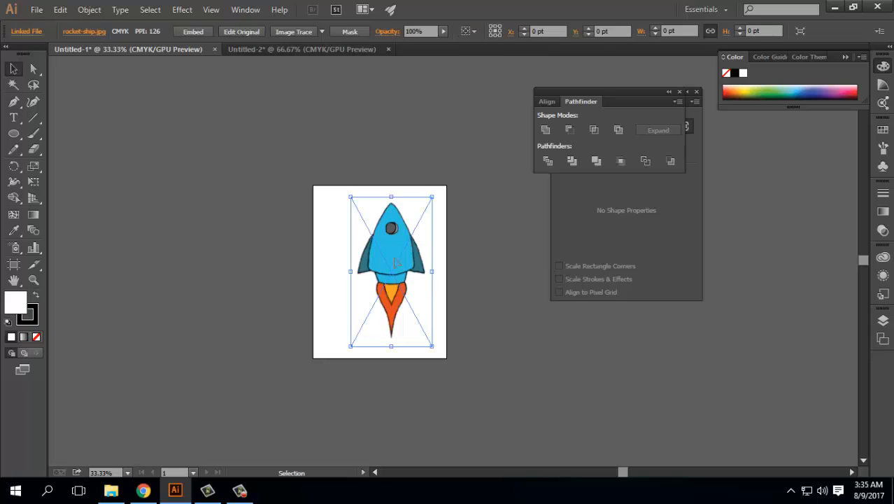
# Step: Try moving the rocket image left and scaling it up to about 884 × 1614 pt, and undo both changes
pyautogui.moveTo(398, 264); pyautogui.dragTo(373, 261)
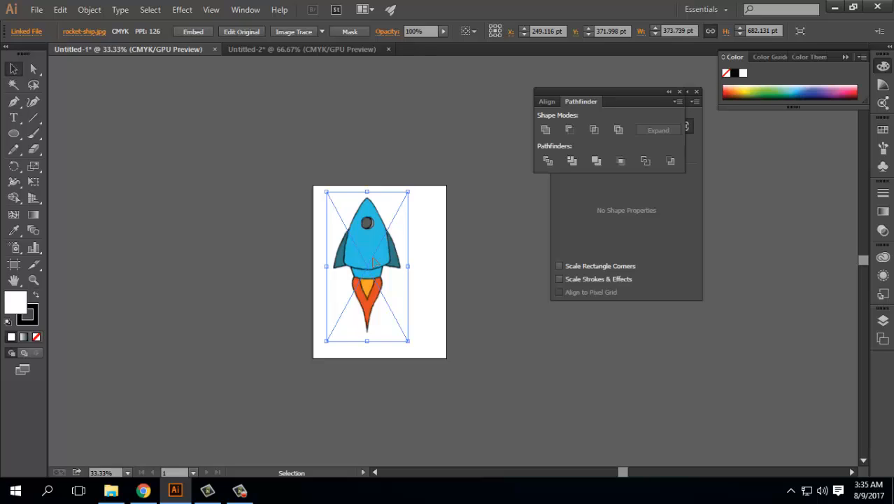
pyautogui.moveTo(404, 341); pyautogui.dragTo(552, 443)
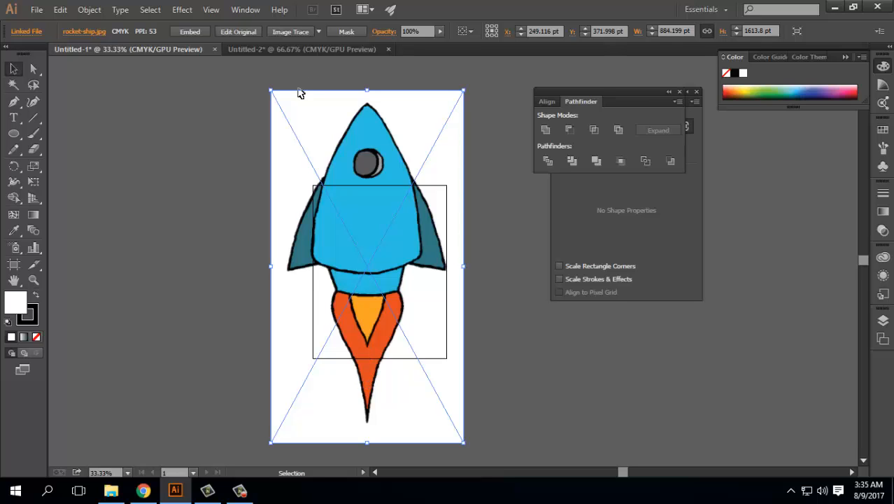
pyautogui.hotkey('ctrl', 'z')
pyautogui.hotkey('ctrl', 'z')
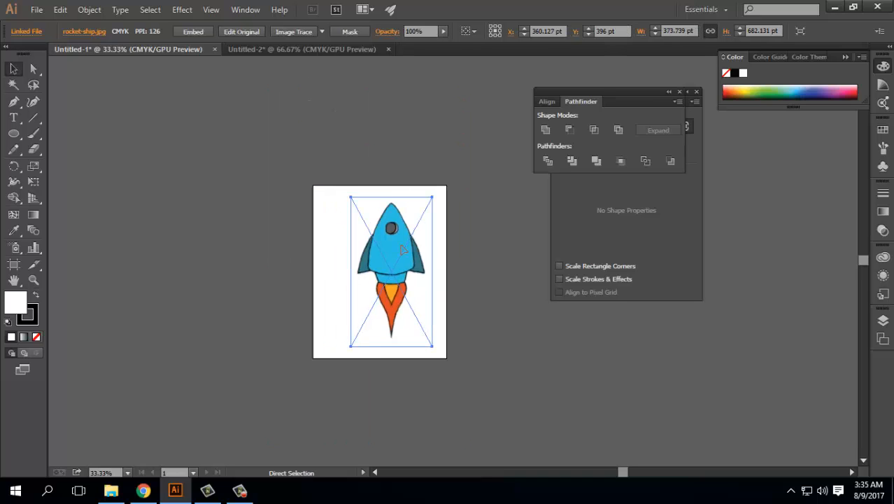
# Step: Move the rocket image slightly left of the artboard's centre, to about X 258 pt, Y 360 pt
pyautogui.click(291, 184)
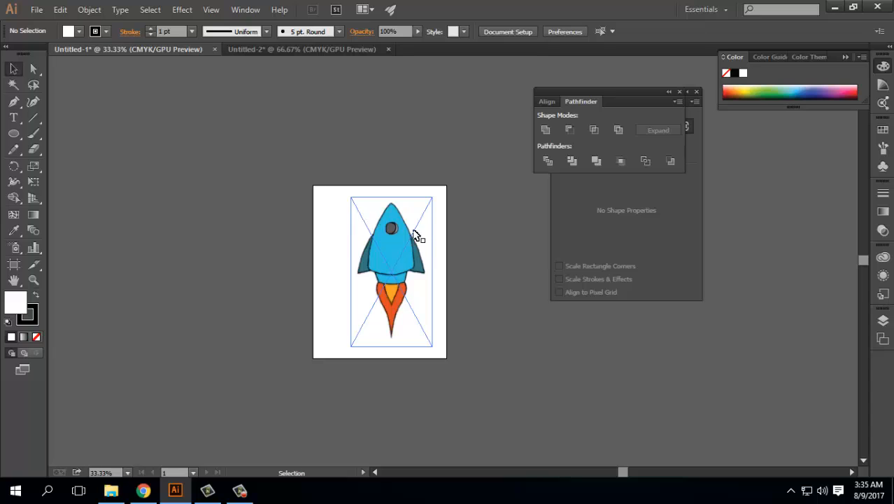
pyautogui.moveTo(405, 235); pyautogui.dragTo(389, 251)
pyautogui.click(465, 303)
# Step: Show the Image Trace options beside the artboard and trace the rocket image with the Auto-Color preset
pyautogui.click(235, 11)
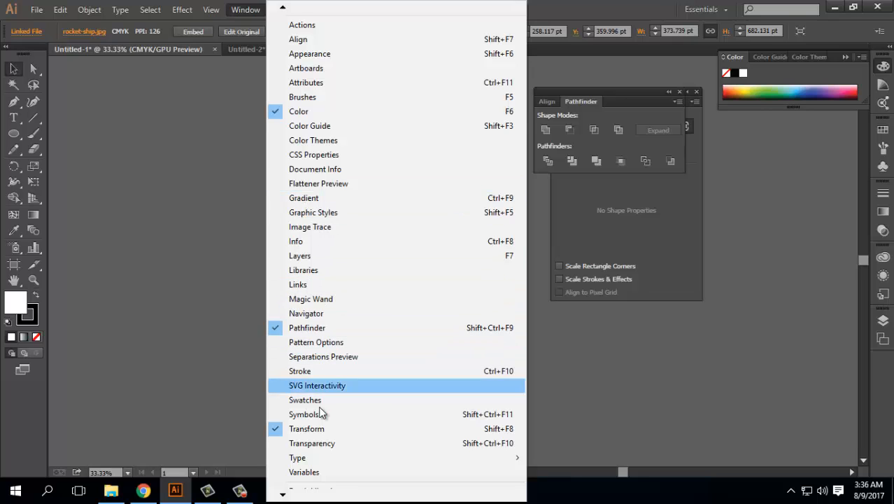
pyautogui.scroll(-3, 346, 448)
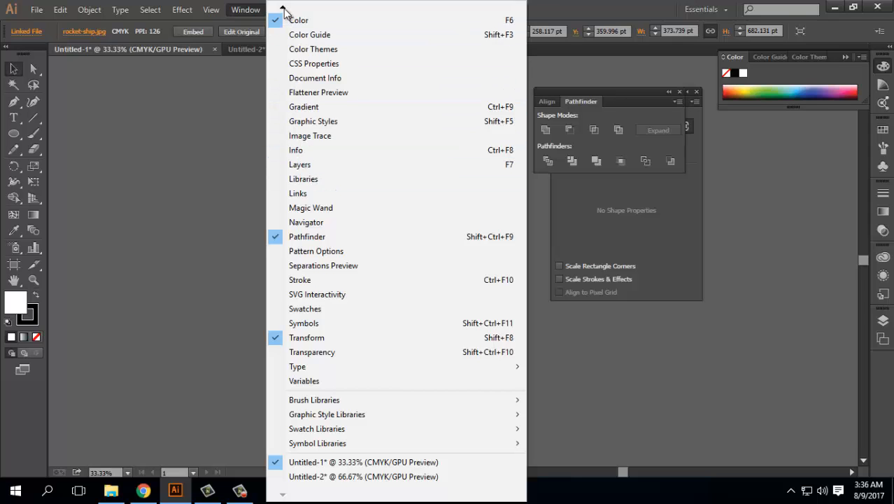
pyautogui.moveTo(283, 7)
pyautogui.moveTo(283, 494)
pyautogui.click(312, 135)
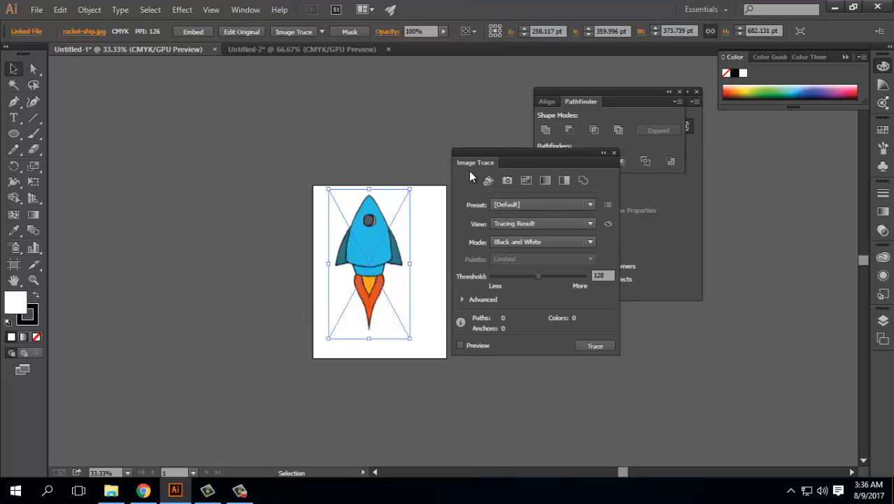
pyautogui.moveTo(498, 153); pyautogui.dragTo(167, 95)
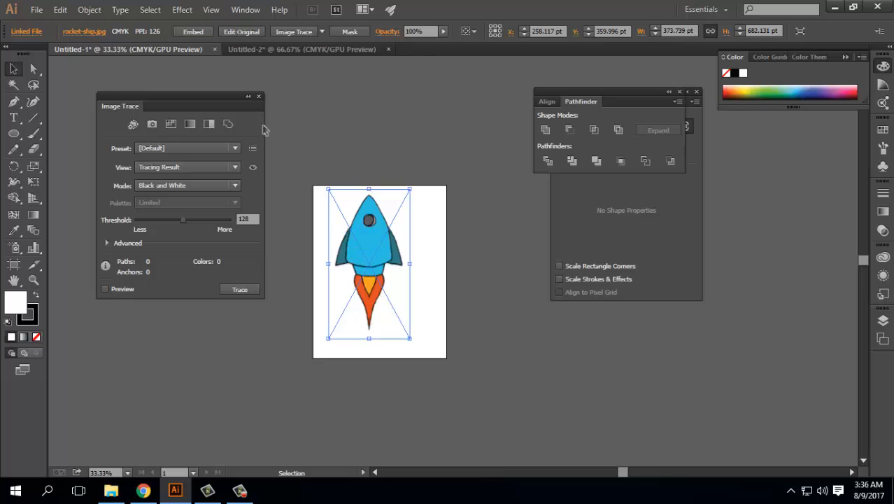
pyautogui.click(133, 124)
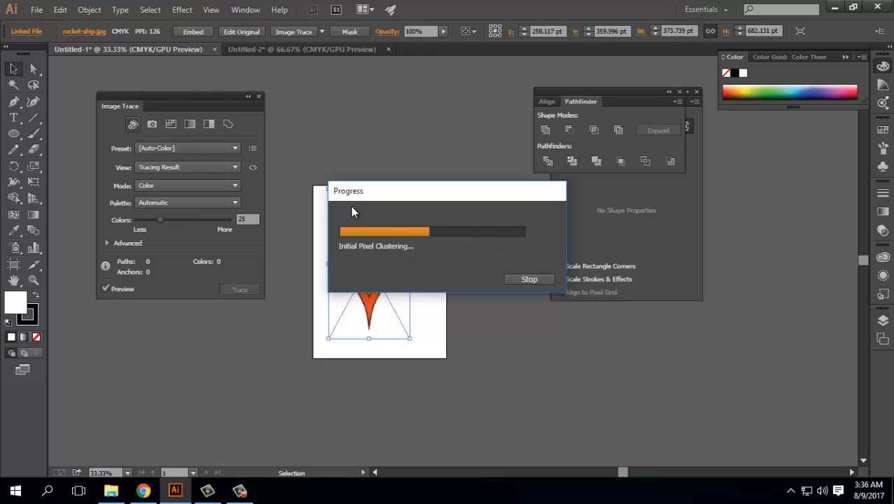
# Step: In the advanced trace settings, set Paths to 4% and Corners to 4%, and turn on Ignore White
pyautogui.click(106, 243)
pyautogui.click(107, 243)
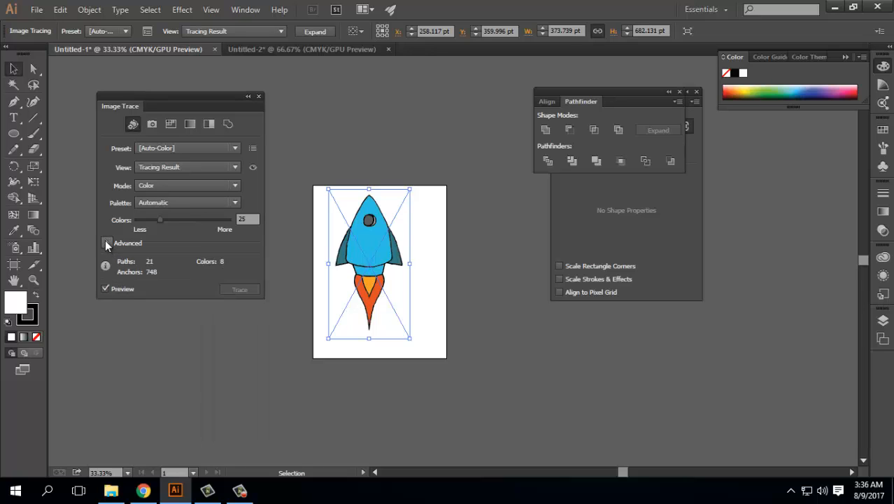
pyautogui.click(106, 243)
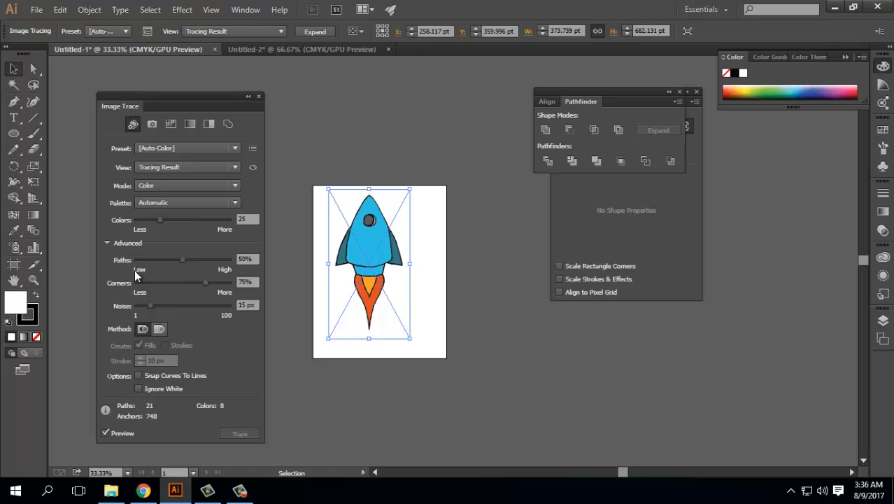
pyautogui.click(247, 258)
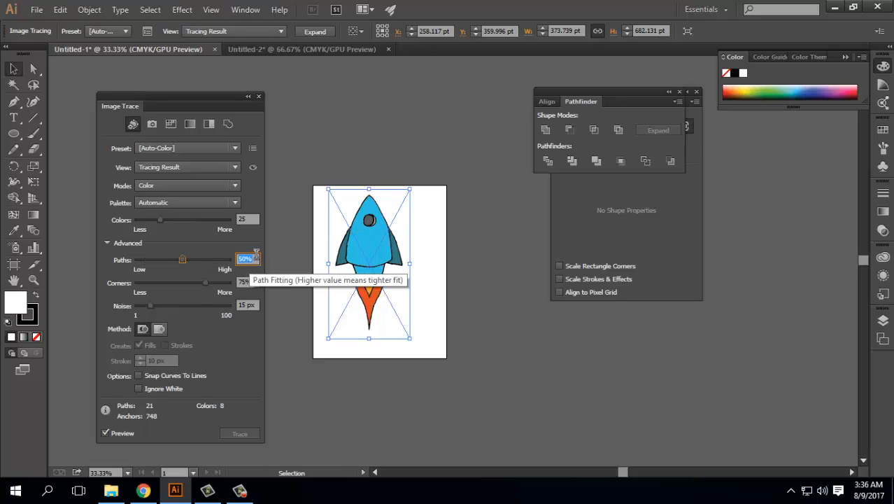
pyautogui.write('4')
pyautogui.press('Tab')
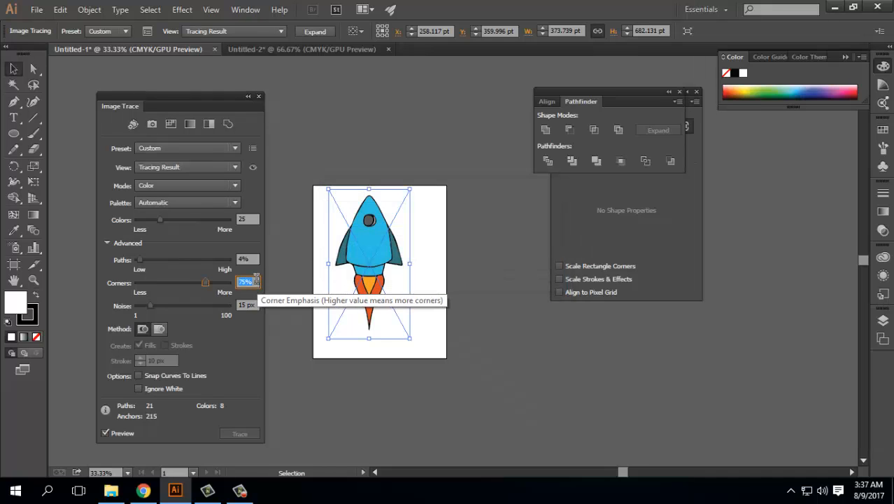
pyautogui.write('6')
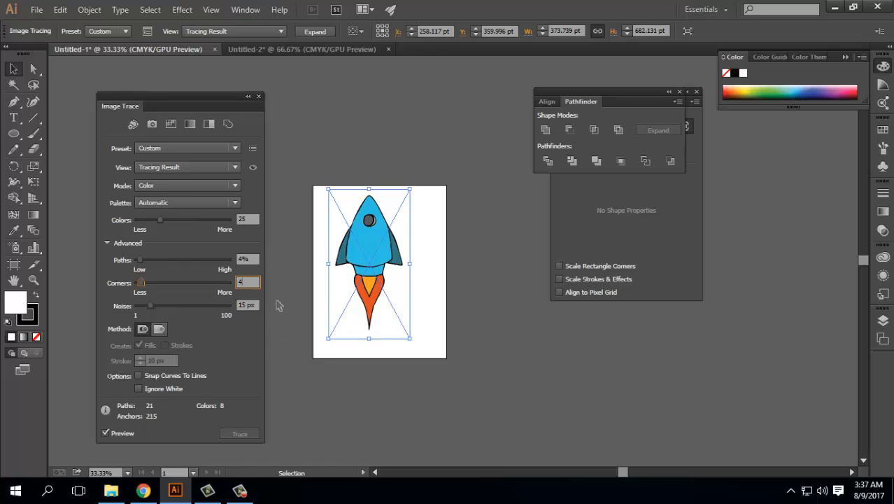
pyautogui.click(139, 389)
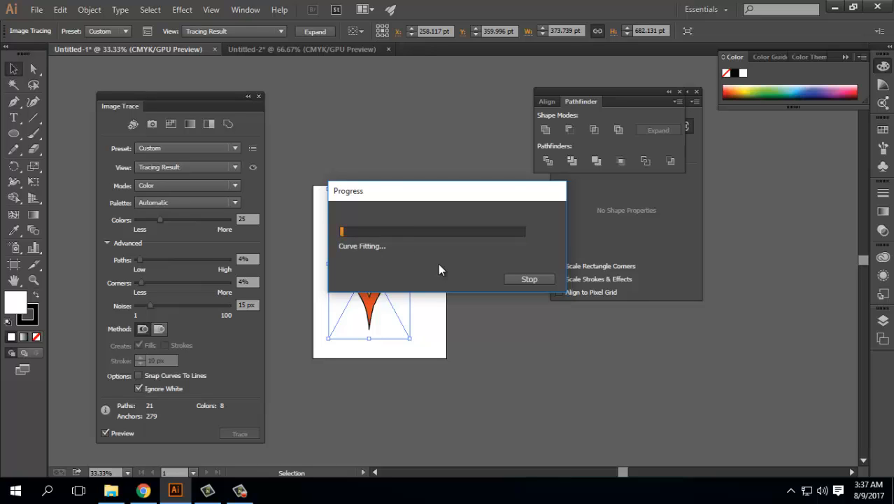
# Step: Move the traced rocket off the artboard to its upper right, deselect it and close the Image Trace options
pyautogui.moveTo(378, 244)
pyautogui.mouseDown()
pyautogui.moveTo(494, 162)
pyautogui.moveTo(509, 110)
pyautogui.mouseUp()
pyautogui.click(505, 276)
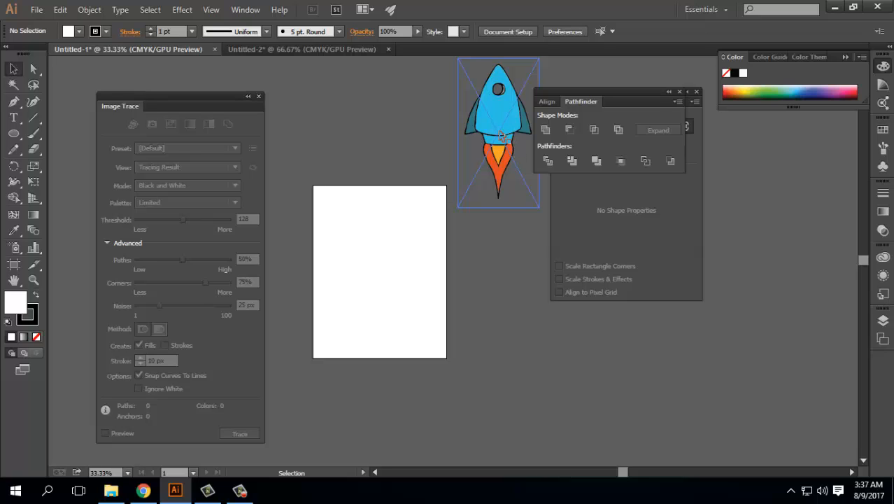
pyautogui.click(260, 97)
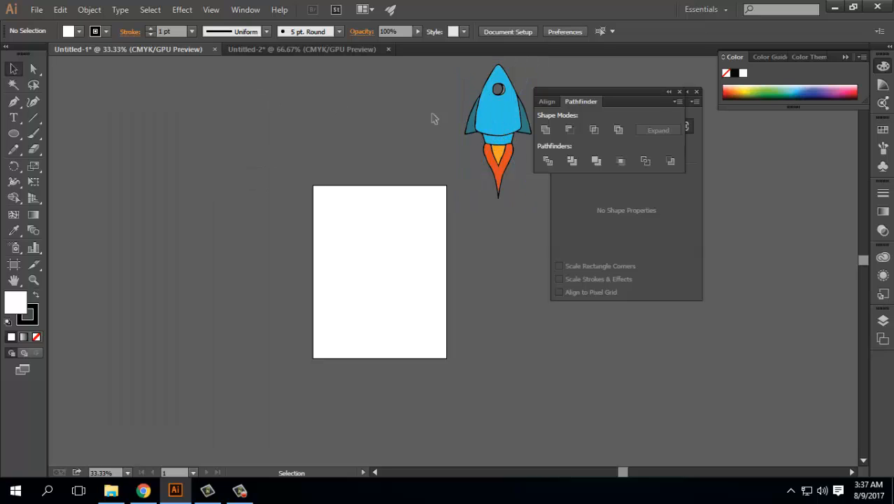
# Step: Expand the rocket tracing into editable paths and deselect it
pyautogui.click(507, 128)
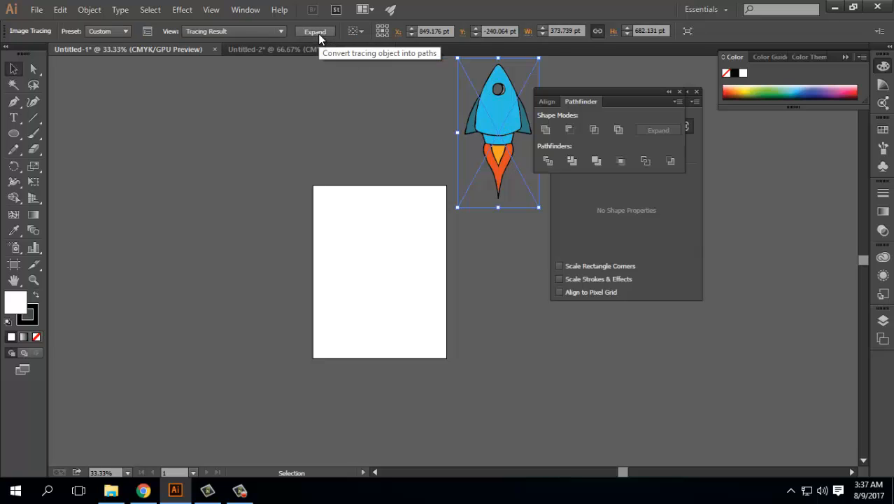
pyautogui.click(317, 32)
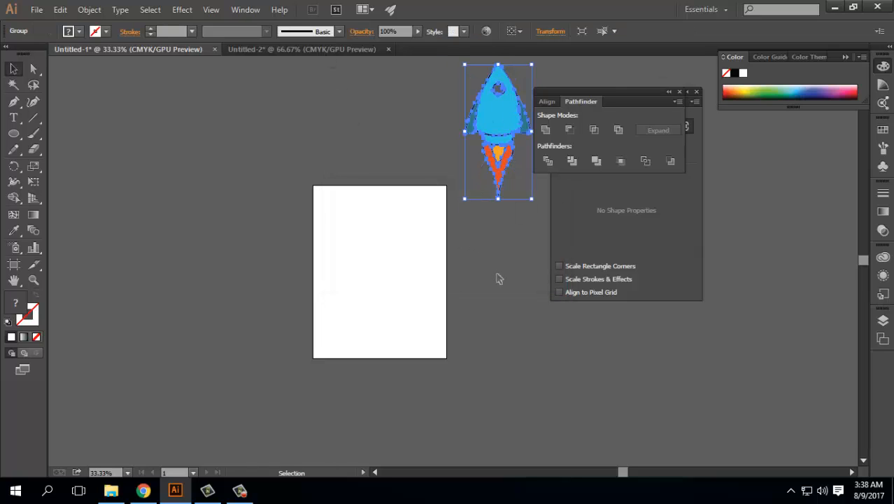
pyautogui.click(499, 272)
# Step: Move the expanded rocket group back onto the artboard and inspect its vector edges
pyautogui.moveTo(490, 112); pyautogui.dragTo(382, 254)
pyautogui.scroll(3, 434, 269)
pyautogui.moveTo(248, 373); pyautogui.dragTo(259, 279)
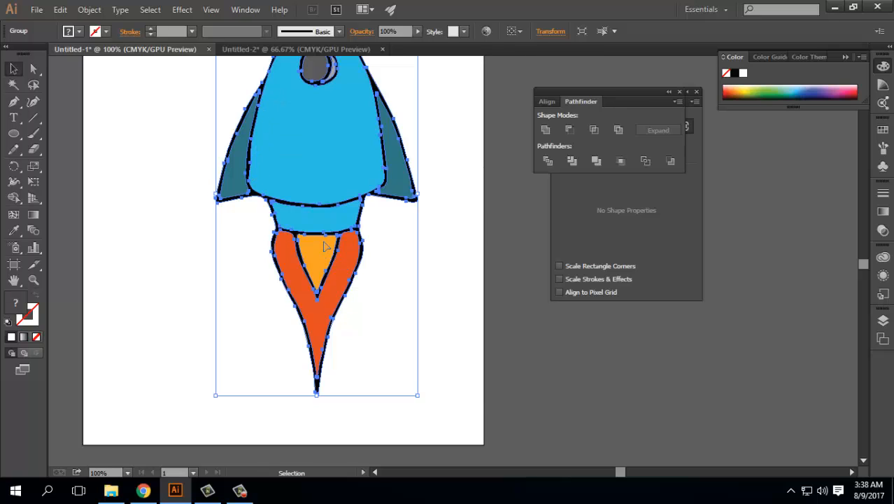
pyautogui.scroll(-2, 223, 224)
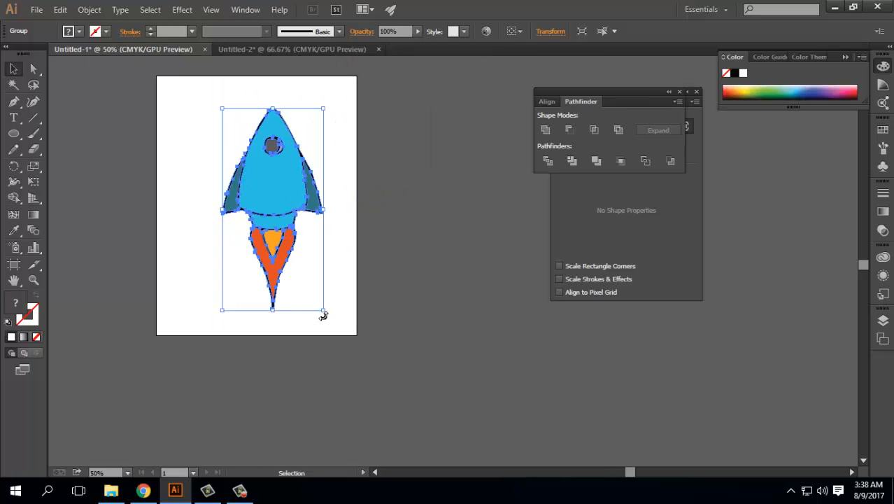
# Step: Scale the expanded rocket group up about its centre twice, until it extends well beyond the artboard
pyautogui.moveTo(323, 310); pyautogui.dragTo(471, 371)
pyautogui.scroll(-4, 352, 258)
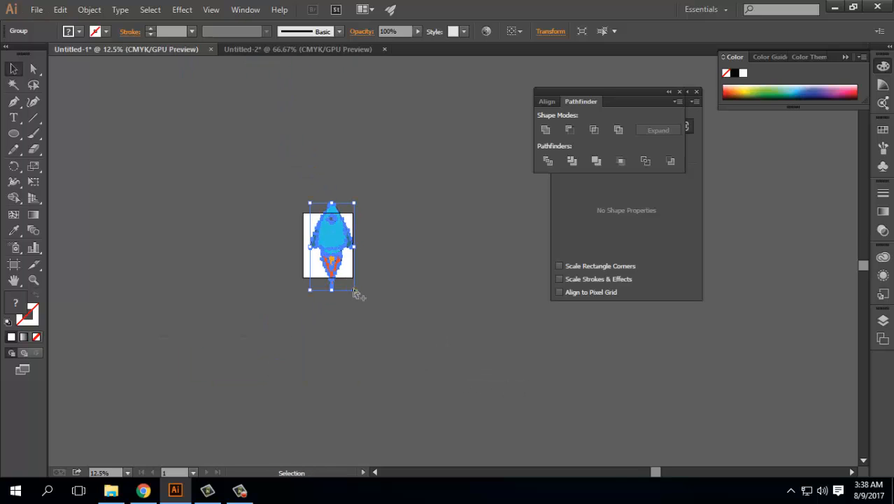
pyautogui.scroll(4, 356, 294)
pyautogui.moveTo(355, 303); pyautogui.dragTo(506, 396)
pyautogui.scroll(-3, 222, 172)
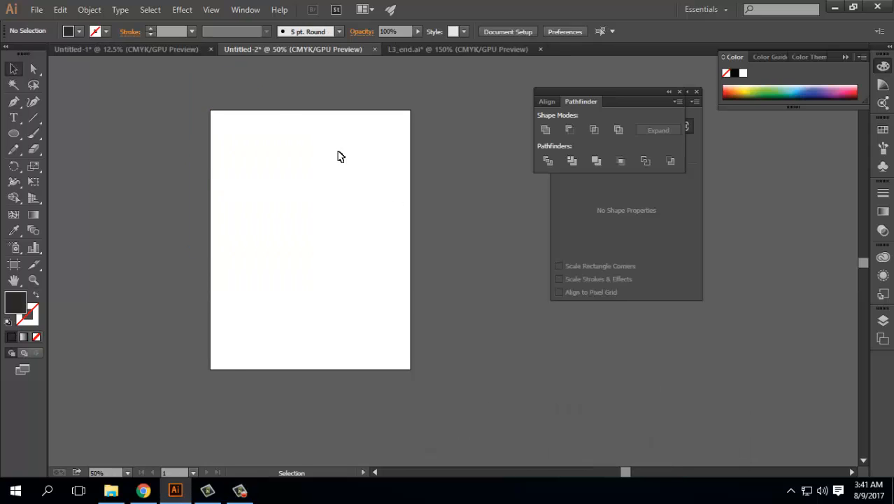
# Step: Place the rocket-ship image from the Lesson03 folder as a linked file near the middle of the artboard
pyautogui.click(36, 9)
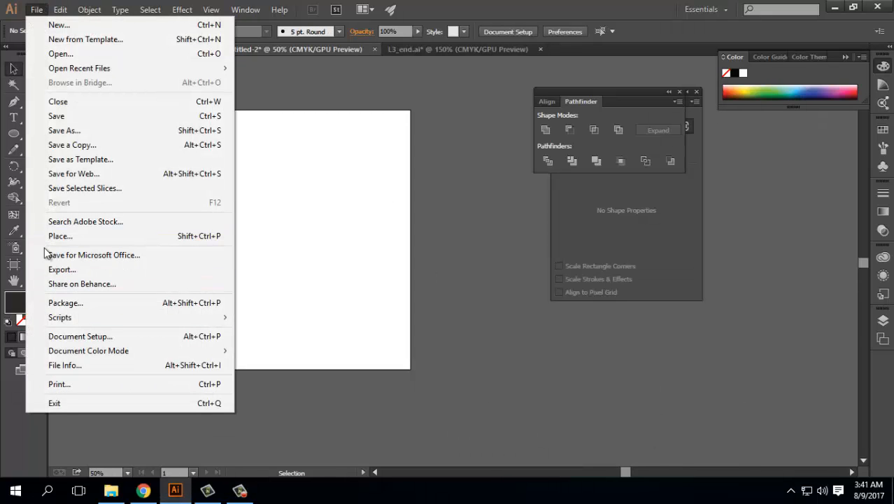
pyautogui.click(73, 238)
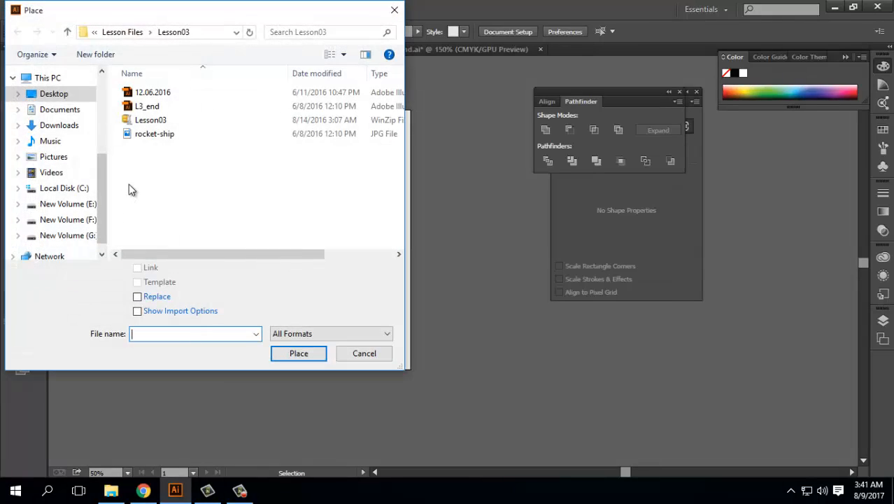
pyautogui.click(153, 134)
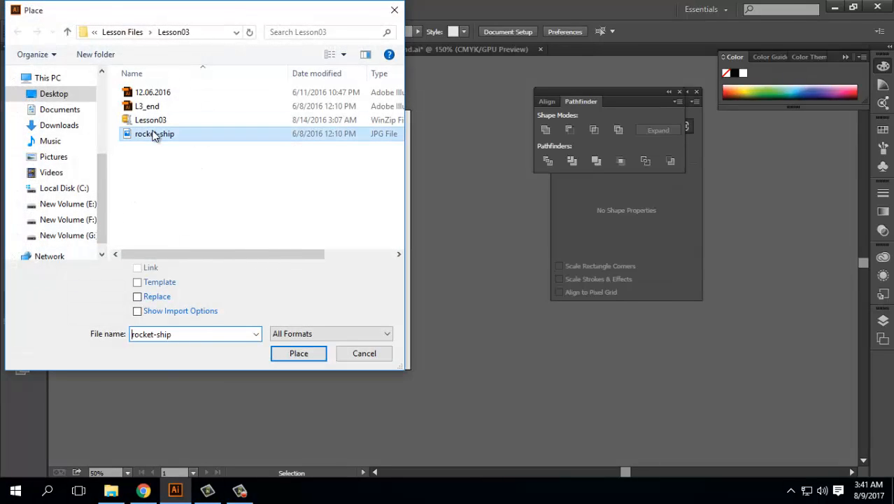
pyautogui.click(138, 267)
pyautogui.click(299, 353)
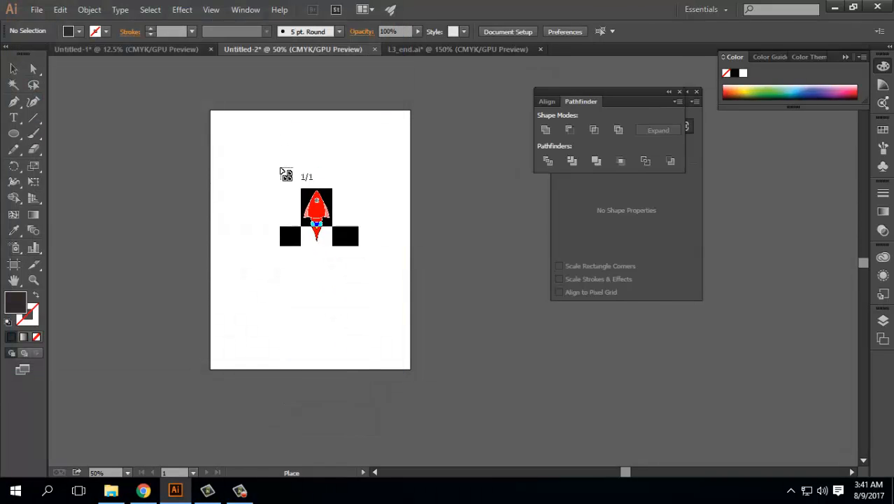
pyautogui.click(282, 170)
pyautogui.scroll(3, 322, 185)
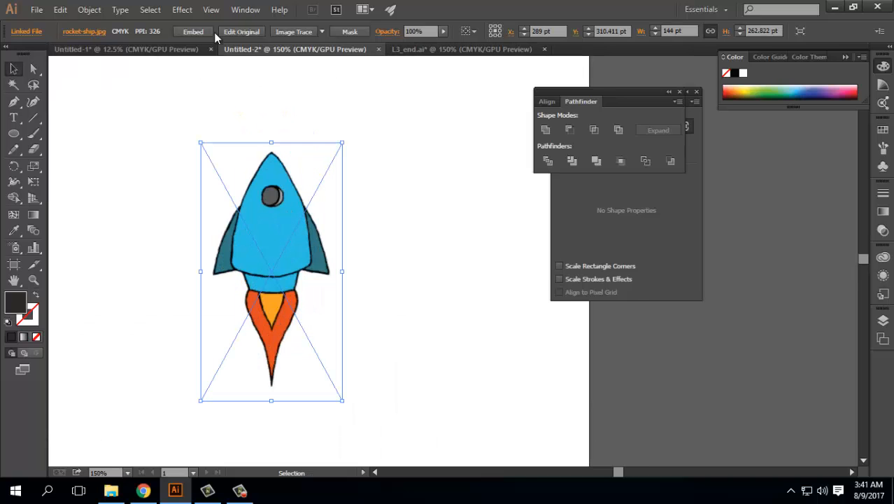
# Step: Display the Image Trace options beside the placed rocket image and trace it with the Auto-Color preset
pyautogui.click(246, 10)
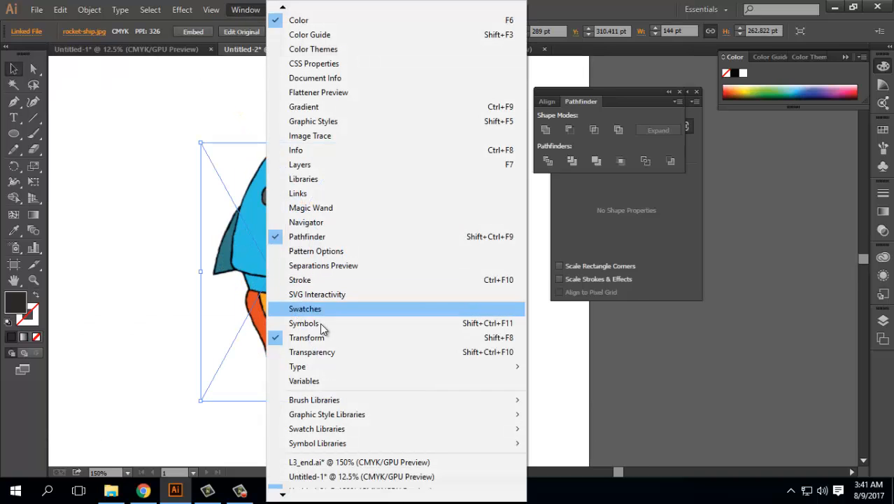
pyautogui.click(310, 135)
pyautogui.moveTo(163, 104)
pyautogui.mouseDown()
pyautogui.moveTo(519, 72)
pyautogui.moveTo(499, 79)
pyautogui.mouseUp()
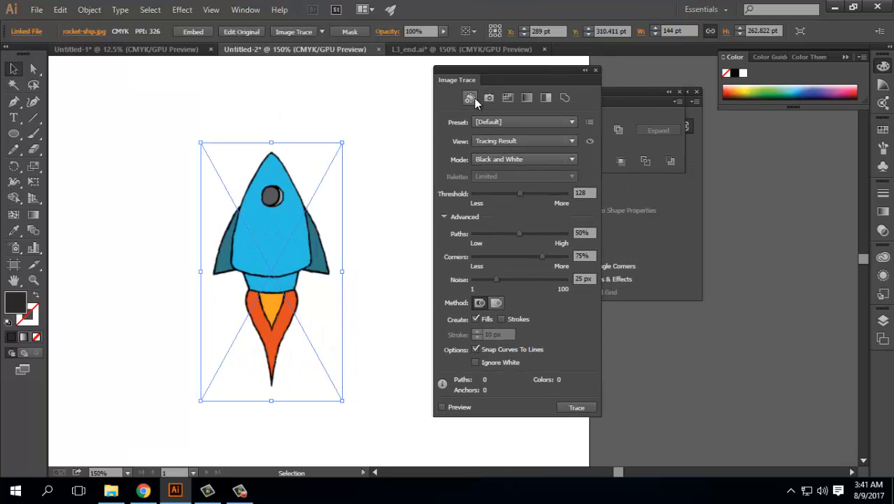
pyautogui.click(470, 97)
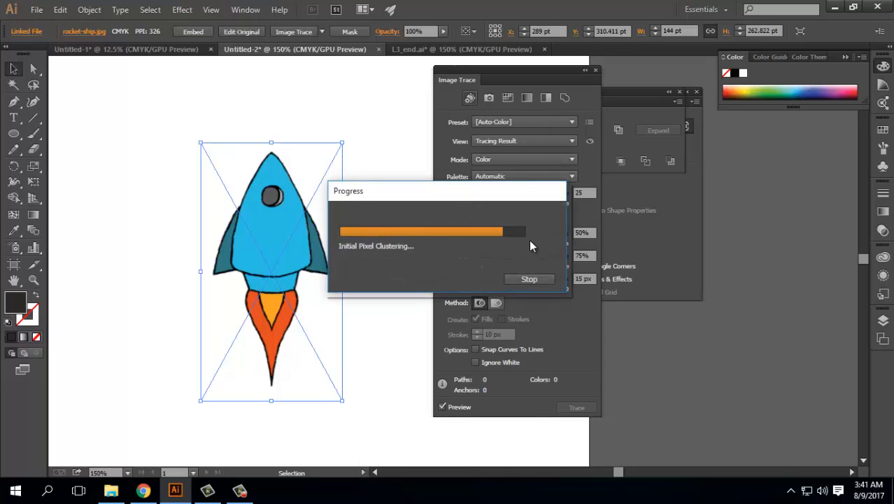
# Step: Set the rocket tracing's Paths to 4% and its Corners to 4%
pyautogui.click(583, 233)
pyautogui.write('4')
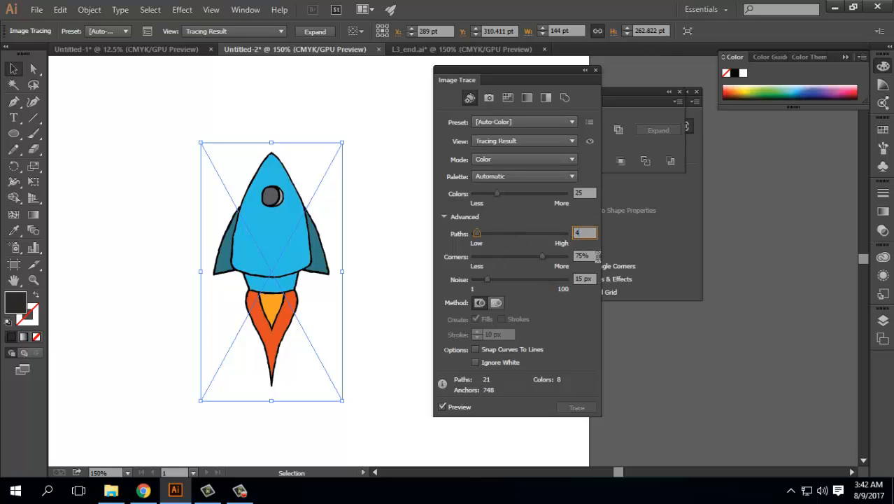
pyautogui.click(590, 256)
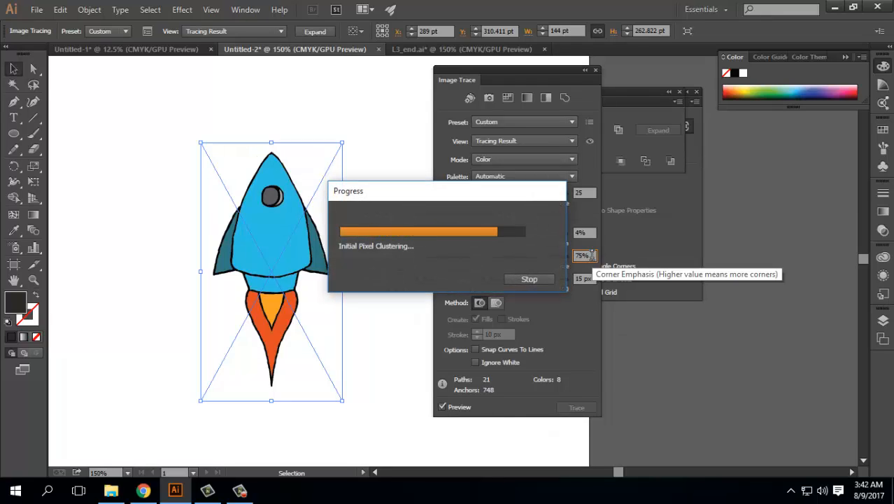
pyautogui.write('4')
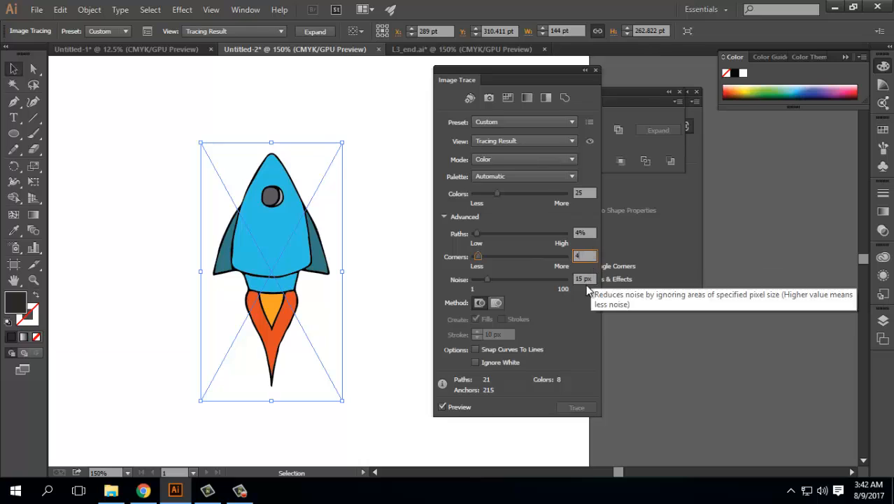
pyautogui.press('Return')
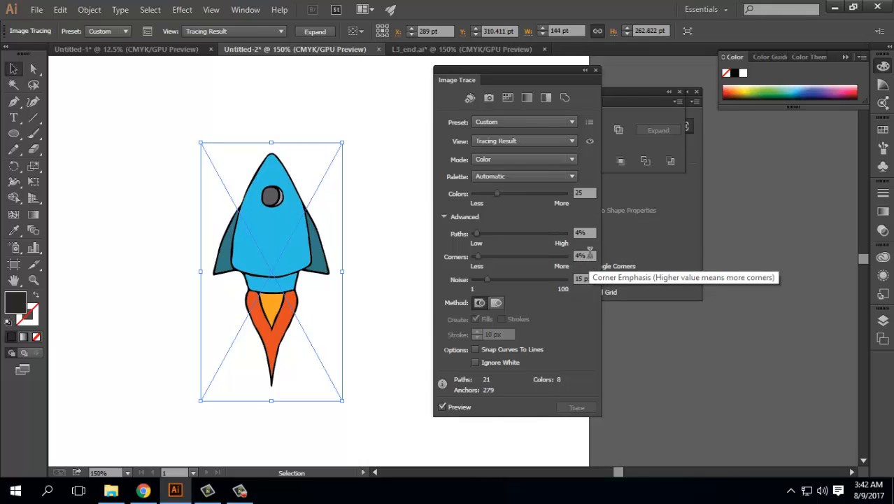
# Step: Reduce the rocket tracing's Corners value to 1%
pyautogui.moveTo(591, 252); pyautogui.dragTo(565, 250)
pyautogui.write('1')
pyautogui.press('Return')
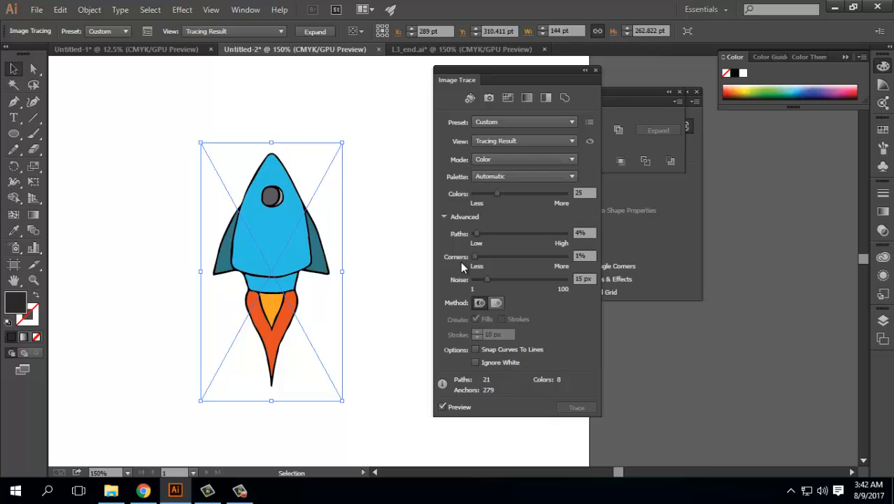
# Step: Try a Paths value of 72% on the rocket tracing and set it back to 4%
pyautogui.moveTo(476, 233); pyautogui.dragTo(539, 241)
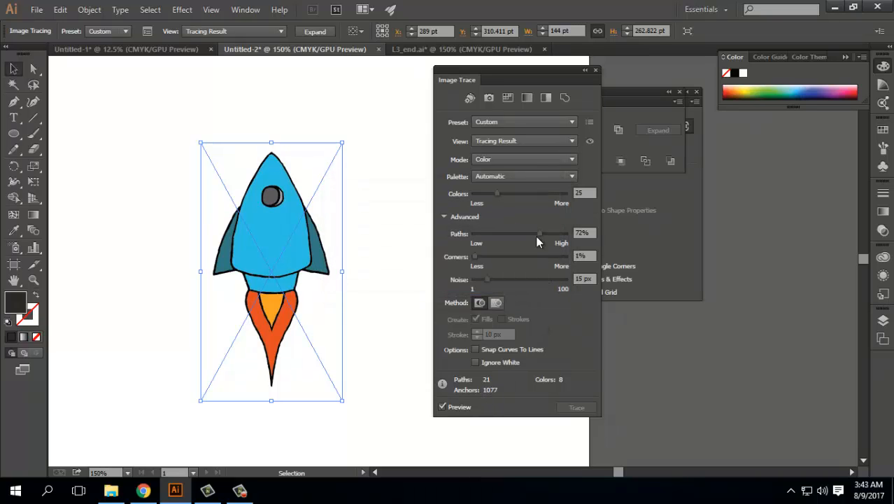
pyautogui.click(586, 234)
pyautogui.write('4')
pyautogui.click(587, 256)
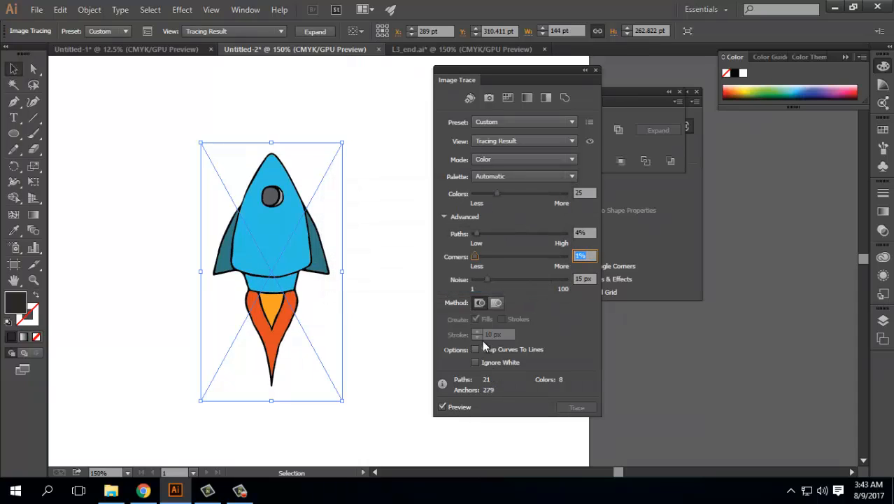
# Step: Turn on Ignore White for the tracing, close the Image Trace options and expand the rocket into editable paths
pyautogui.click(473, 362)
pyautogui.click(595, 71)
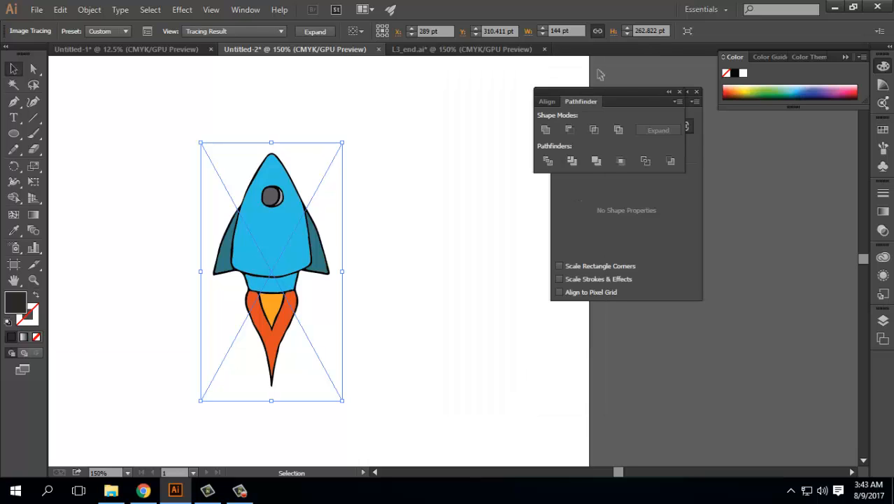
pyautogui.click(312, 32)
# Step: Move the expanded rocket group off the artboard to its right, then deselect and reselect it to check its paths
pyautogui.moveTo(287, 245); pyautogui.dragTo(472, 255)
pyautogui.moveTo(752, 309); pyautogui.dragTo(794, 274)
pyautogui.click(733, 389)
pyautogui.click(806, 322)
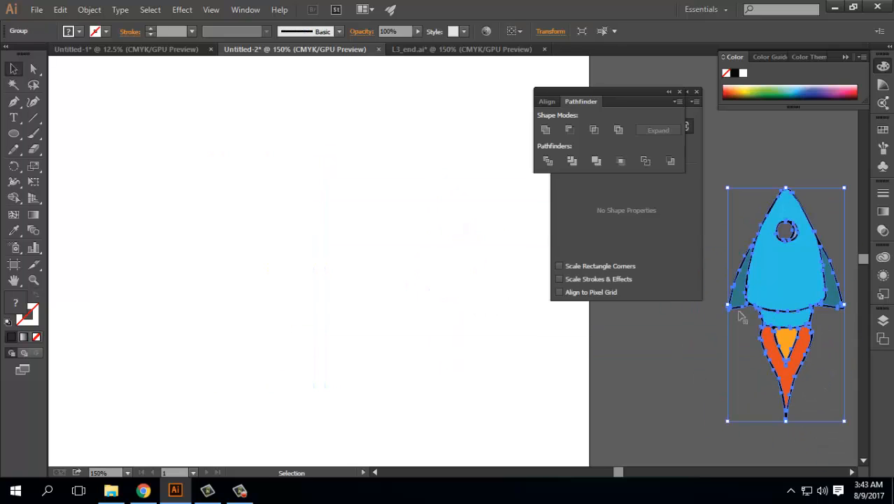